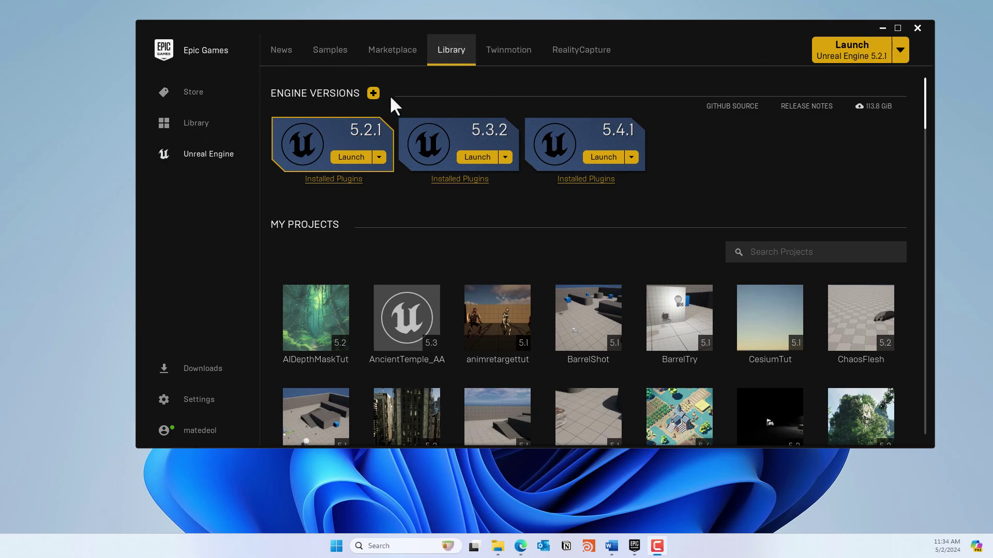
Add a new 5.1.1 engine version slot to the Library's engine versions list
click(374, 93)
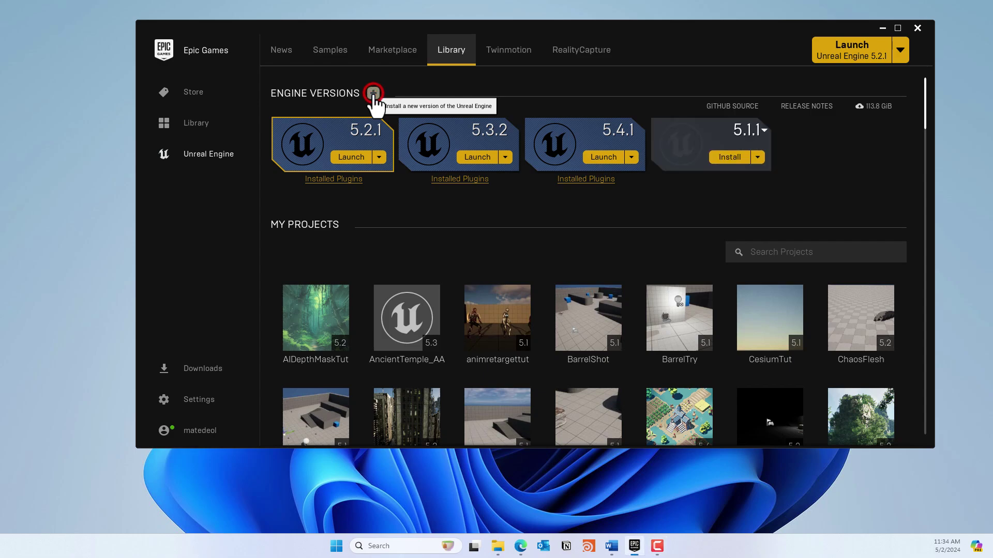
Check the new slot's version choices, then remove the 5.1.1 engine slot
click(762, 131)
click(845, 153)
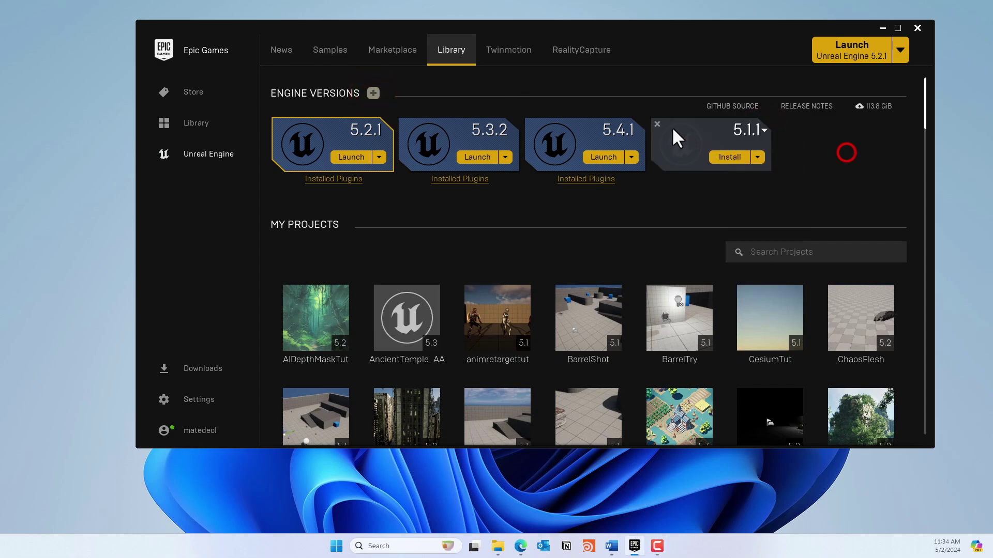
click(657, 124)
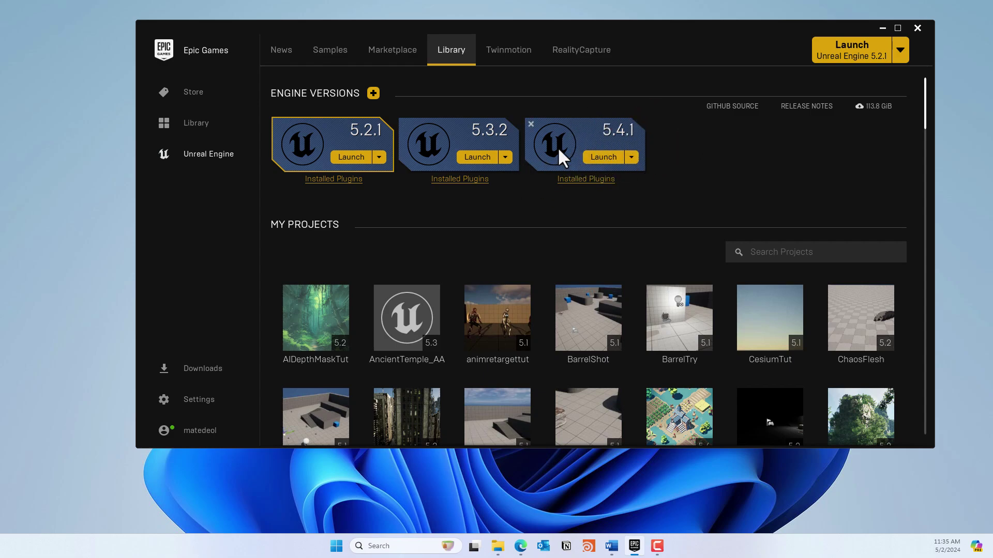
Open the Lyra Starter Game sample from Samples and scroll through its detail page
click(342, 52)
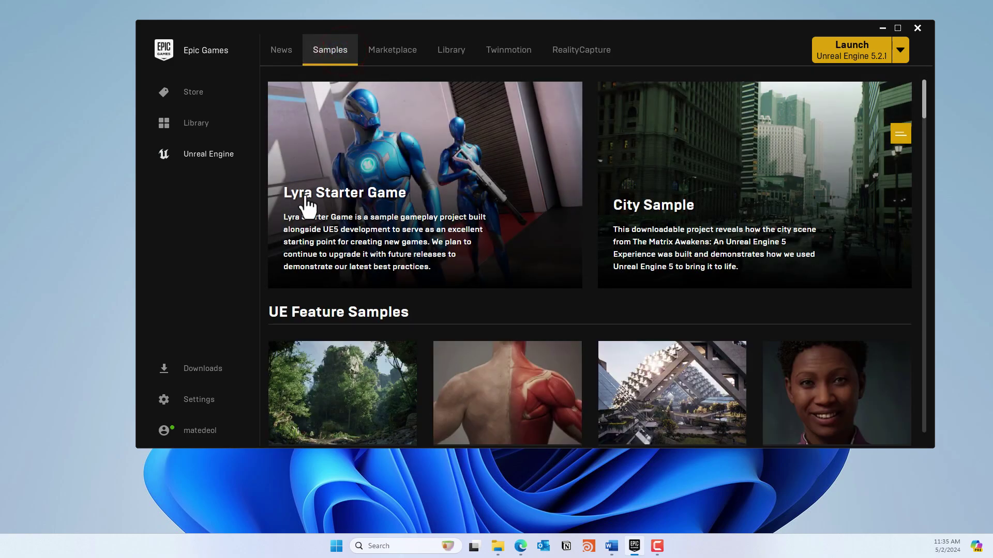
click(385, 163)
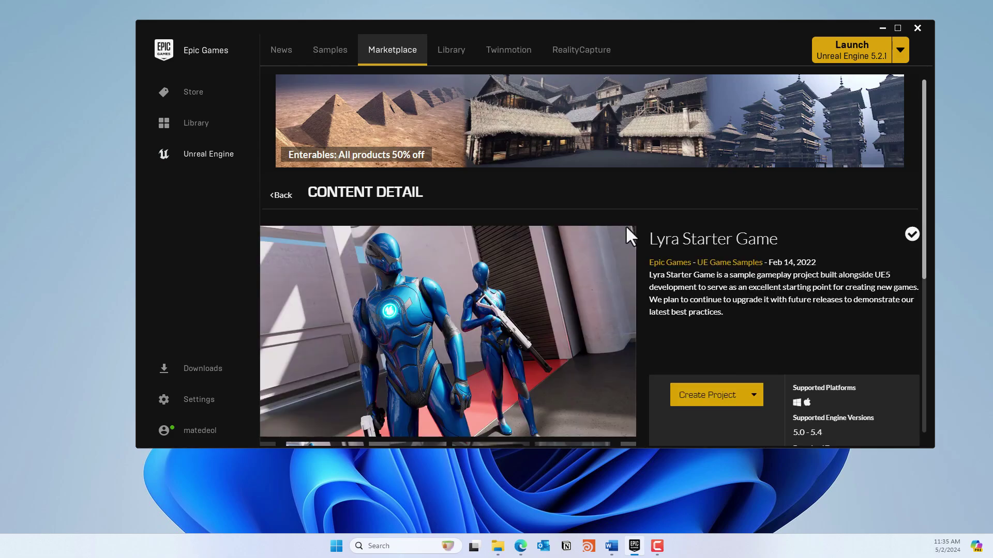
scroll(813, 326, down, 3)
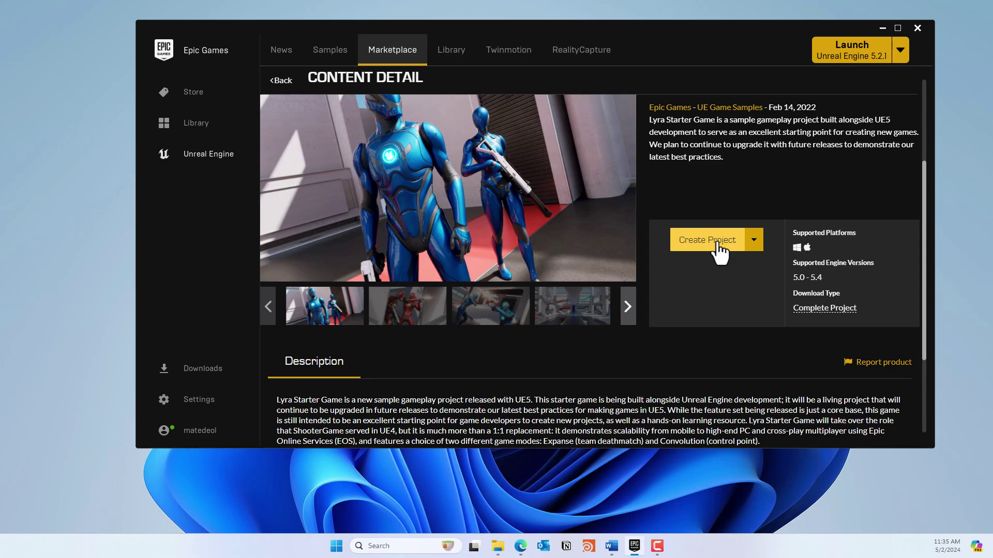
scroll(572, 246, up, 3)
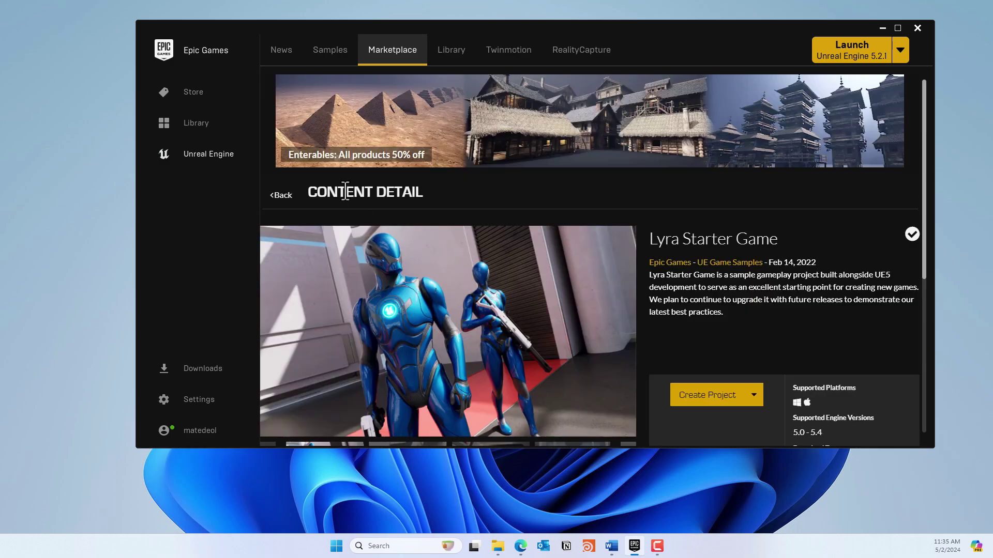
scroll(814, 252, down, 1)
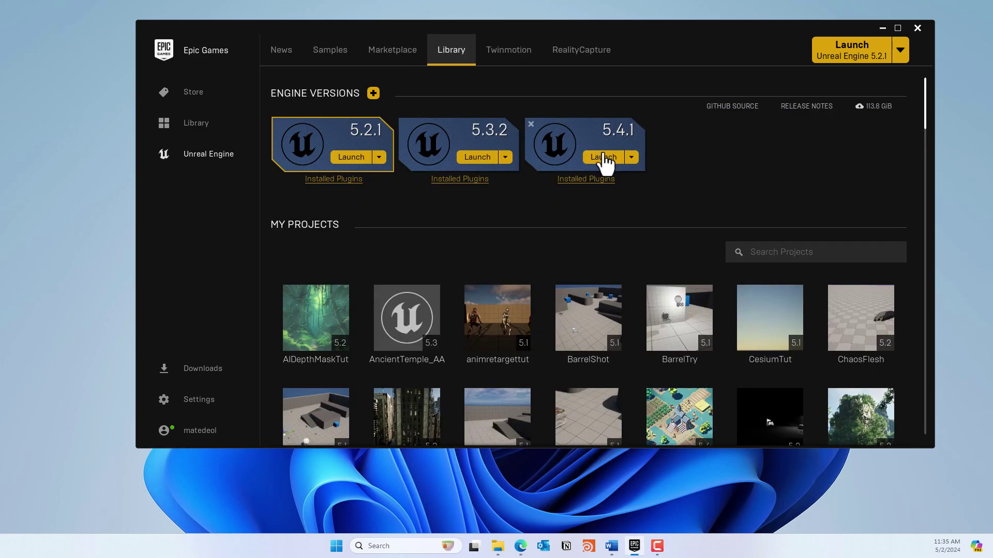
Launch Unreal Engine 5.4.1 and create a Third Person project 'MotionMatching' with Starter Content
click(606, 156)
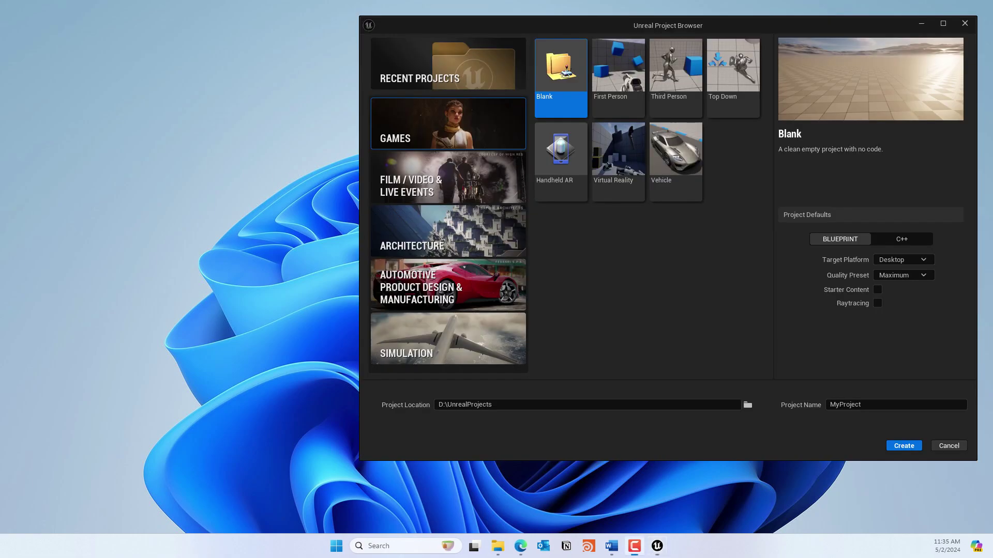
drag(536, 22, 375, 37)
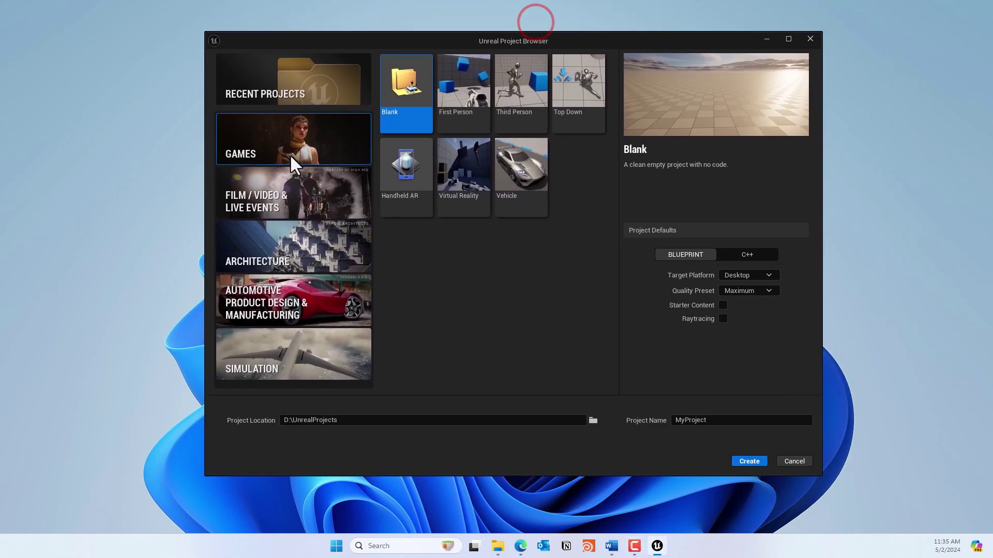
click(522, 93)
click(722, 305)
click(718, 423)
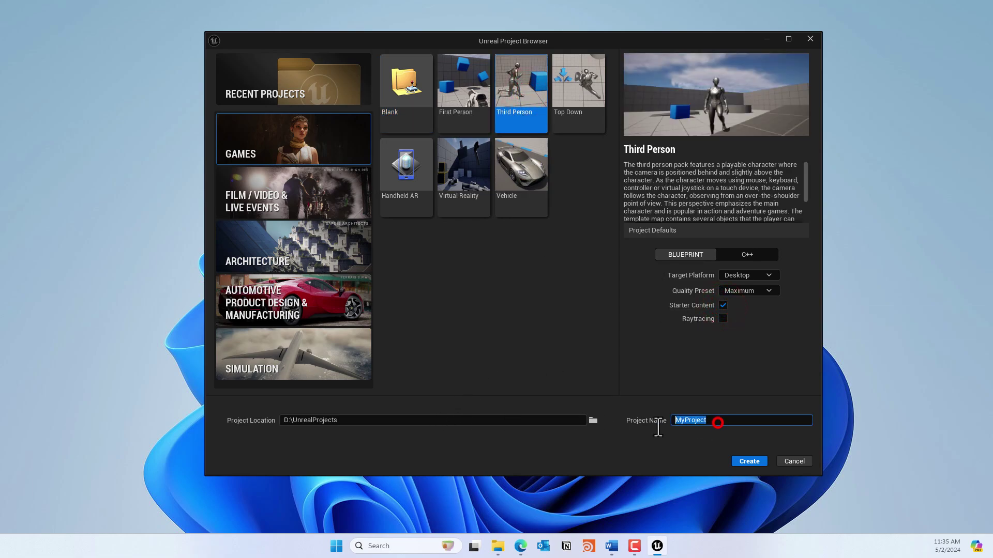
text(MotionMatching)
click(750, 461)
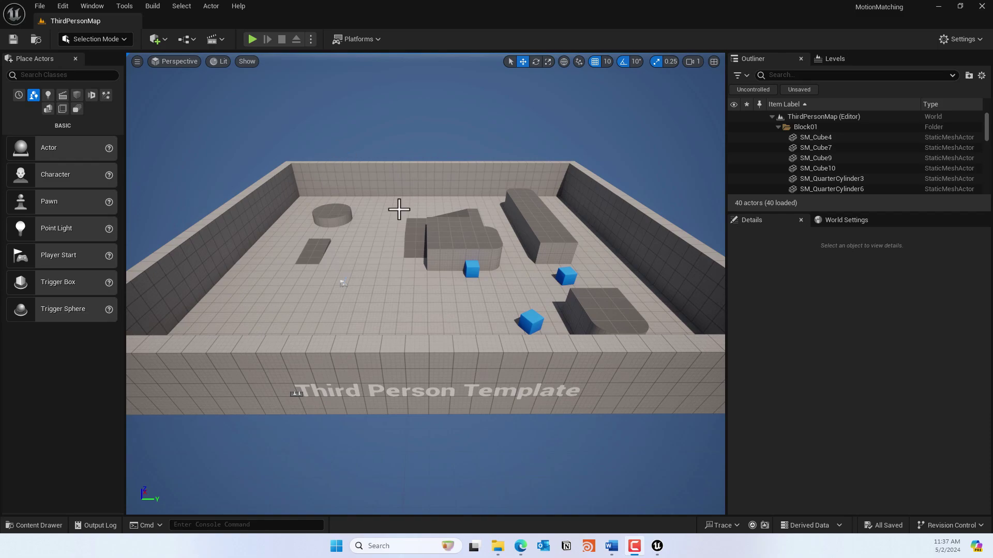
right_drag(342, 283, 375, 241)
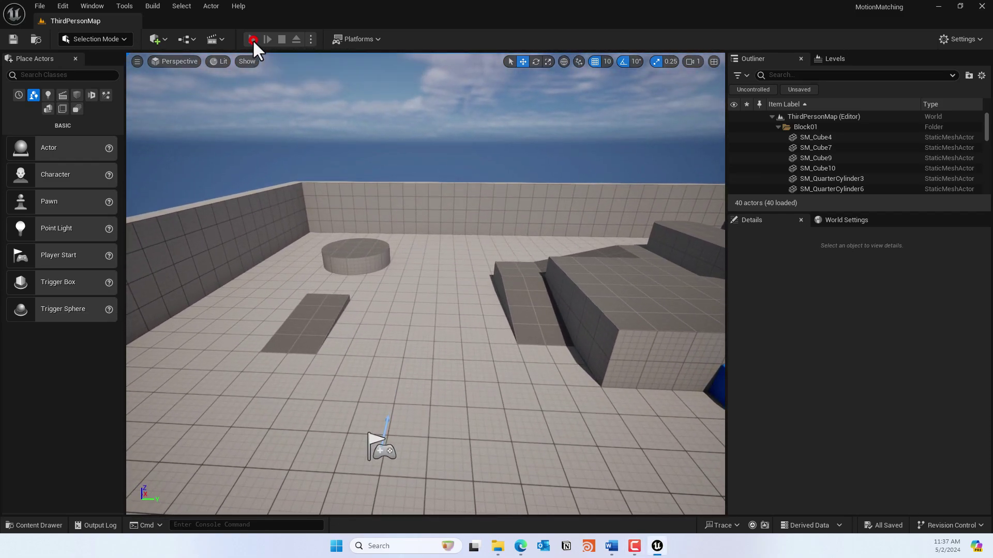
click(252, 40)
click(498, 241)
key(w)
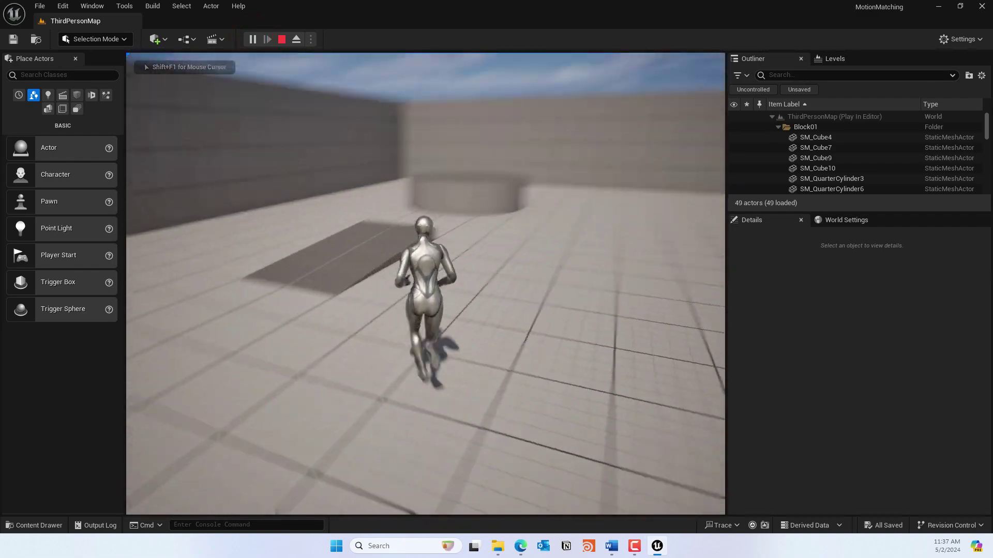
key(Escape)
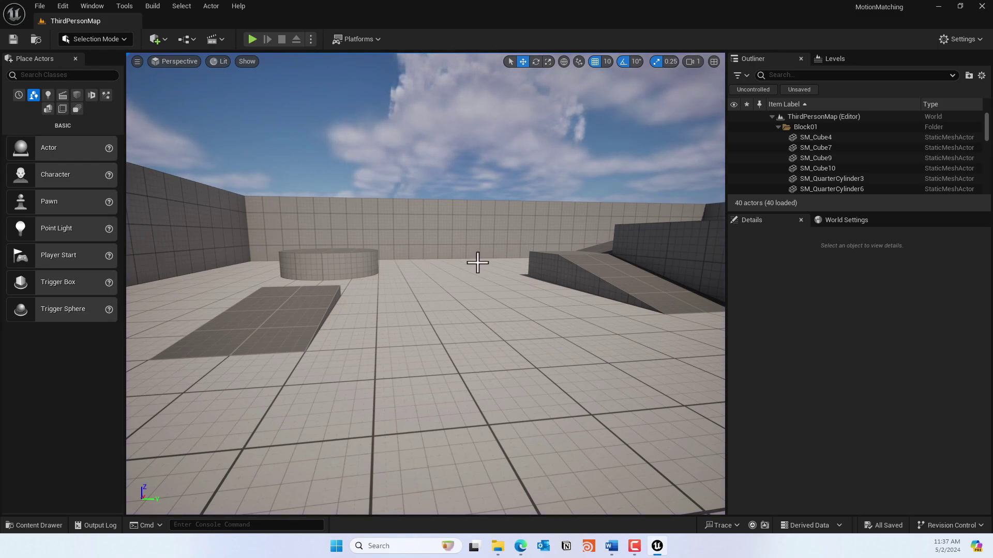
Open LyraStarterGame.uproject from D:\UnrealProjects\LyraStarterGame in File Explorer
click(505, 543)
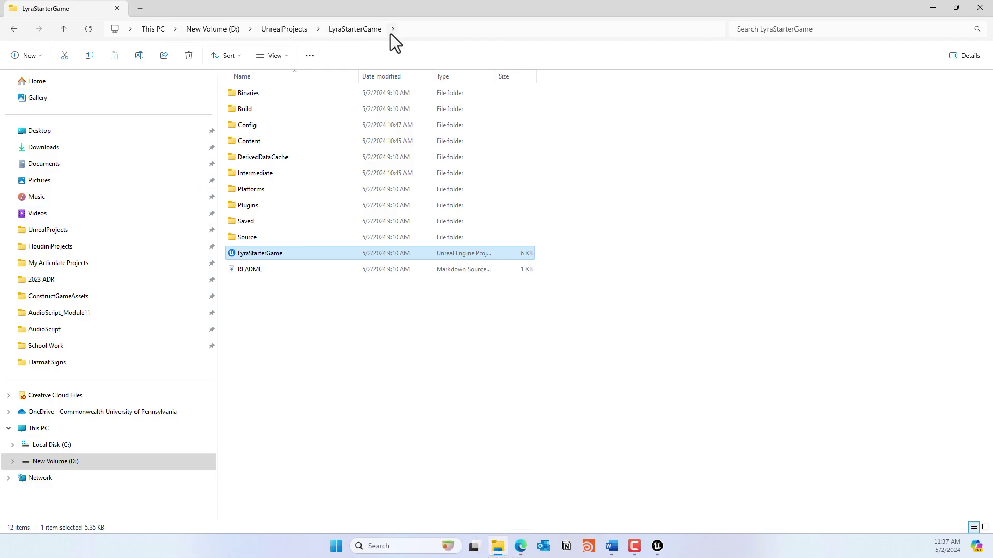
double_click(277, 253)
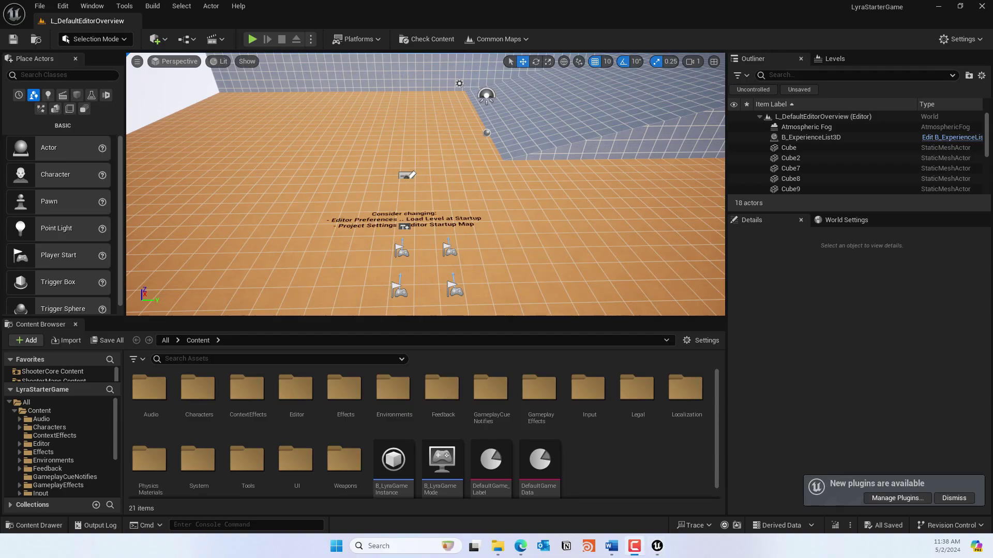
Enlarge the Content Browser and open Characters > Heroes > Mannequin > Animations > Locomotion > Unarmed
right_drag(578, 188, 348, 306)
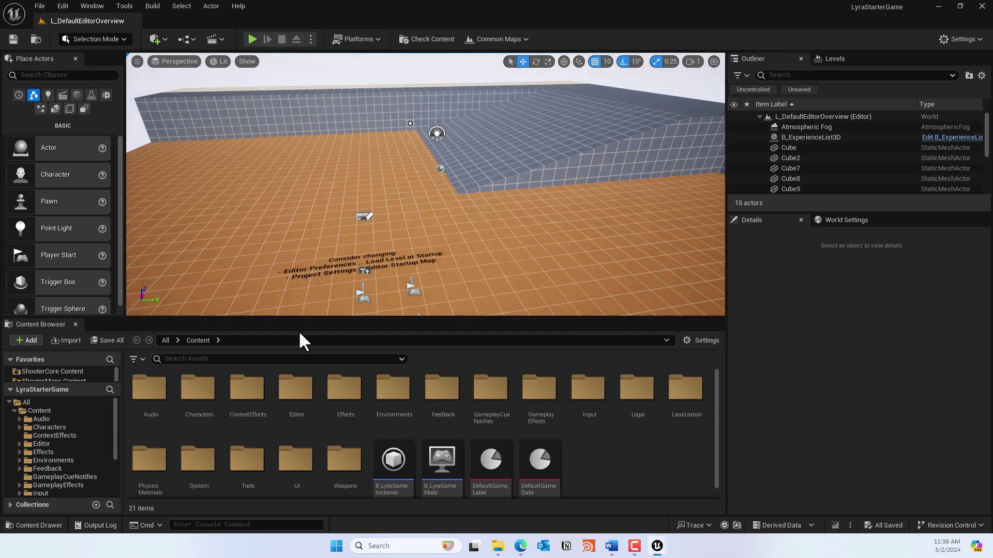
drag(303, 317, 306, 182)
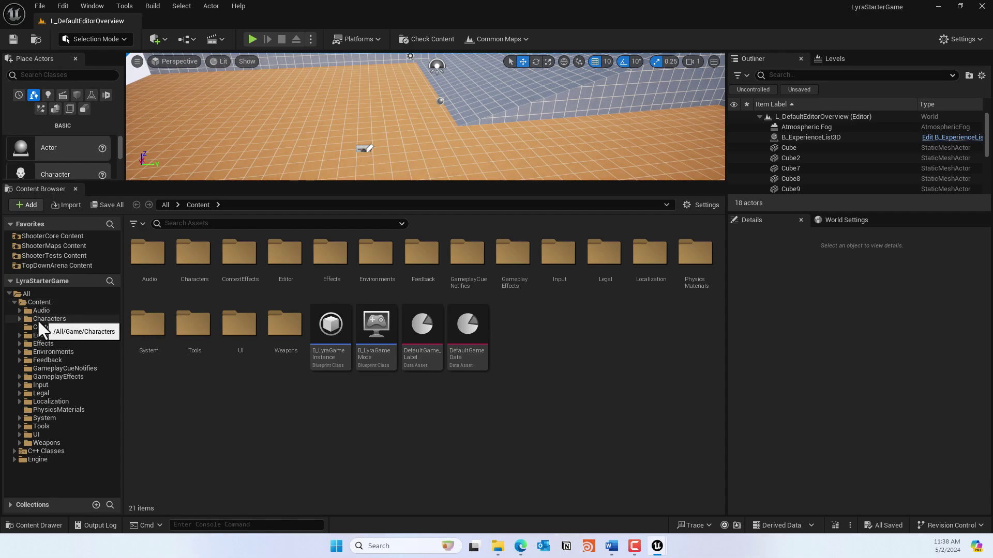
click(19, 318)
click(24, 343)
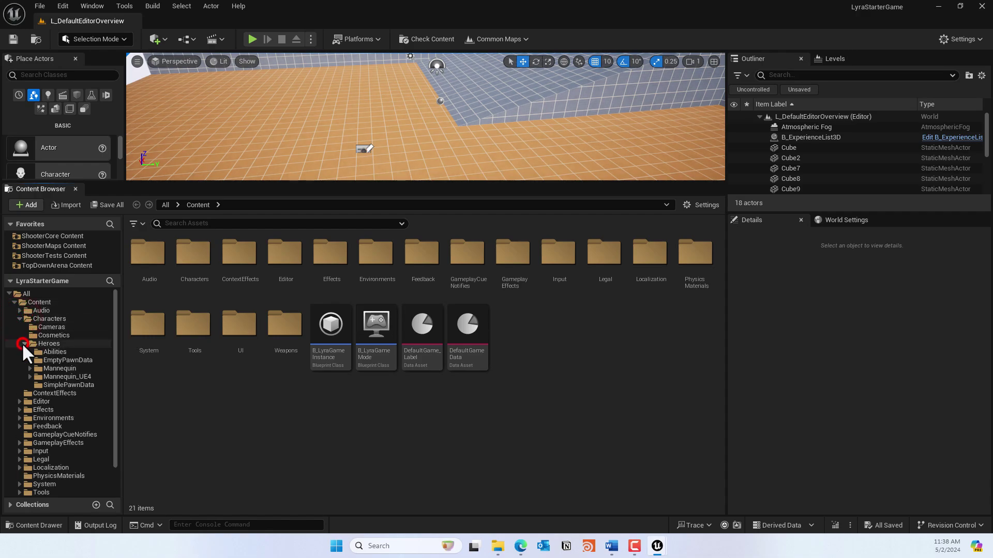
click(30, 368)
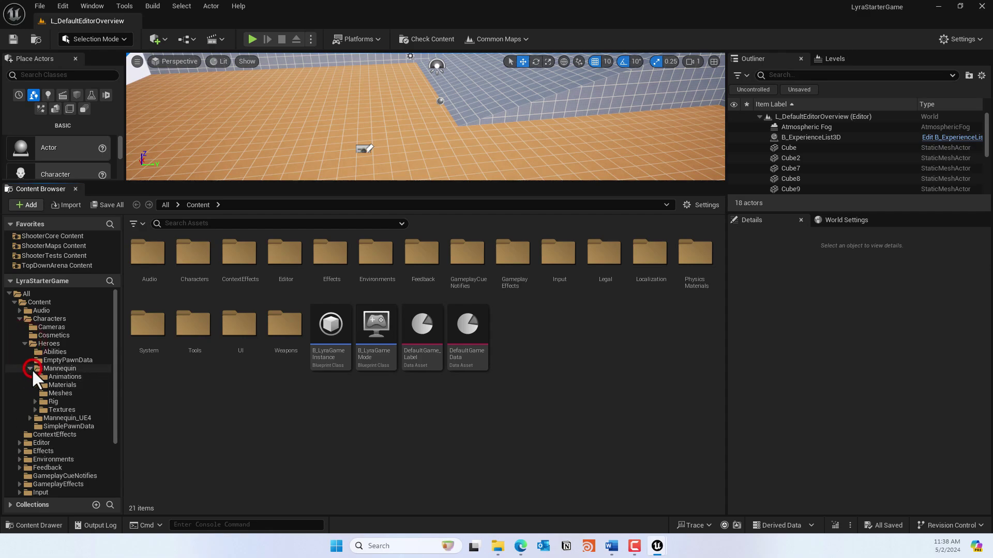
click(35, 377)
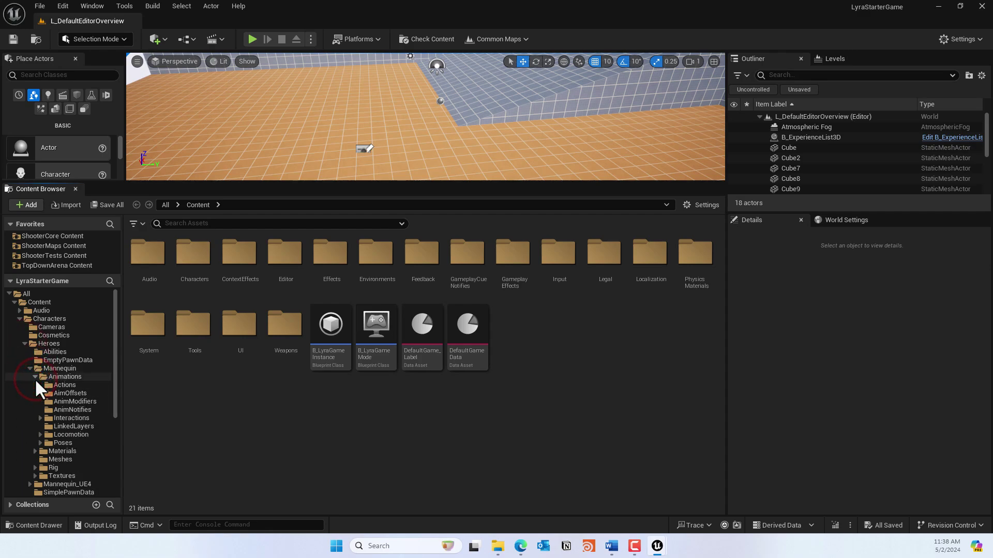
click(41, 434)
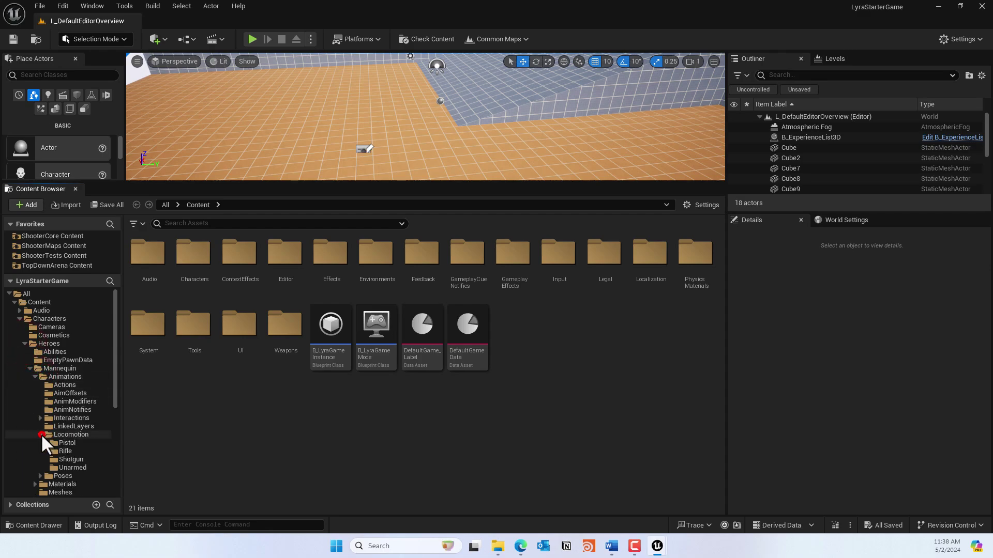
click(64, 469)
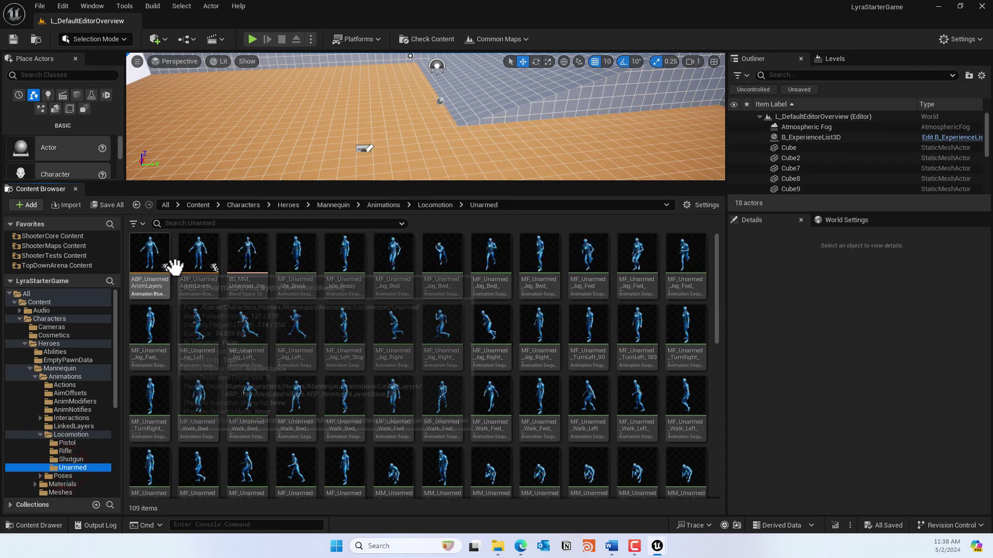
Select all 109 animation assets in the Unarmed folder
scroll(680, 384, down, 5)
scroll(213, 328, up, 5)
click(161, 264)
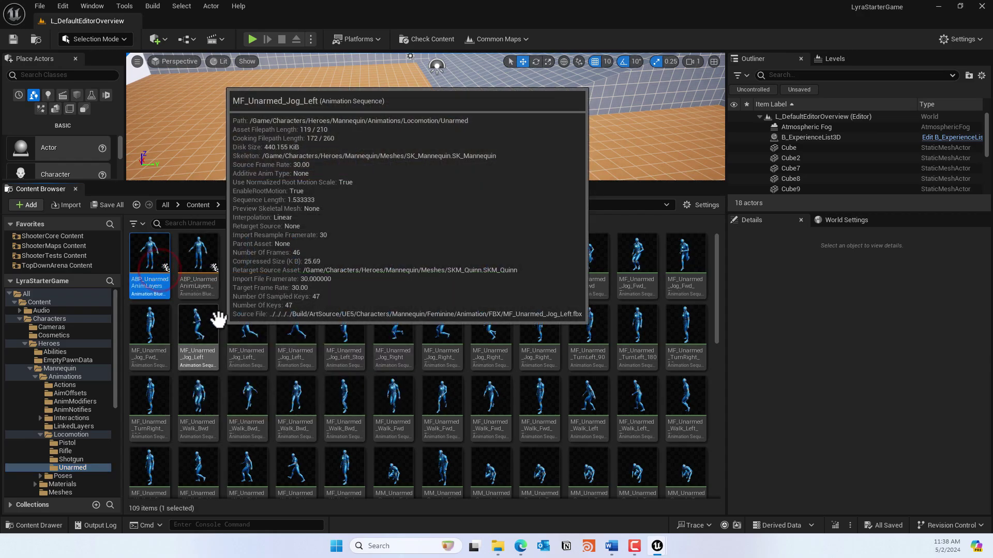
key(ctrl+a)
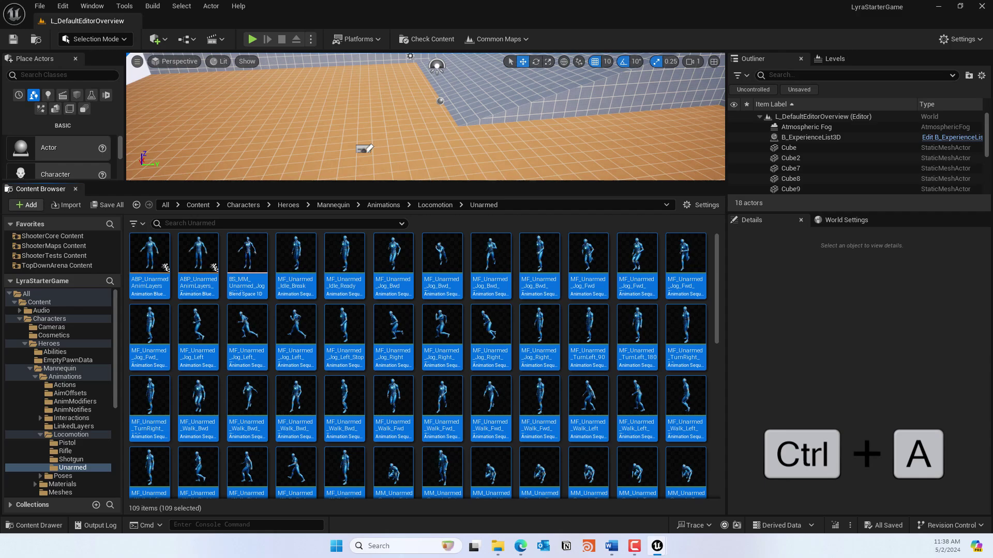
Start migrating the 109 selected Unarmed animations and confirm the asset list
right_click(399, 336)
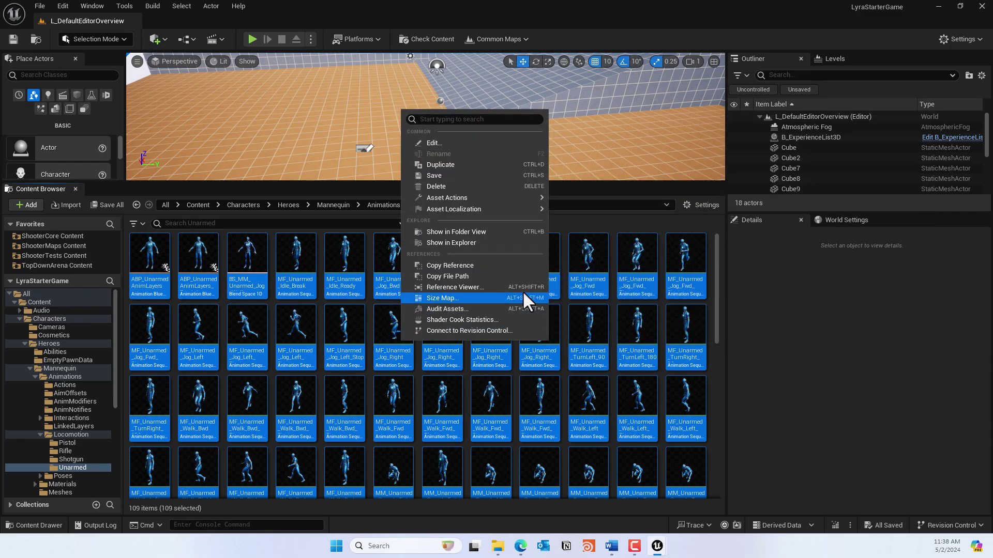
mouse_move(482, 199)
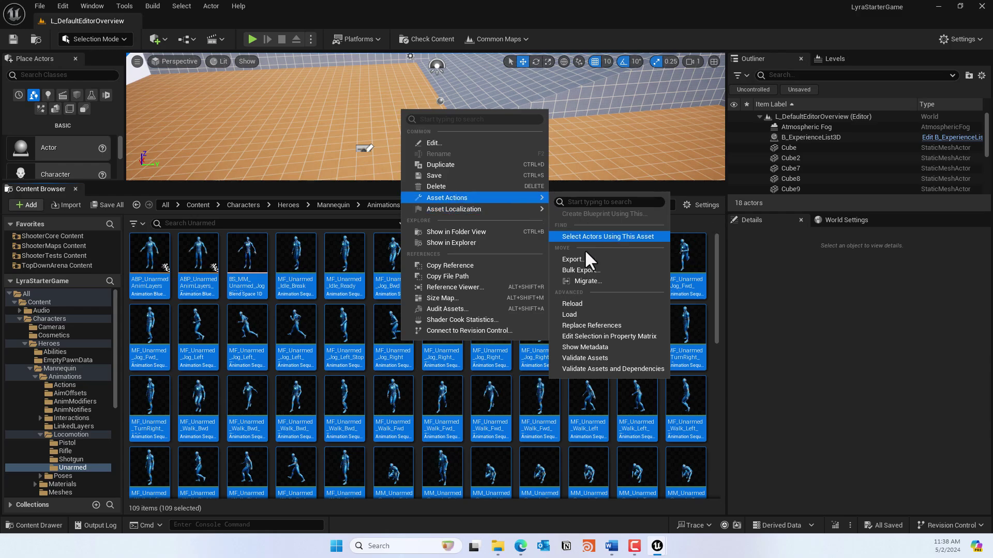
click(586, 280)
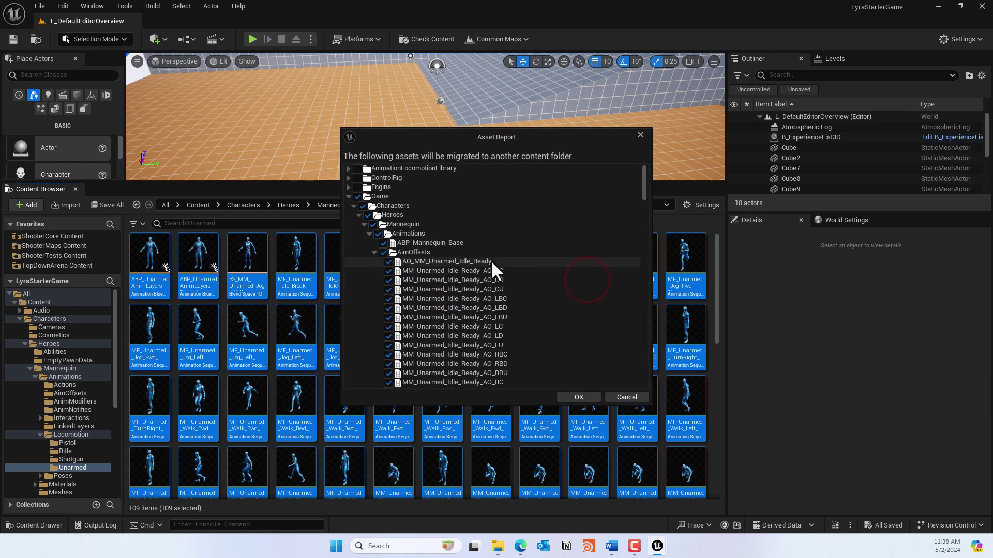
scroll(480, 259, down, 20)
scroll(442, 318, up, 10)
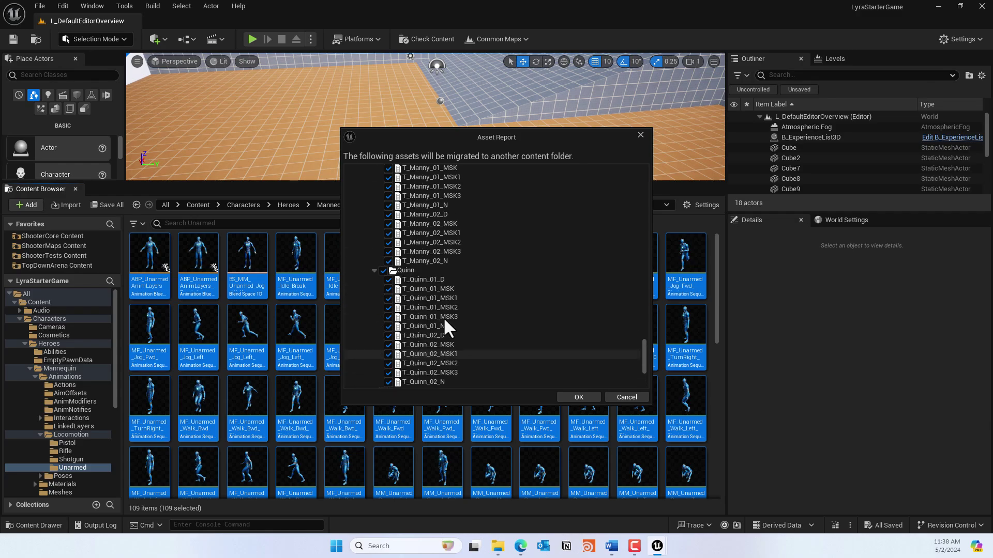
click(574, 396)
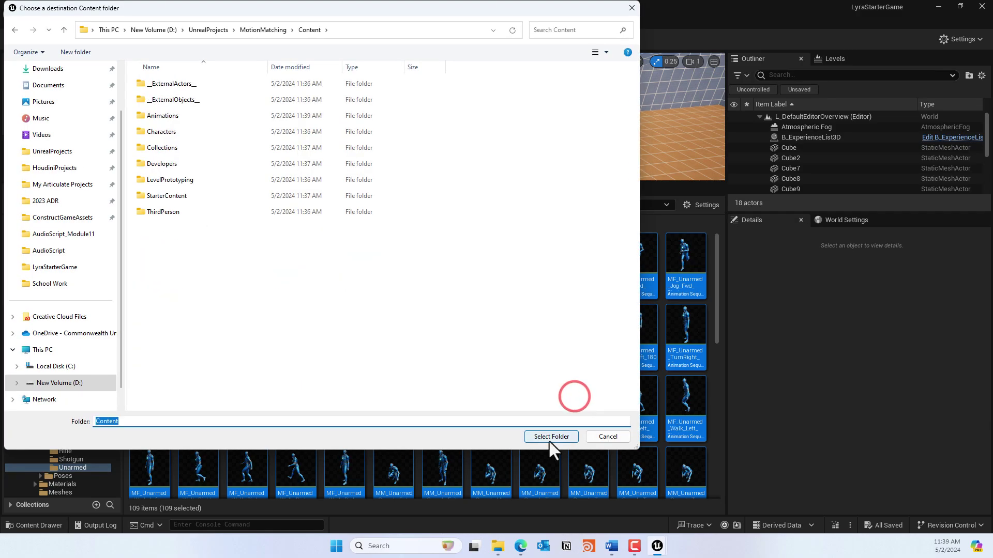
Choose the MotionMatching project's Content folder as the migration destination
click(265, 31)
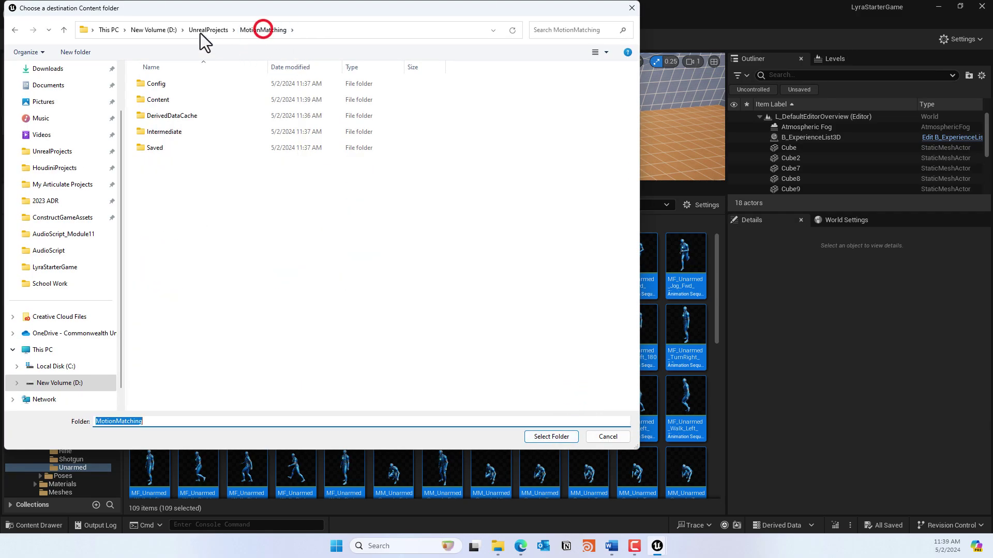
click(192, 30)
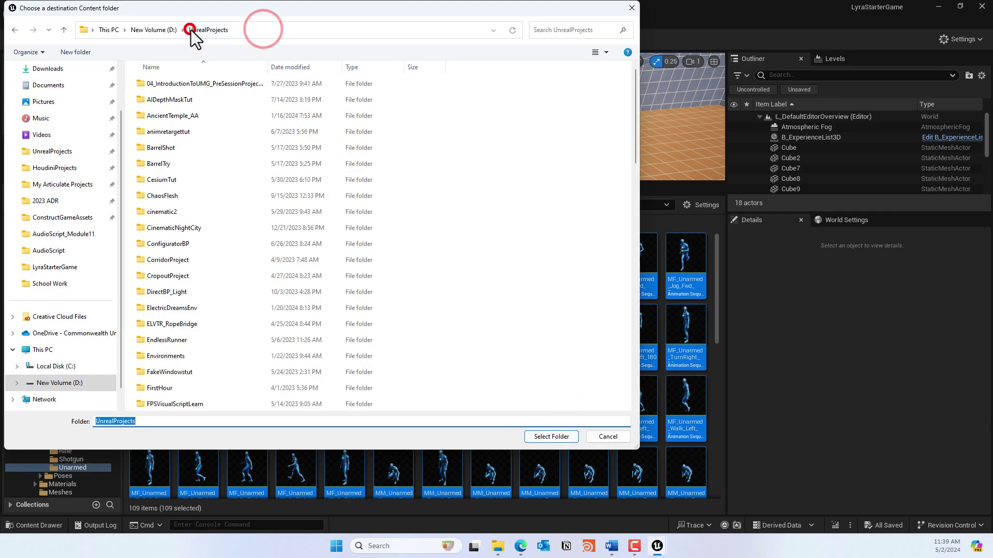
click(563, 34)
text(m)
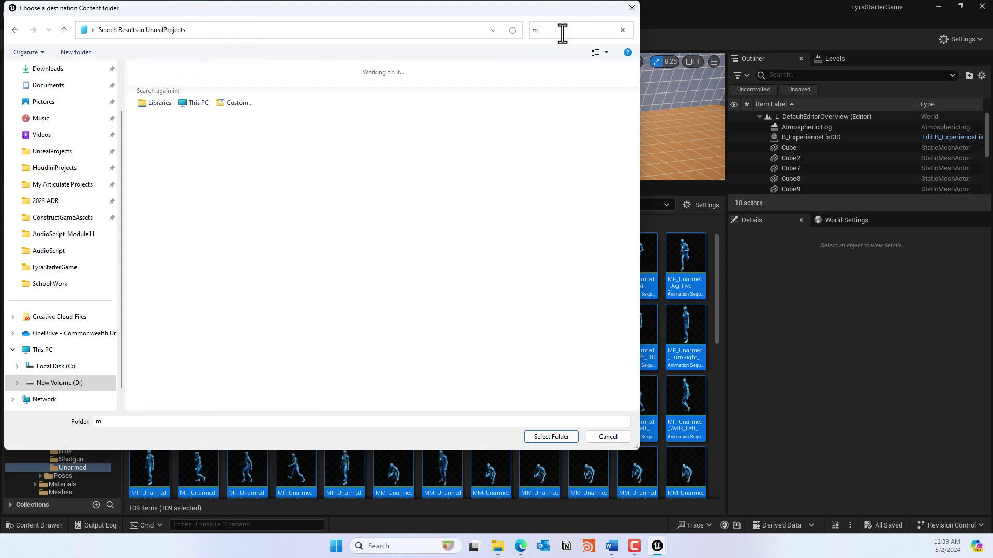
text(otion)
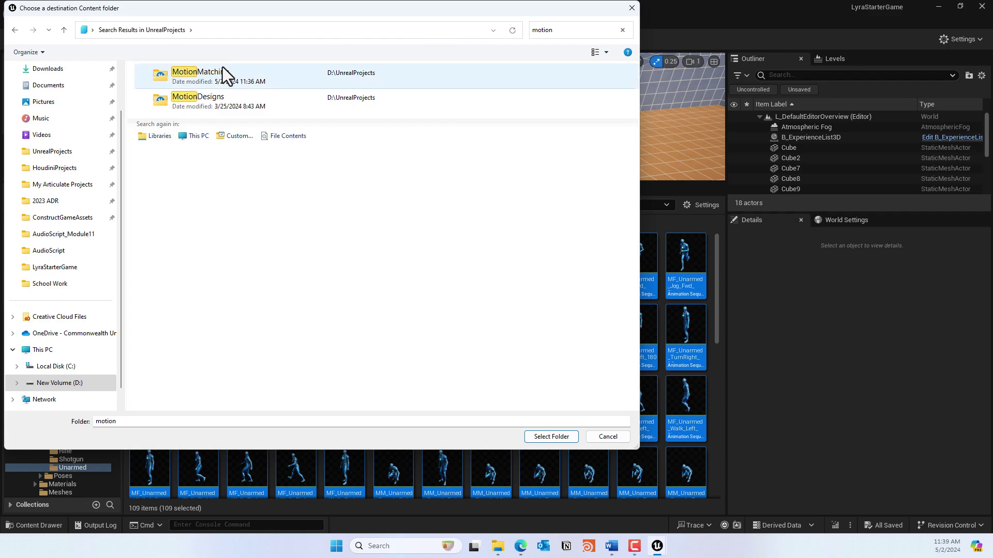
double_click(221, 69)
click(169, 98)
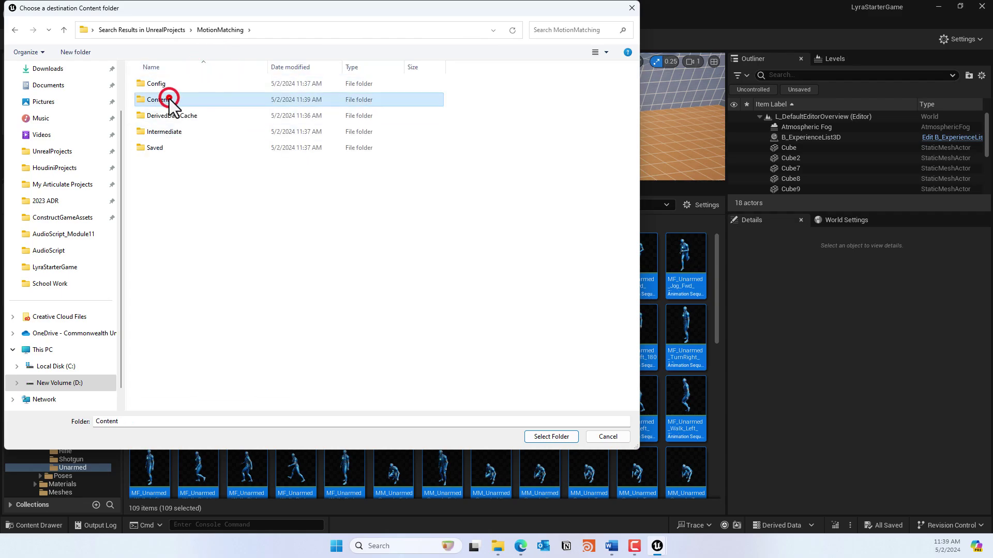
double_click(169, 99)
click(551, 436)
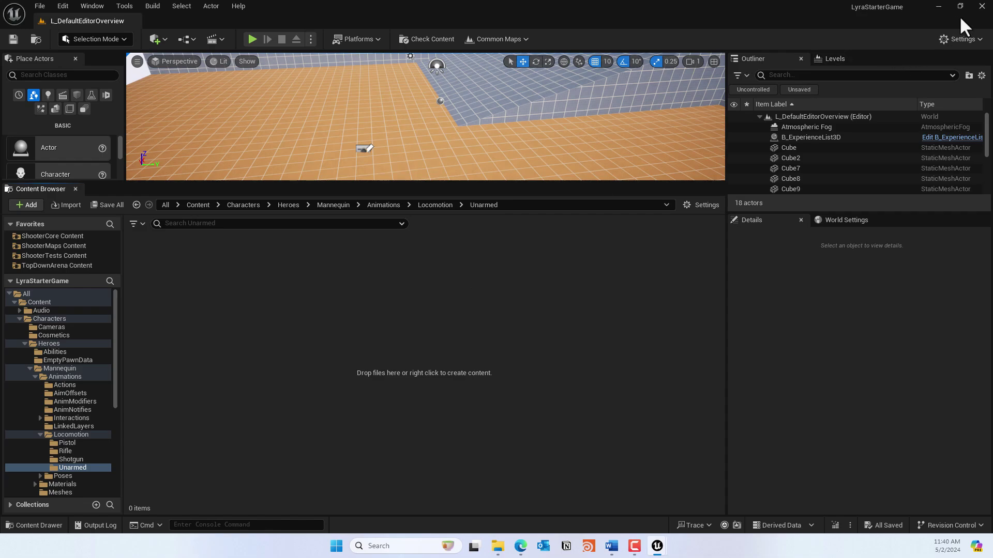
click(938, 7)
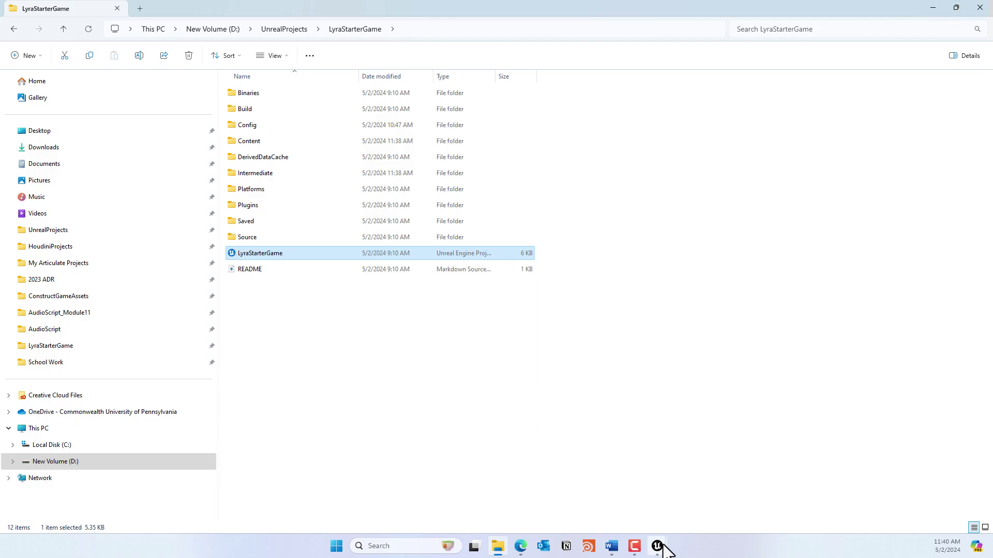
Restore the MotionMatching editor and open its Content Drawer at the Content root
mouse_move(662, 543)
click(624, 511)
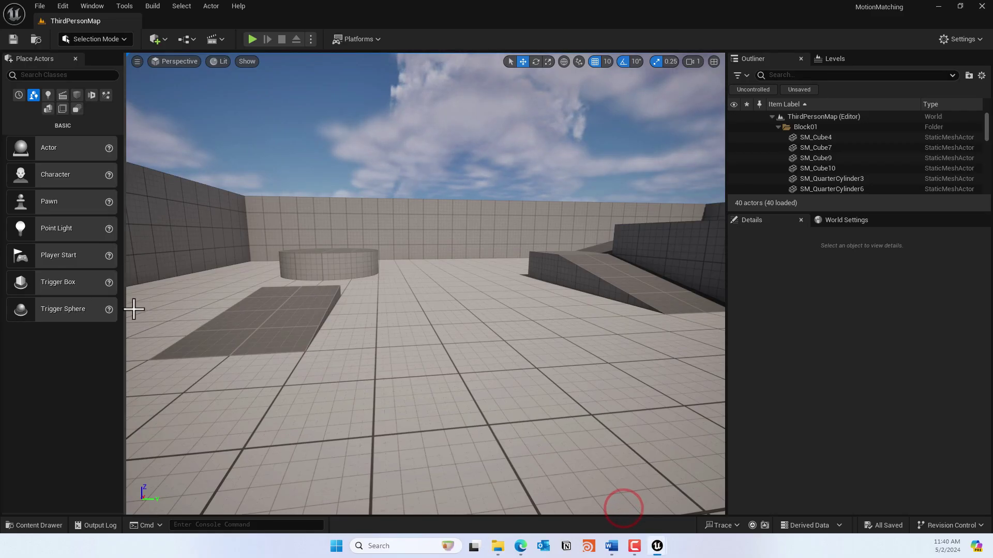
click(52, 521)
click(45, 358)
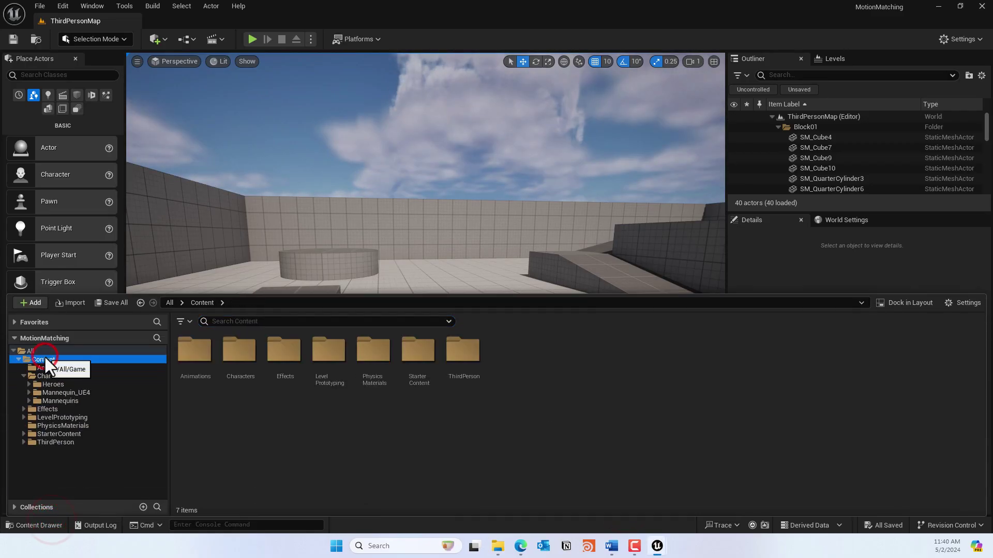
Browse to Characters/Heroes/Mannequin/Animations/Locomotion/Unarmed to view the migrated animations
double_click(238, 352)
double_click(197, 364)
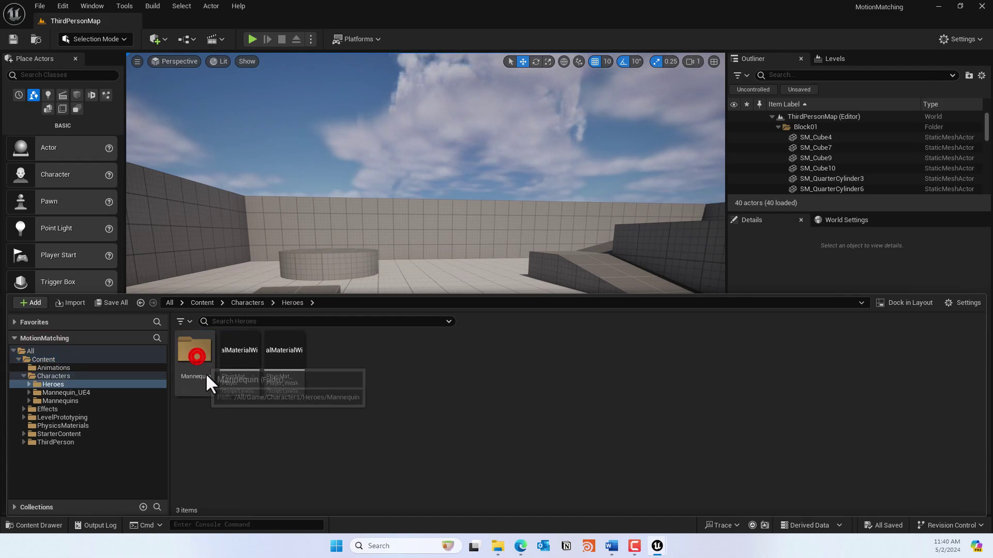
double_click(191, 364)
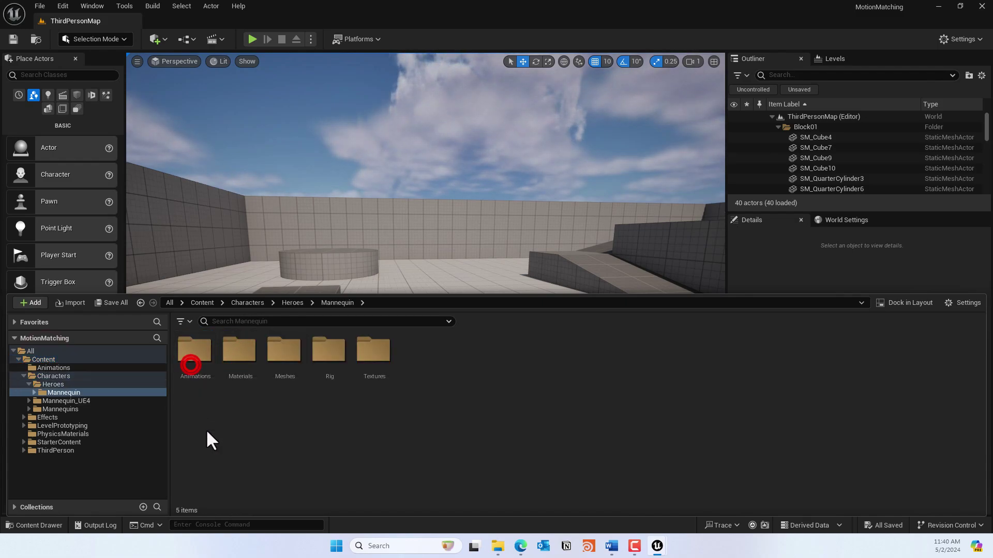
double_click(208, 368)
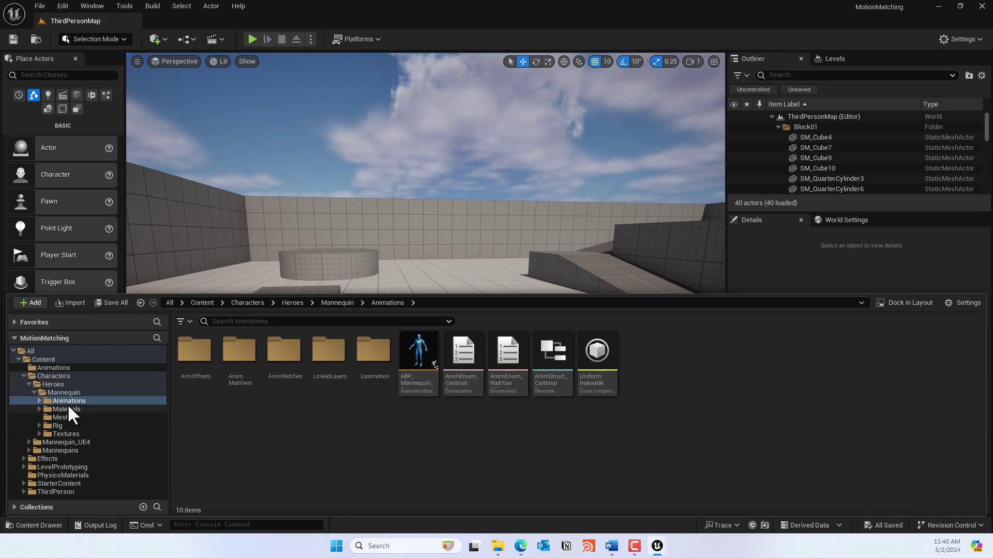
double_click(370, 366)
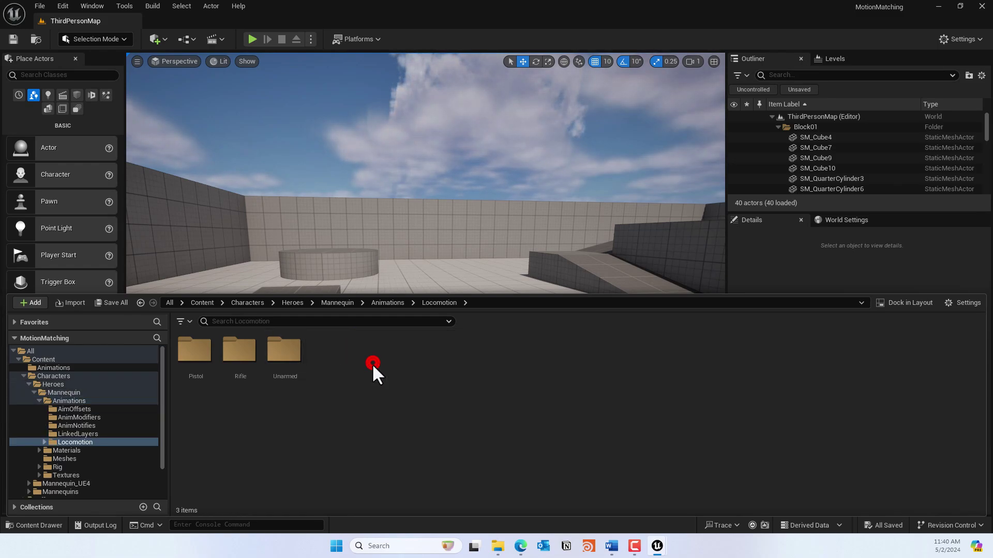
double_click(283, 361)
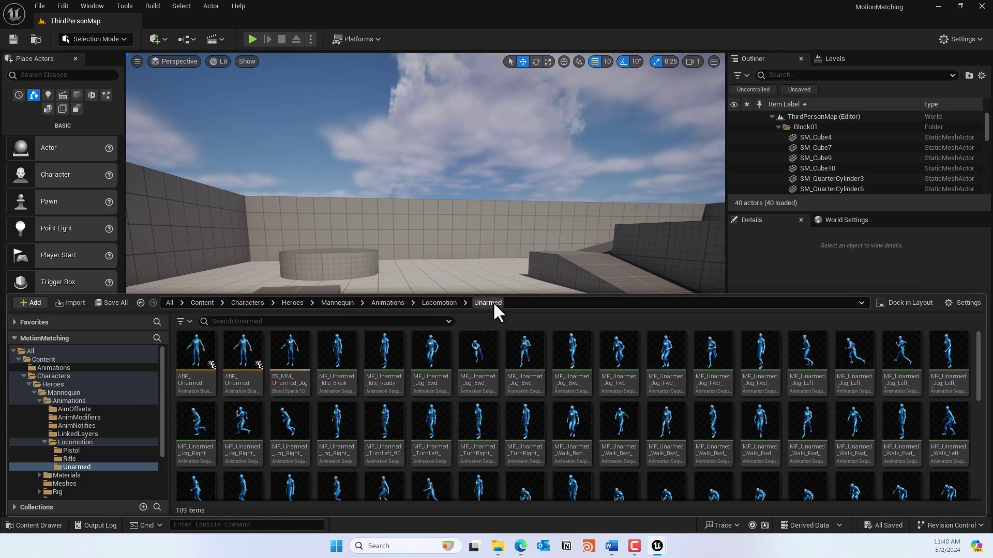
scroll(359, 387, down, 3)
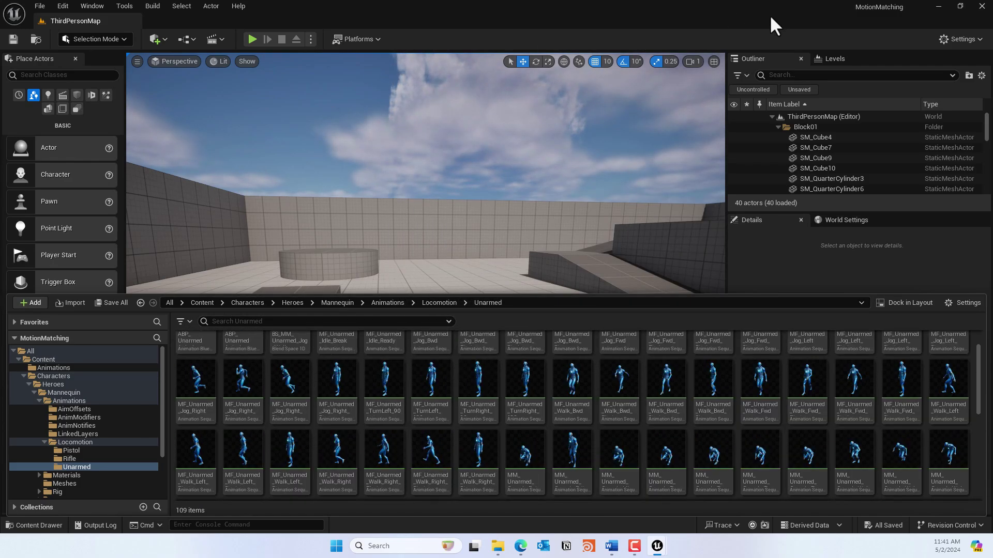
click(63, 6)
Enable the experimental Motion Trajectory plugin in the Plugins window
click(101, 179)
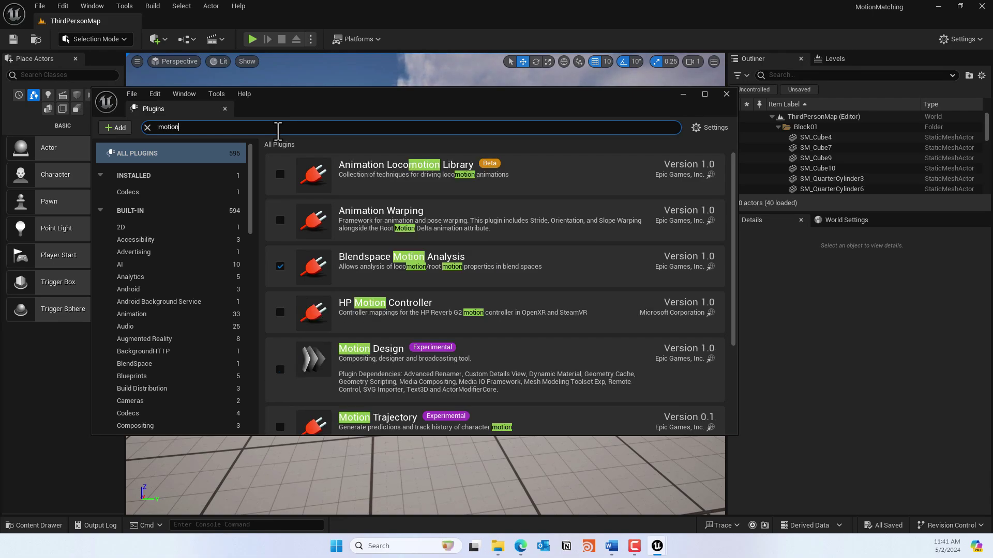
scroll(449, 325, down, 3)
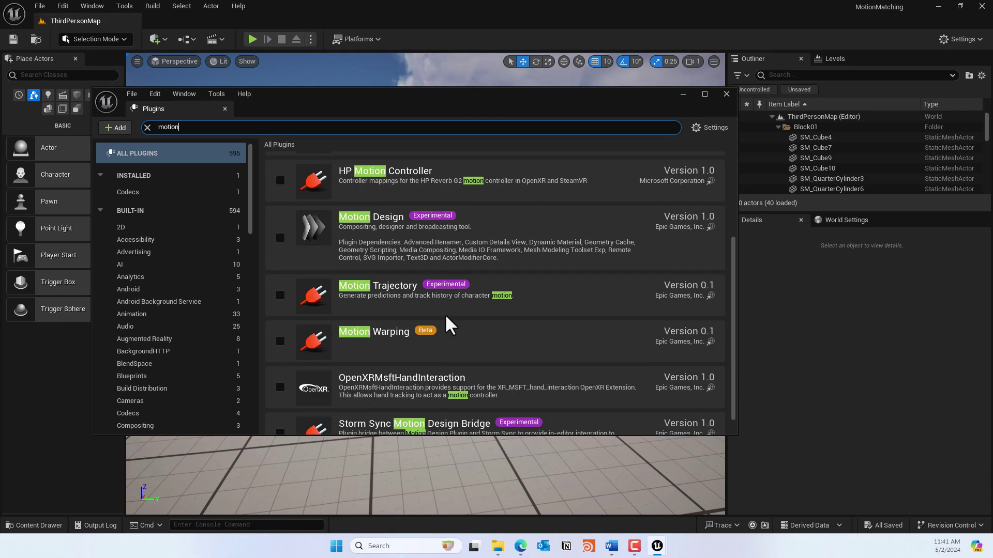
click(280, 295)
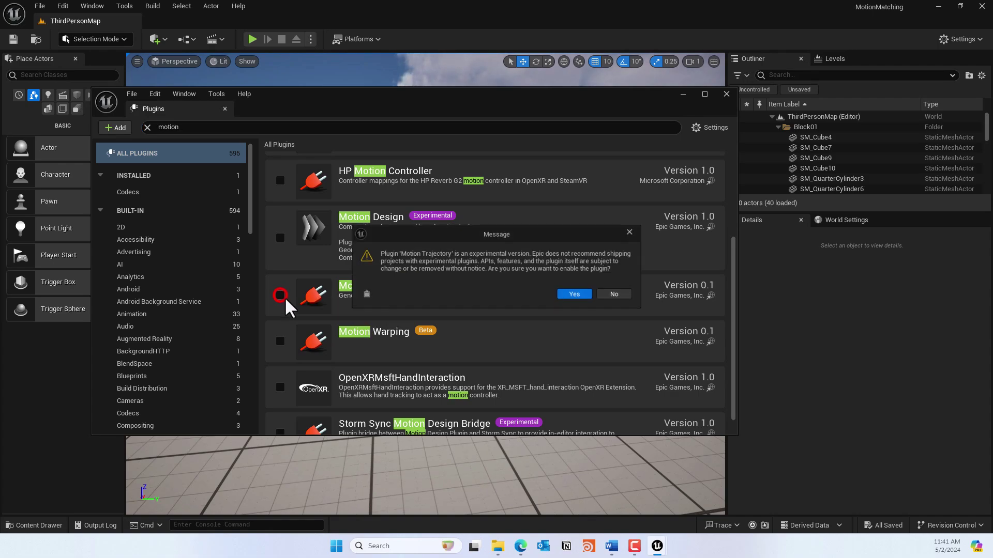
click(578, 295)
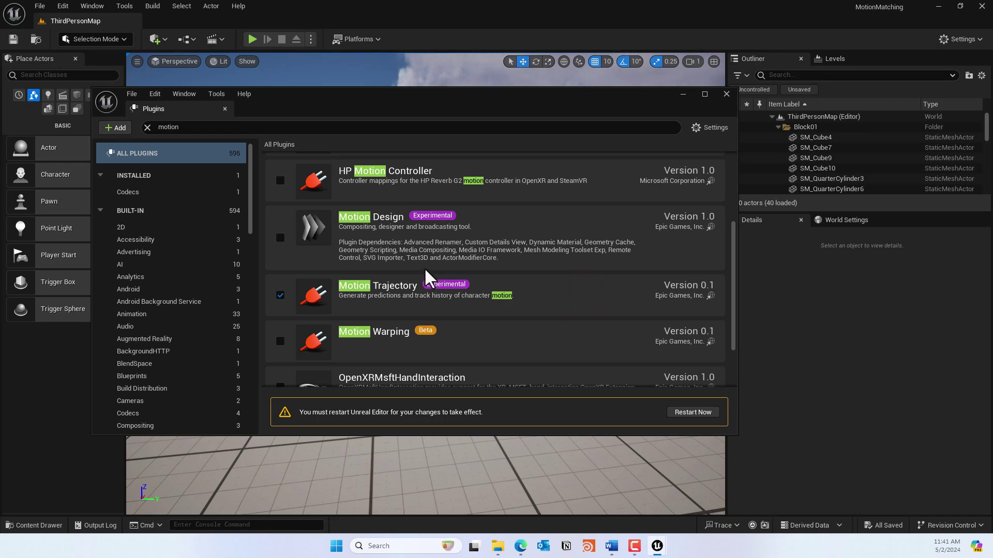
Enable the Pose Search plugin and restart the editor
click(201, 127)
text(pose)
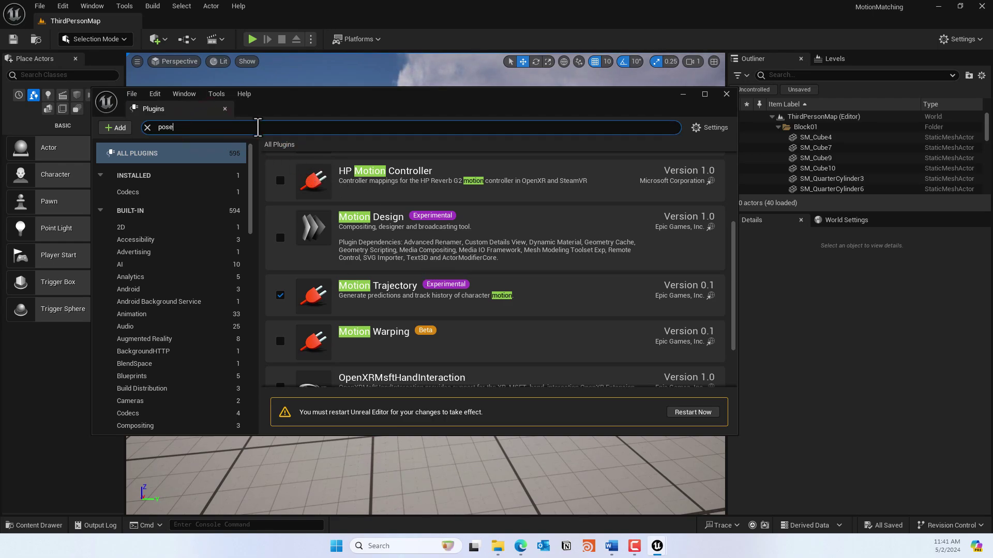
text( search)
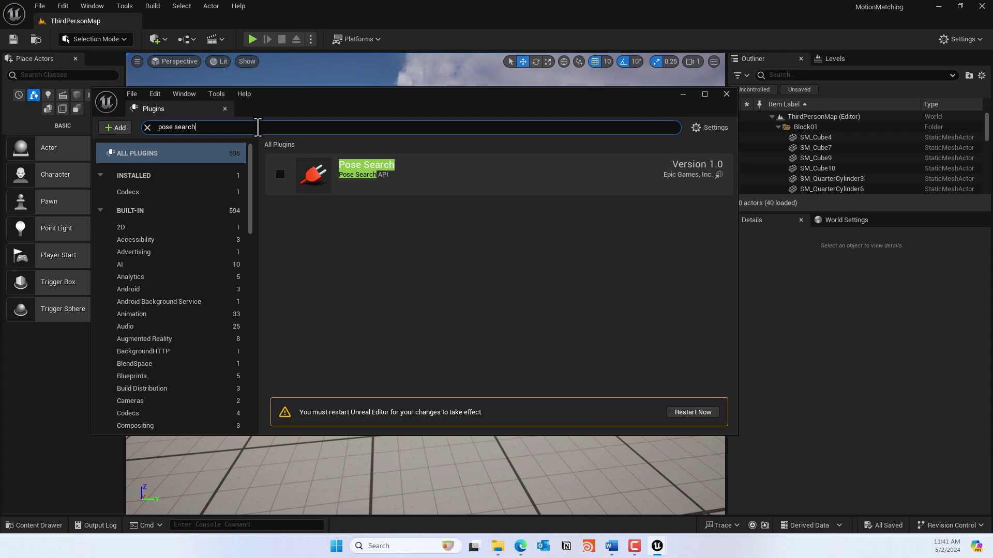
click(280, 175)
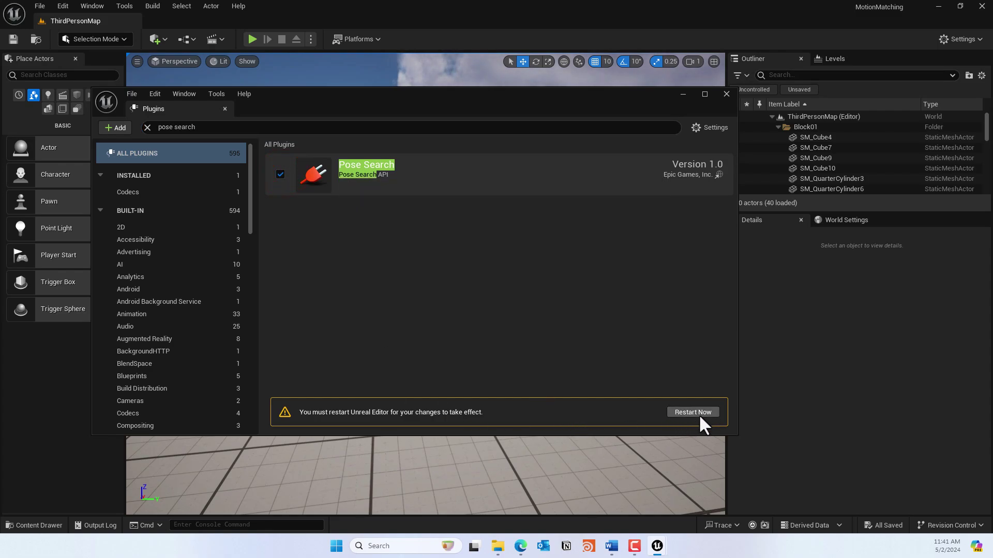
click(700, 414)
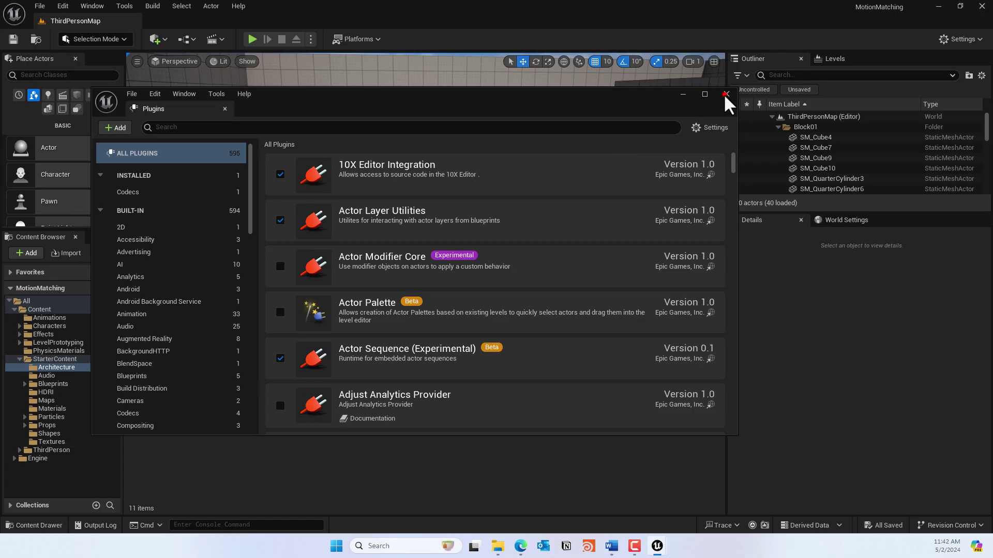
click(724, 95)
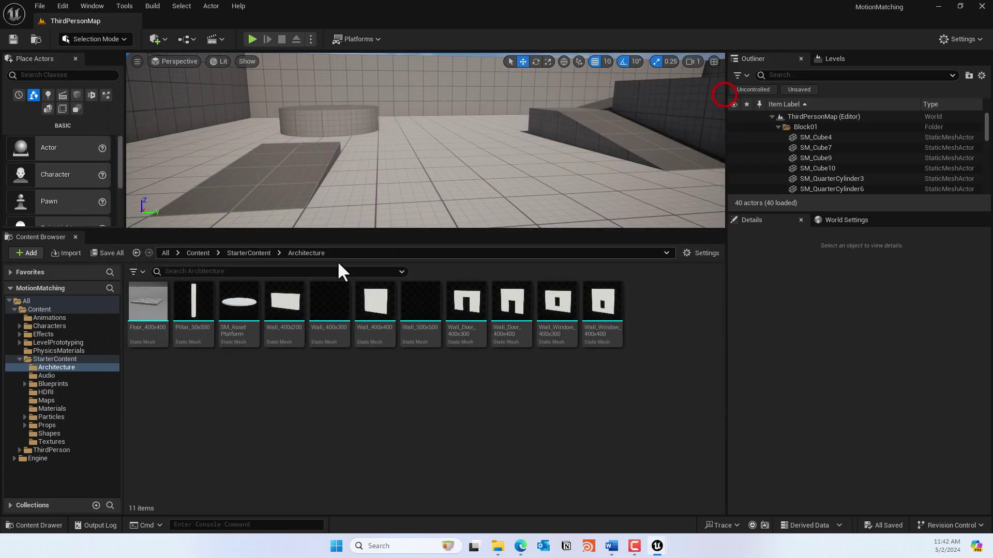
Create a Pose Search Schema in Content using the SK_Mannequin skeleton
click(37, 310)
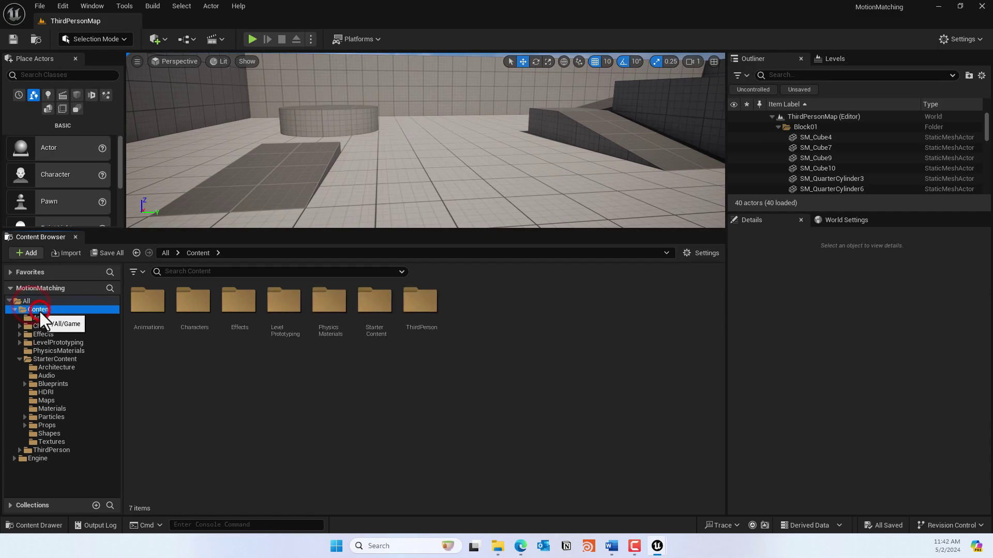
drag(429, 228, 421, 319)
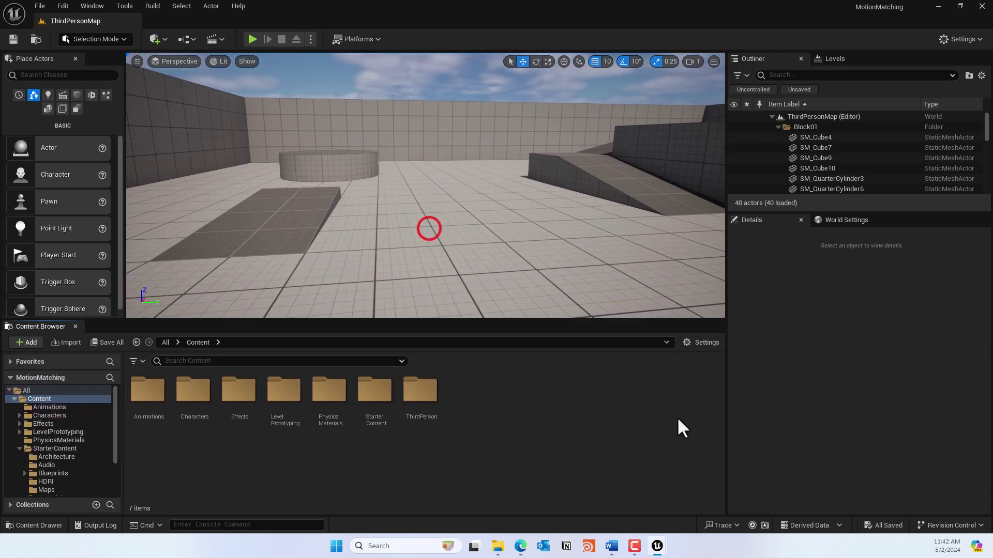
right_click(472, 390)
mouse_move(471, 390)
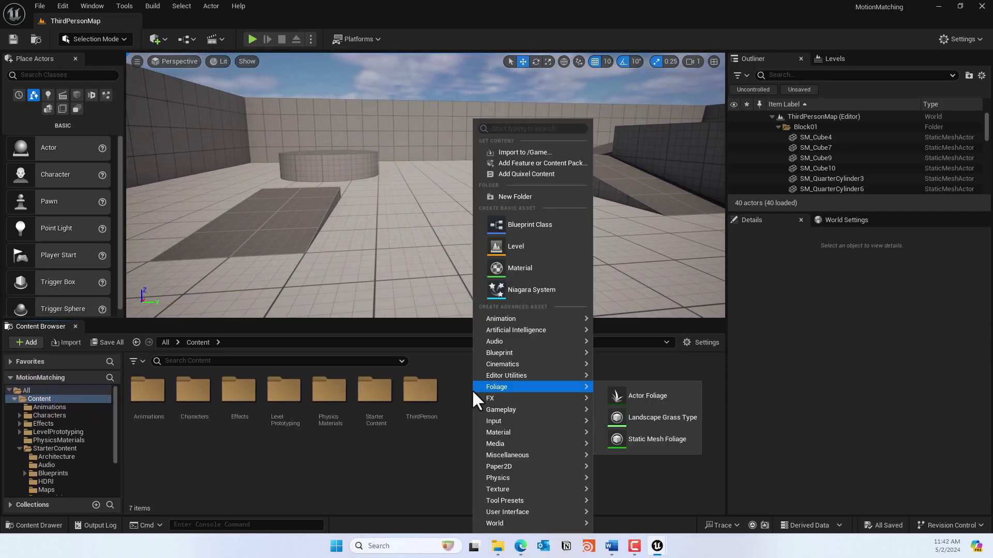
mouse_move(538, 319)
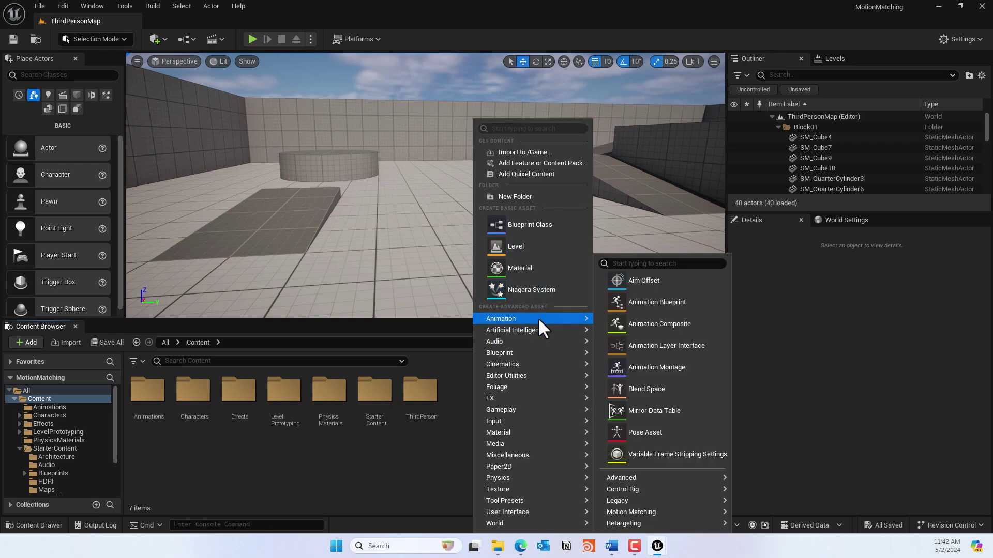
mouse_move(672, 511)
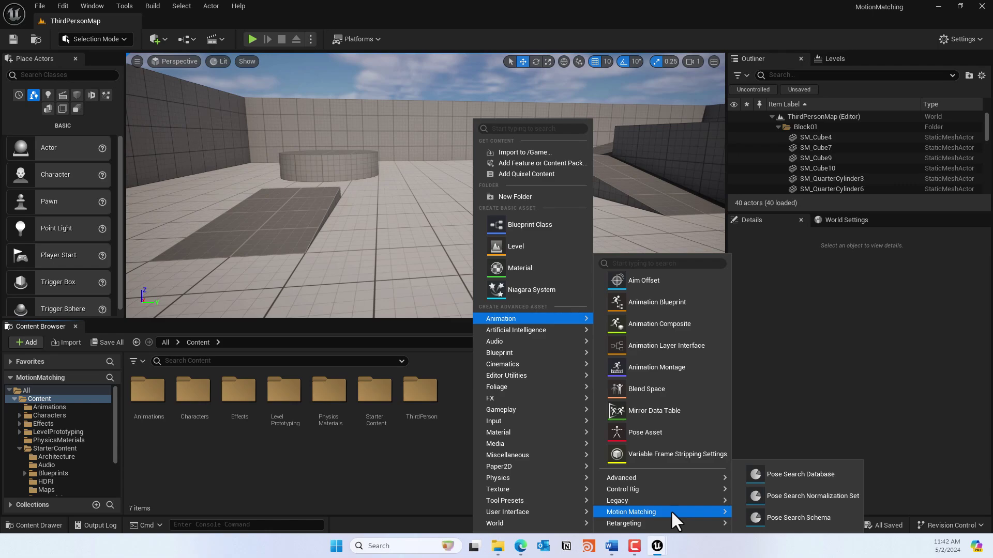
click(811, 518)
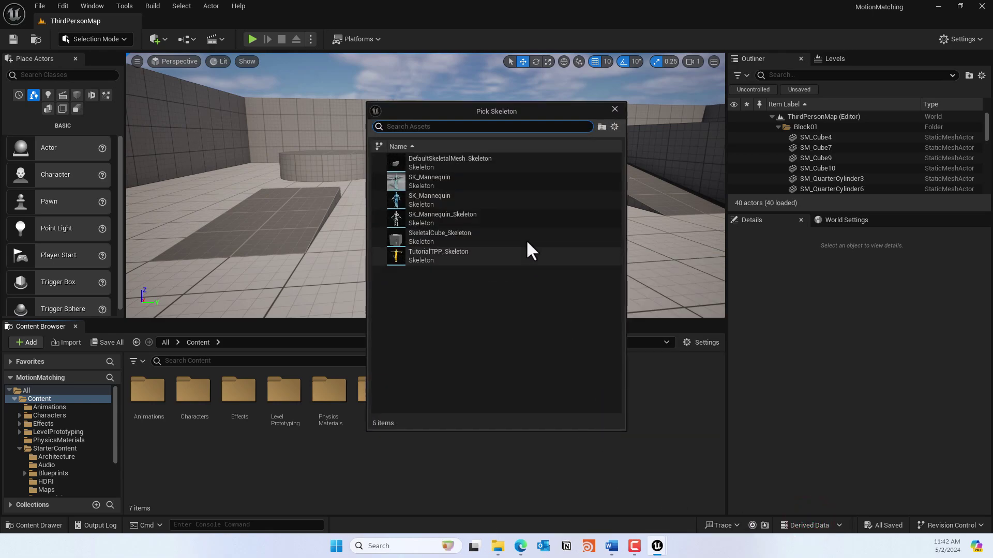
click(436, 206)
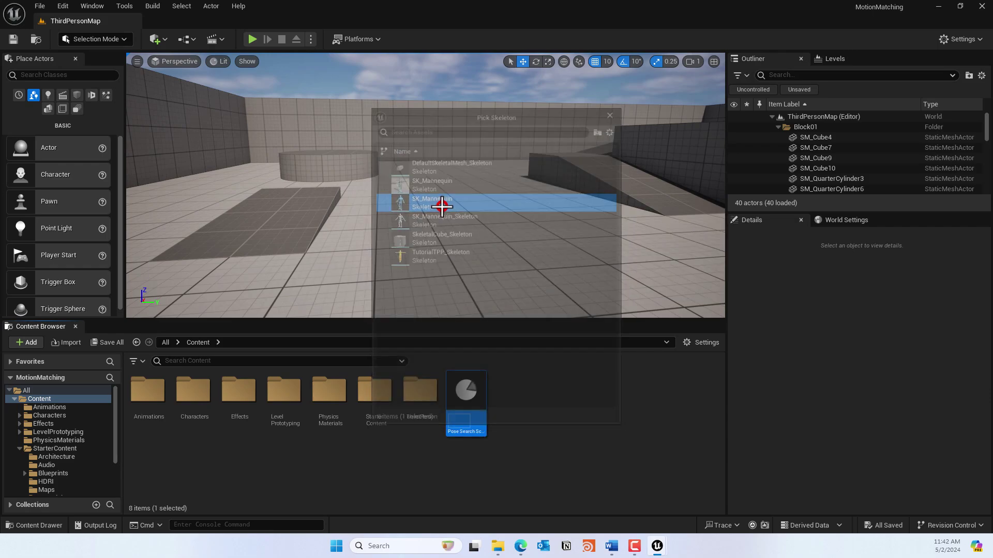
click(528, 410)
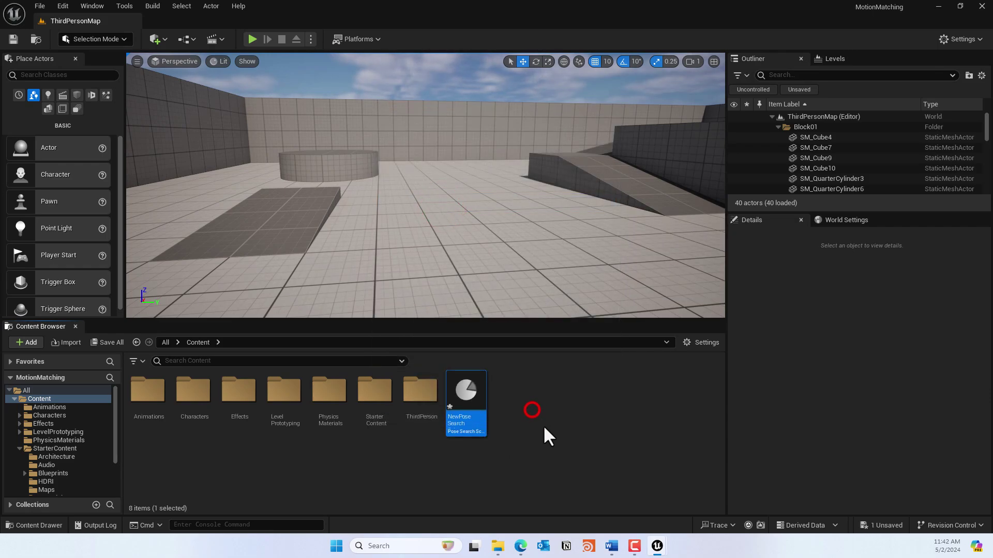
Rename NewPoseSearchSchema to PoseSearchSchema
right_click(467, 423)
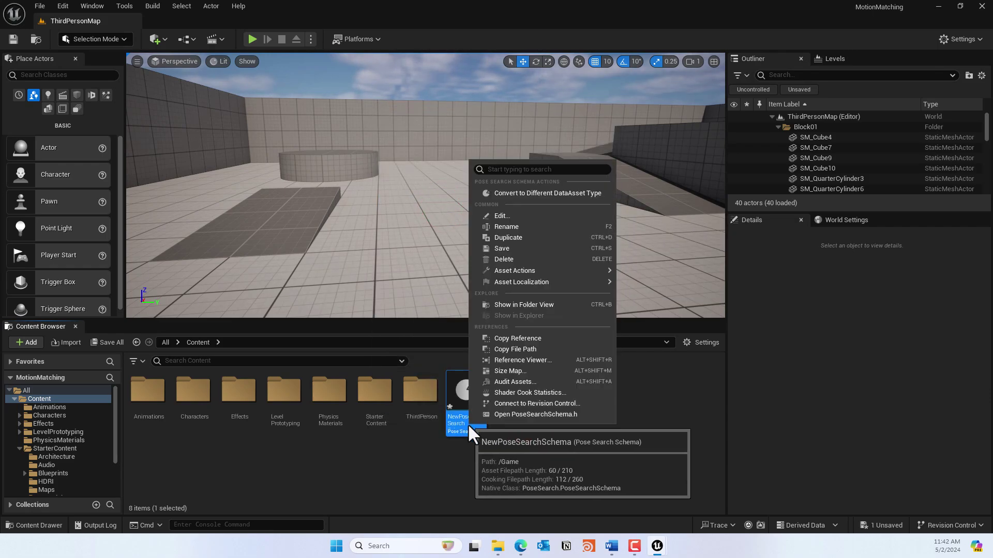
click(516, 227)
text(PoseSrarc)
key(BackSpace)
key(BackSpace)
key(BackSpace)
key(BackSpace)
text(earchSchema)
click(557, 431)
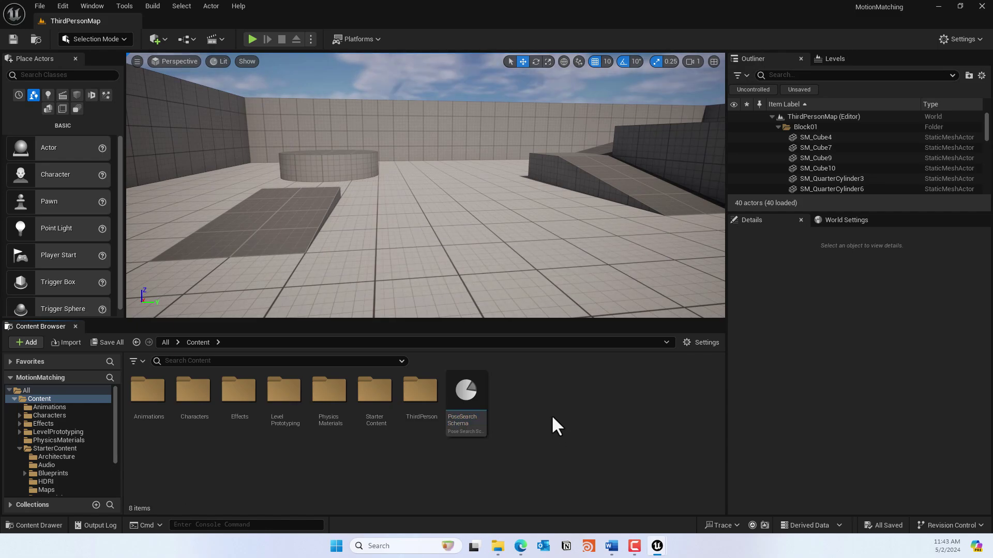
Create a Pose Search Database asset based on PoseSearchSchema
right_click(552, 418)
mouse_move(618, 199)
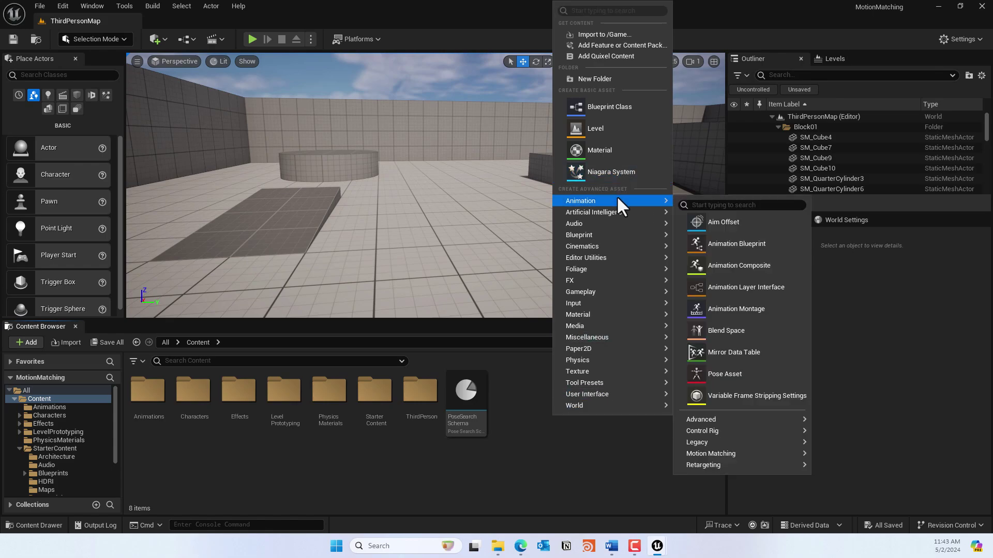
mouse_move(711, 455)
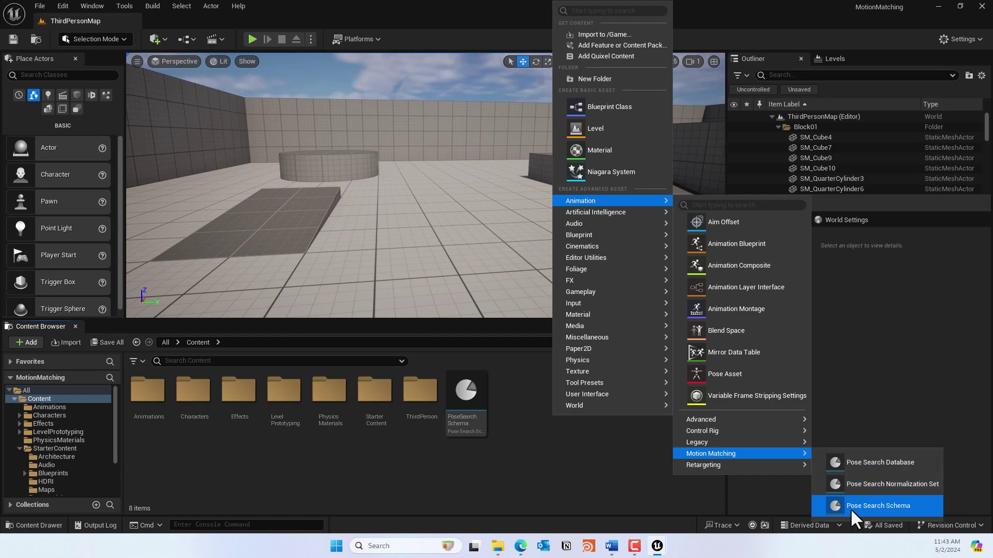
click(894, 465)
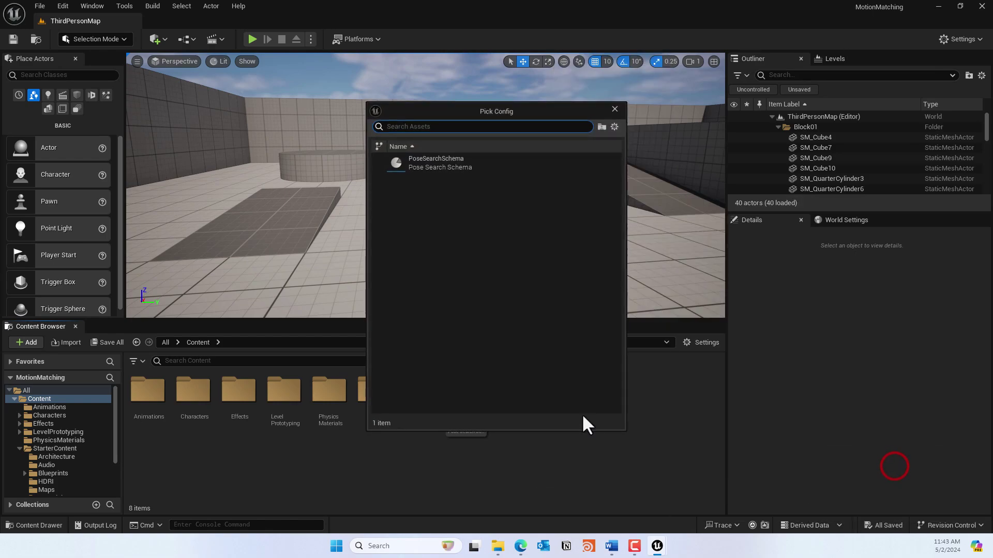
double_click(467, 166)
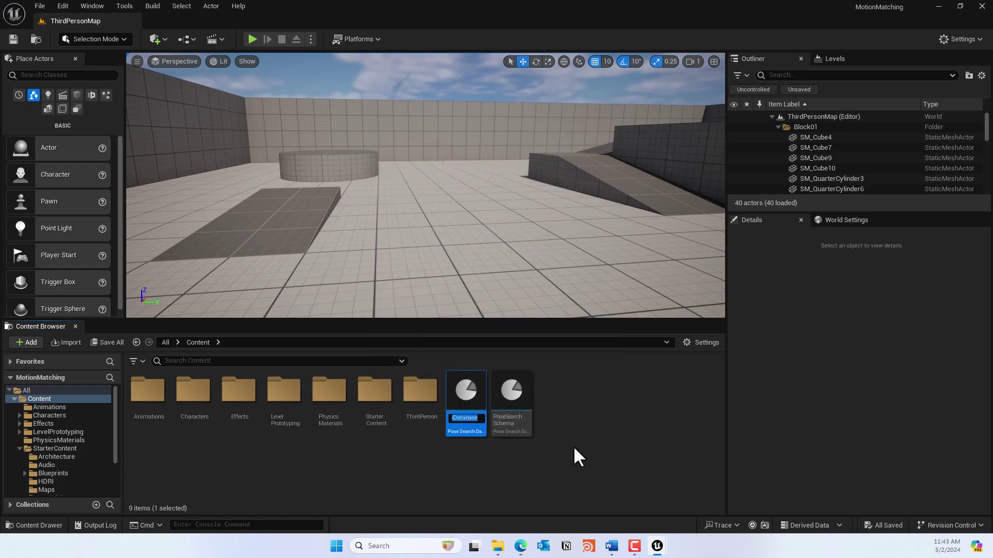
Name the database PoseSearchDatabase and open it in its editor
text(PSD_)
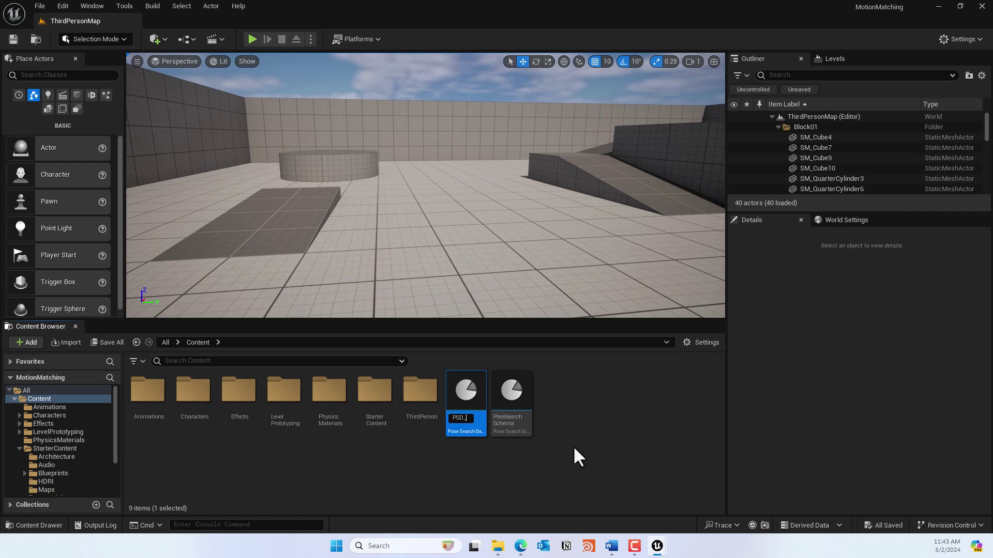
key(BackSpace)
key(BackSpace)
key(BackSpace)
text(oseSe)
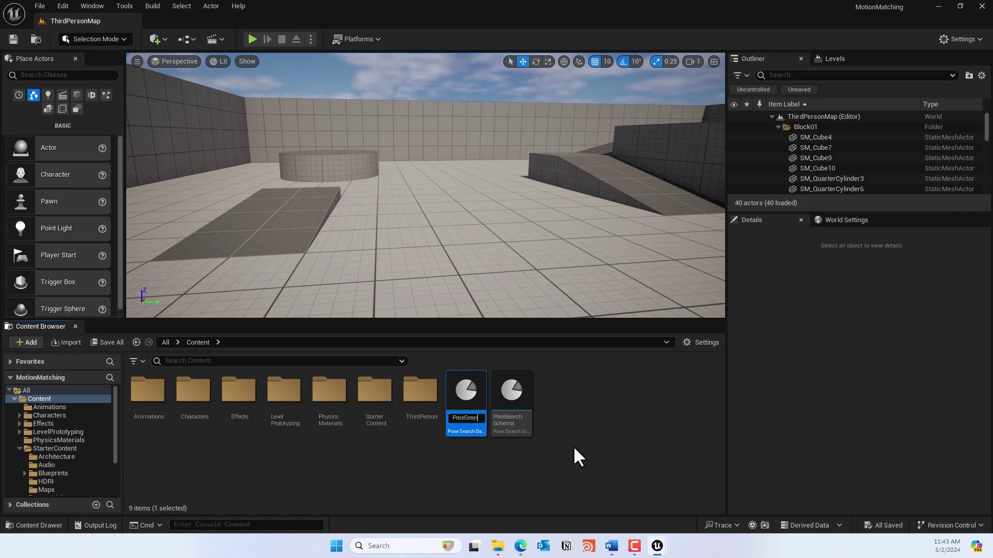
text(archDatabase)
key(Return)
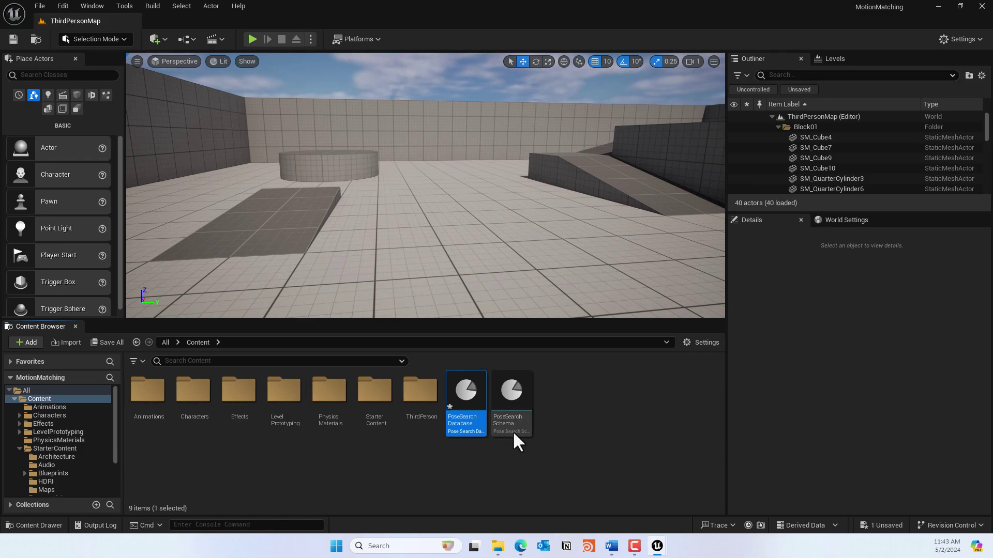
double_click(470, 406)
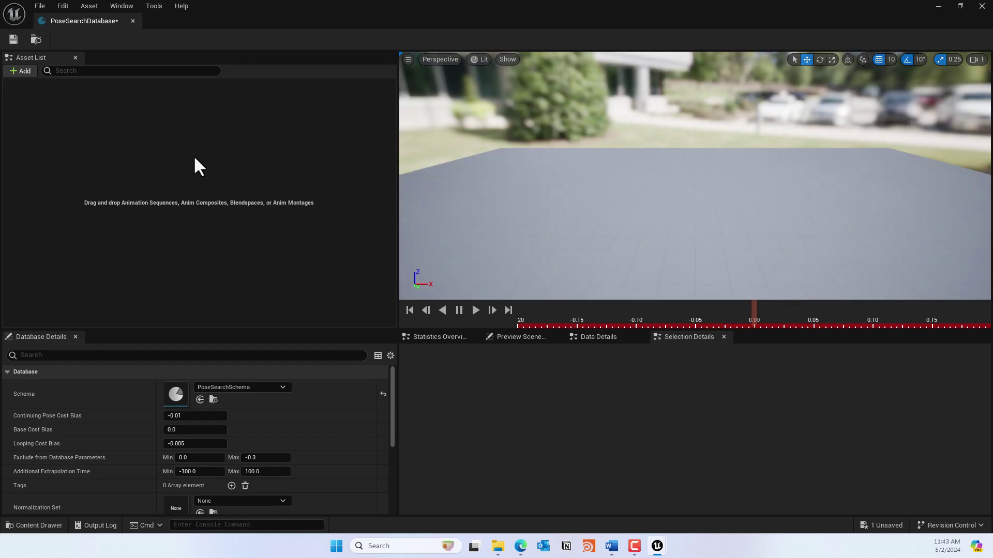
click(132, 21)
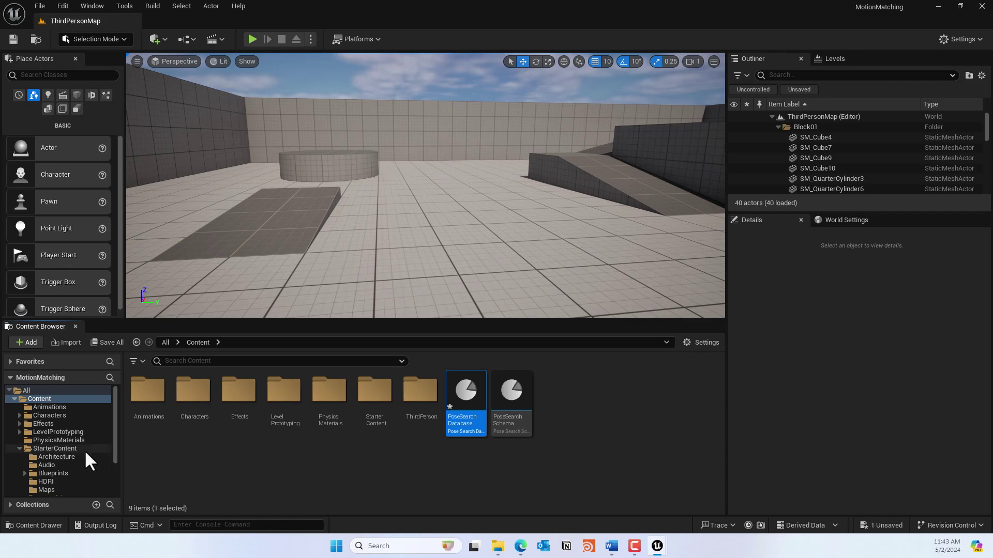
Expand Characters > Heroes > Mannequin > Animations > Locomotion in the Content Browser folder tree
scroll(85, 451, down, 4)
scroll(84, 450, up, 4)
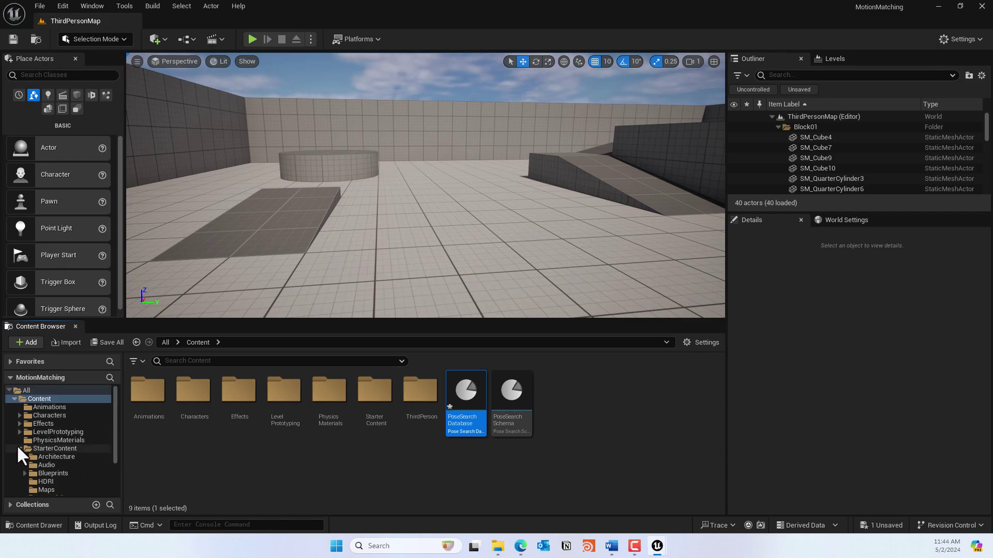
click(20, 416)
click(24, 424)
click(30, 432)
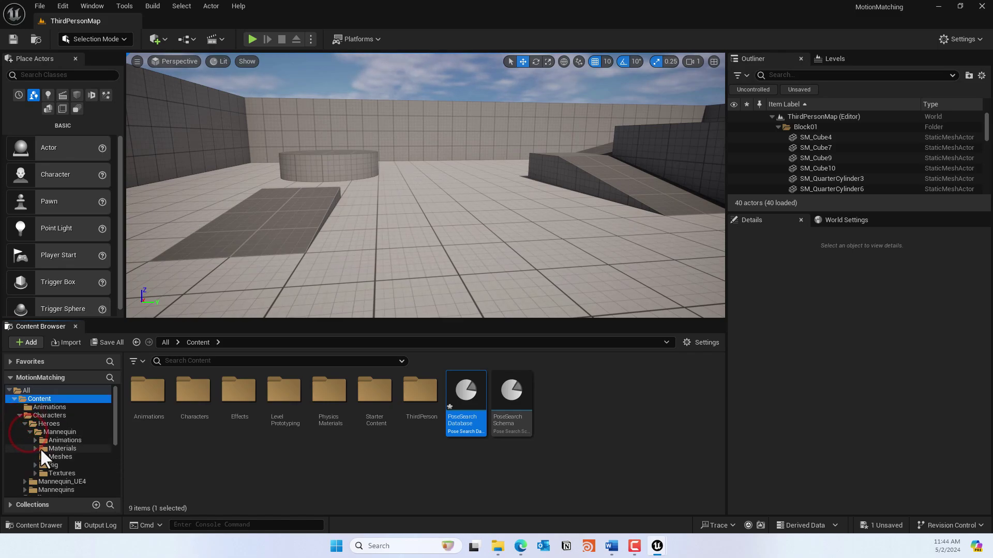
click(34, 440)
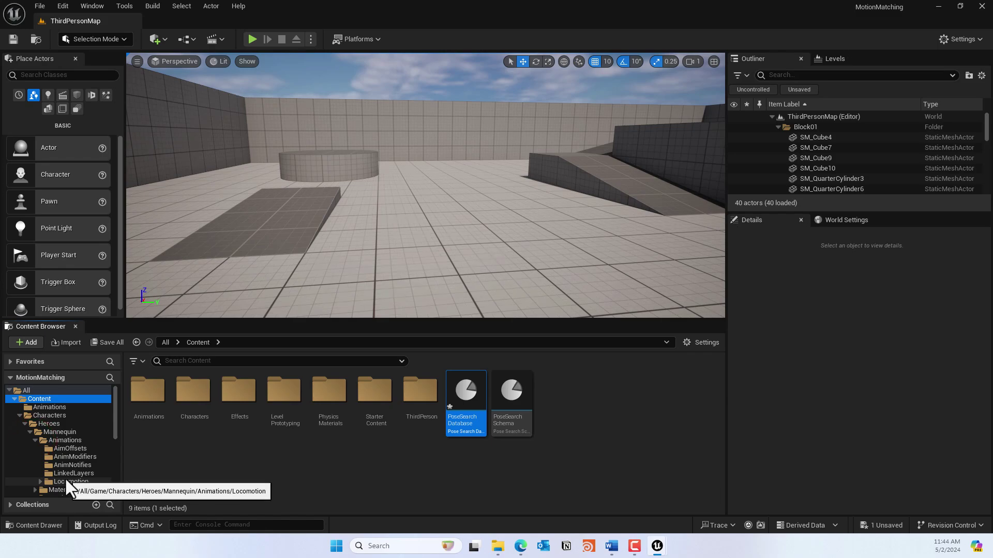
click(42, 480)
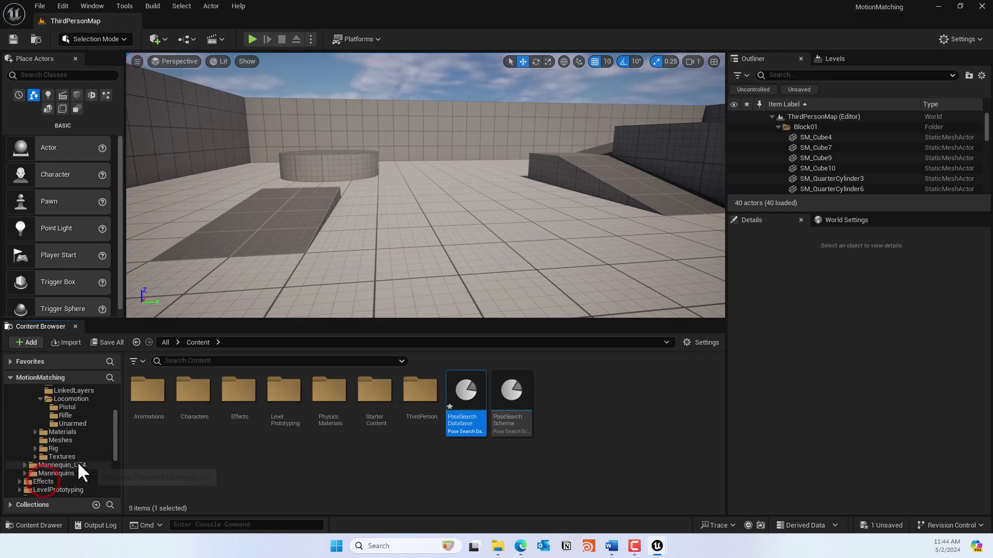
Open the Unarmed folder and select all 109 of its animation assets
click(75, 420)
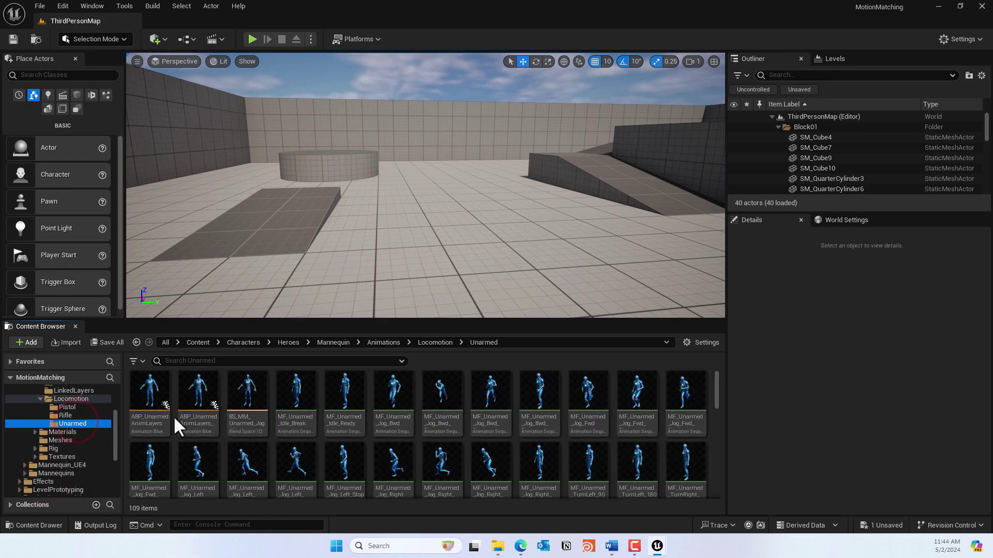
click(164, 413)
key(ctrl+a)
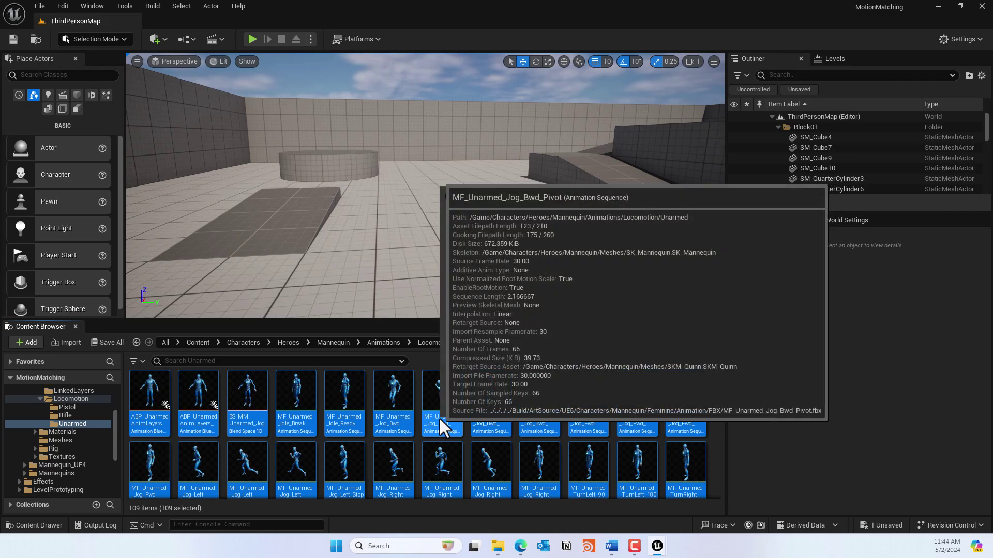
Open all 109 selected Unarmed animations together in the bulk Property Matrix
right_click(438, 417)
mouse_move(536, 274)
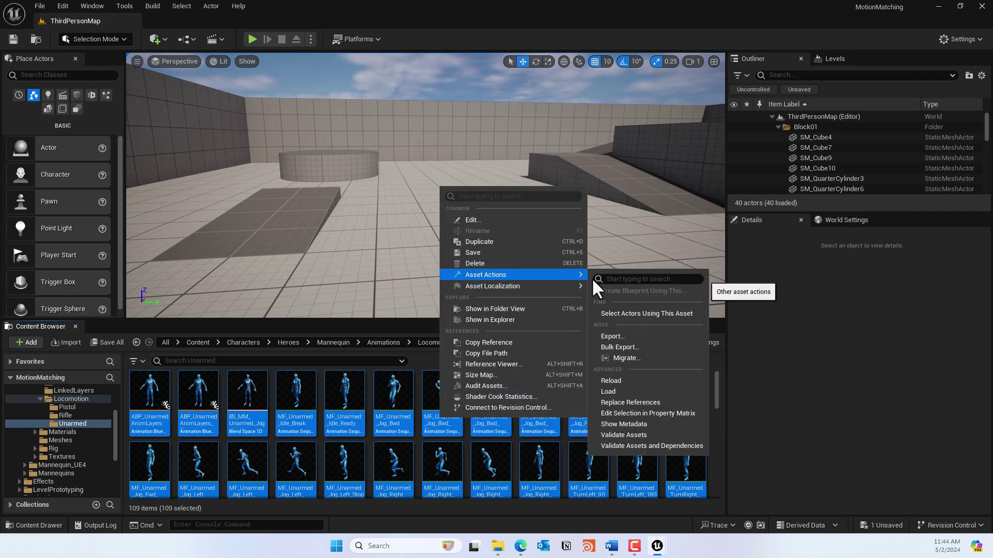
click(660, 412)
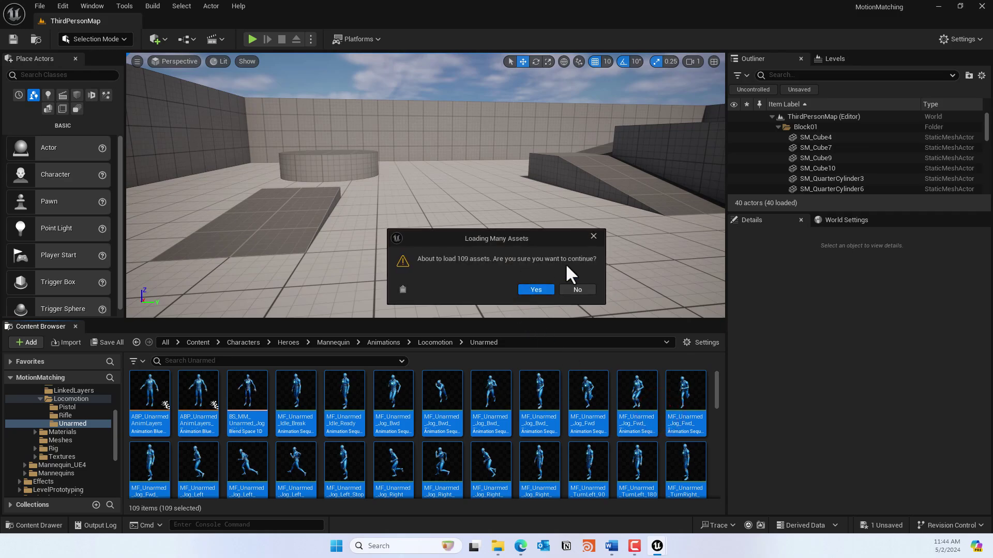
click(535, 289)
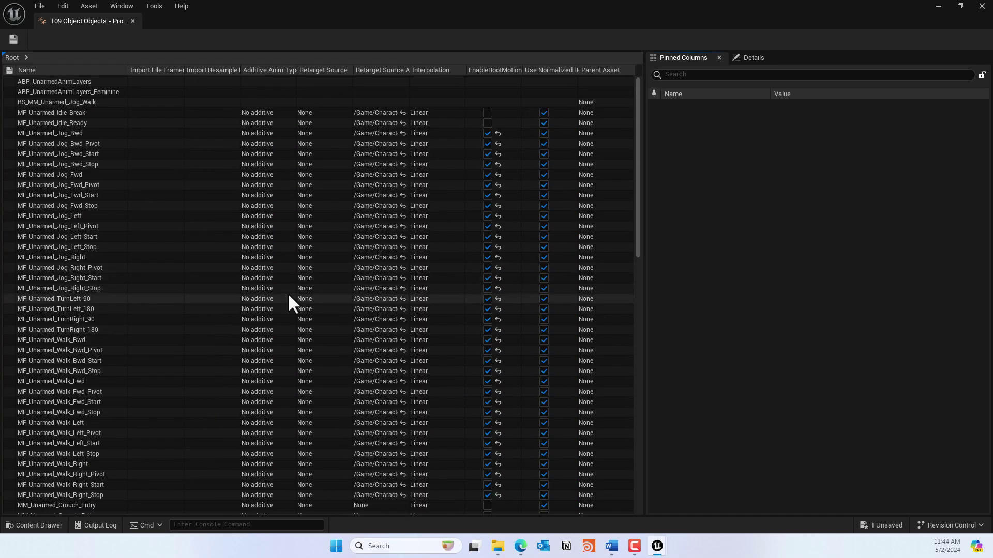
Show the selection's property details and filter them by 'root' to find Root Motion settings
scroll(288, 296, down, 10)
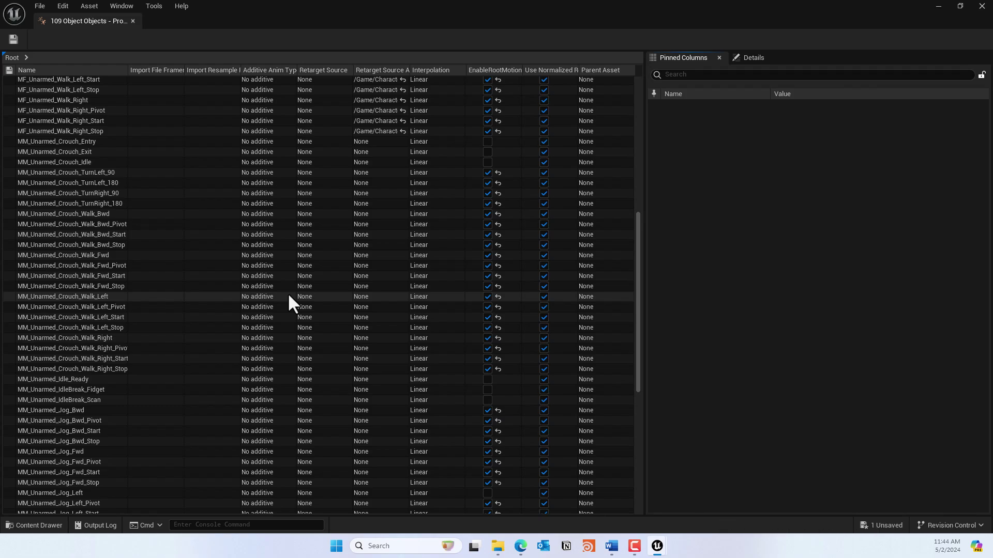
scroll(397, 292, up, 10)
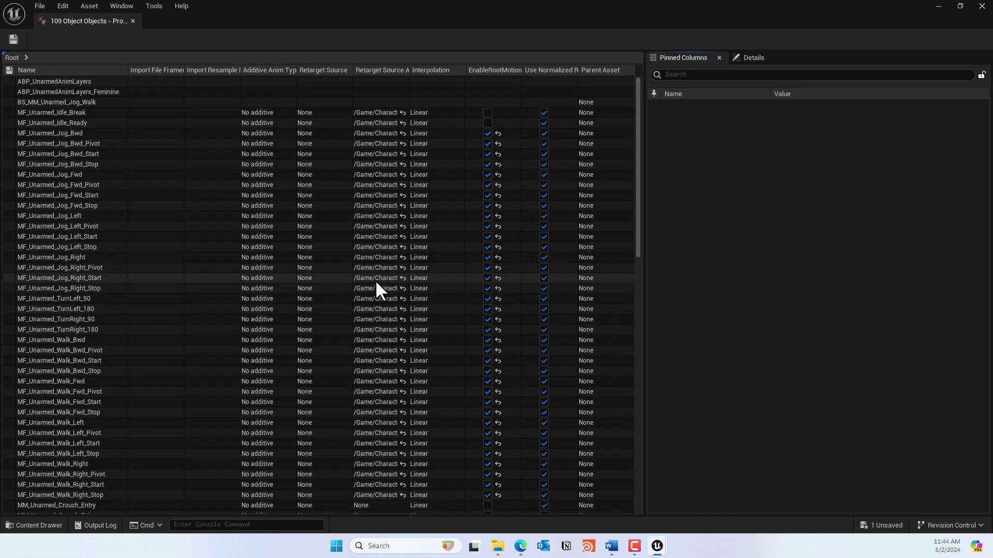
click(76, 113)
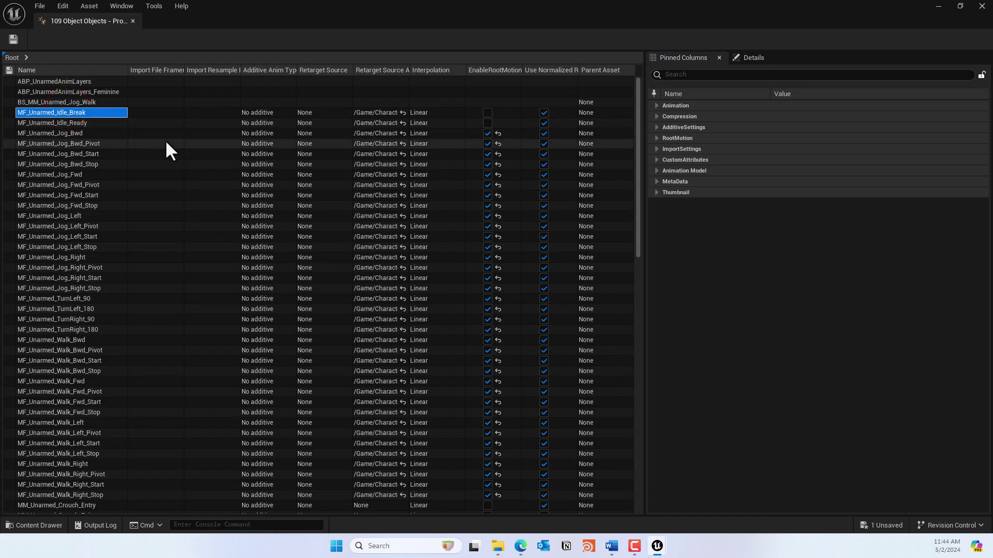
key(ctrl+a)
click(684, 75)
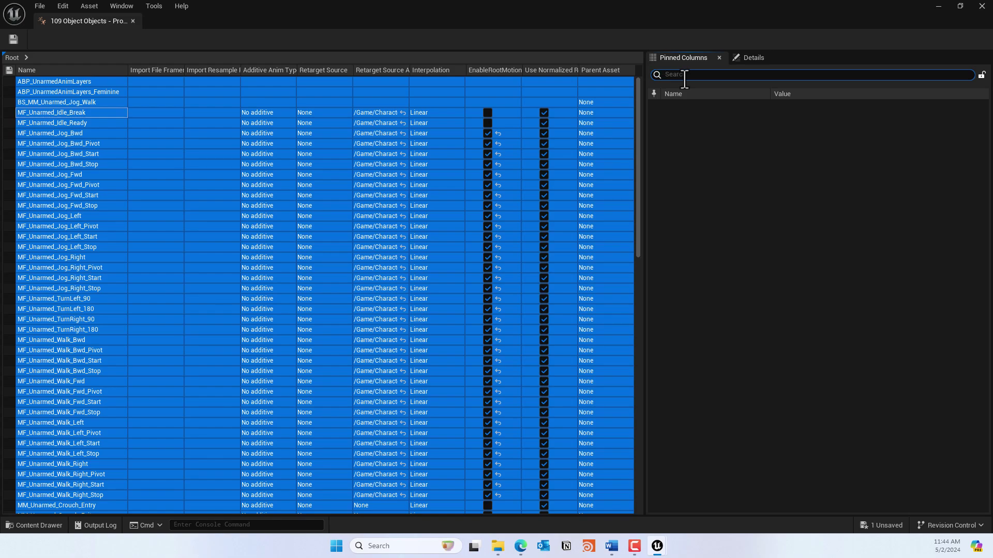
click(750, 60)
click(698, 75)
text(rootm)
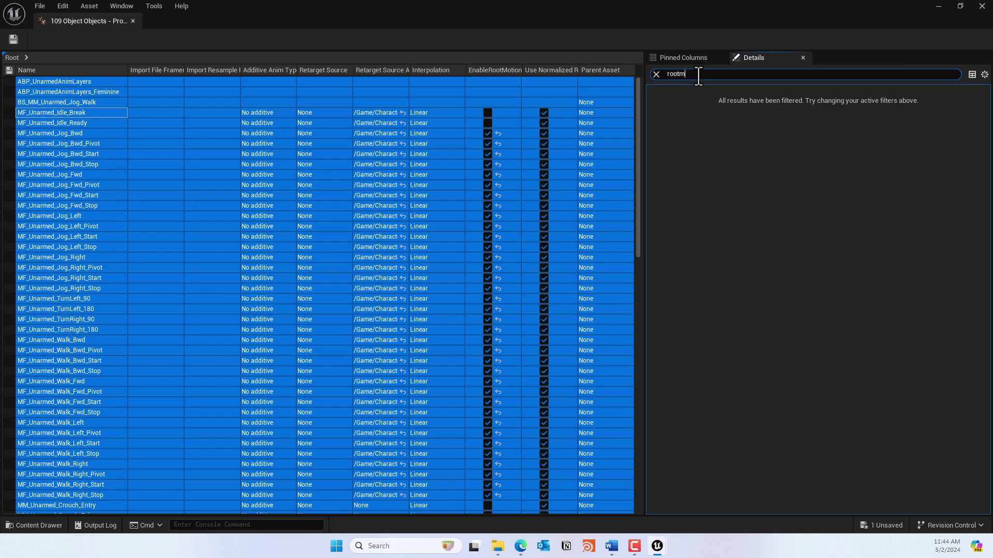
click(207, 111)
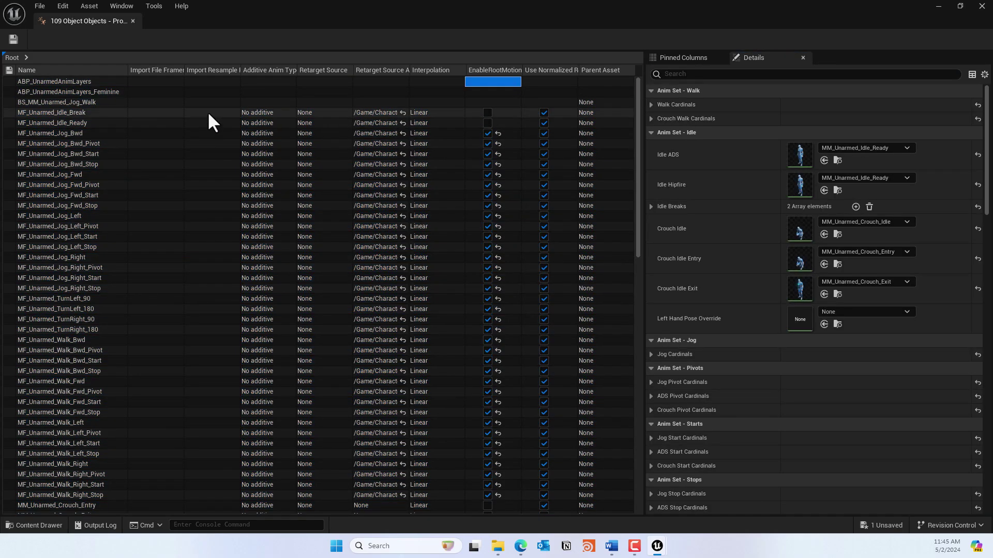
click(62, 113)
click(810, 73)
text(root)
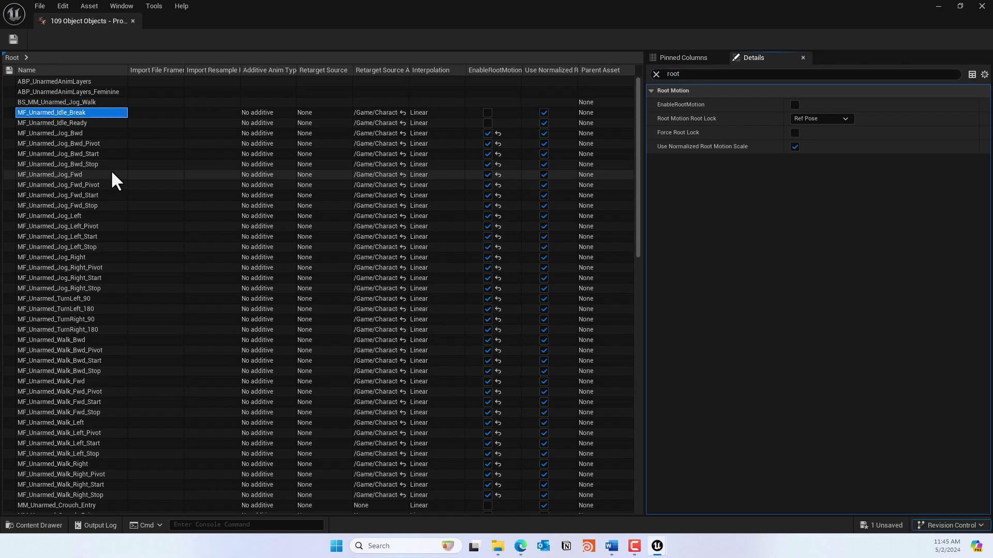
Select every sequence from MF_Unarmed_Idle_Break down to MM_Unarmed_Walk_Right_Stop
shift+click(77, 125)
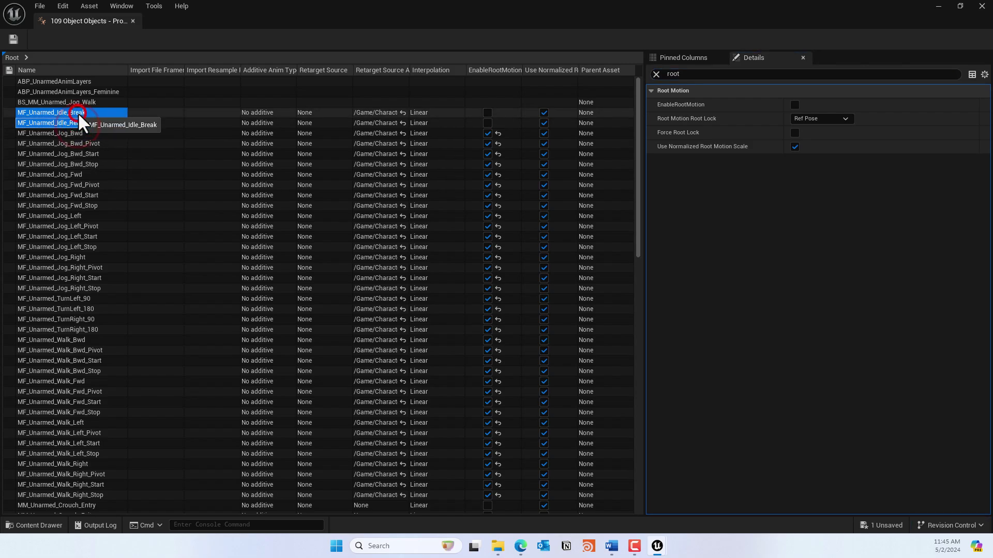
scroll(141, 331, down, 10)
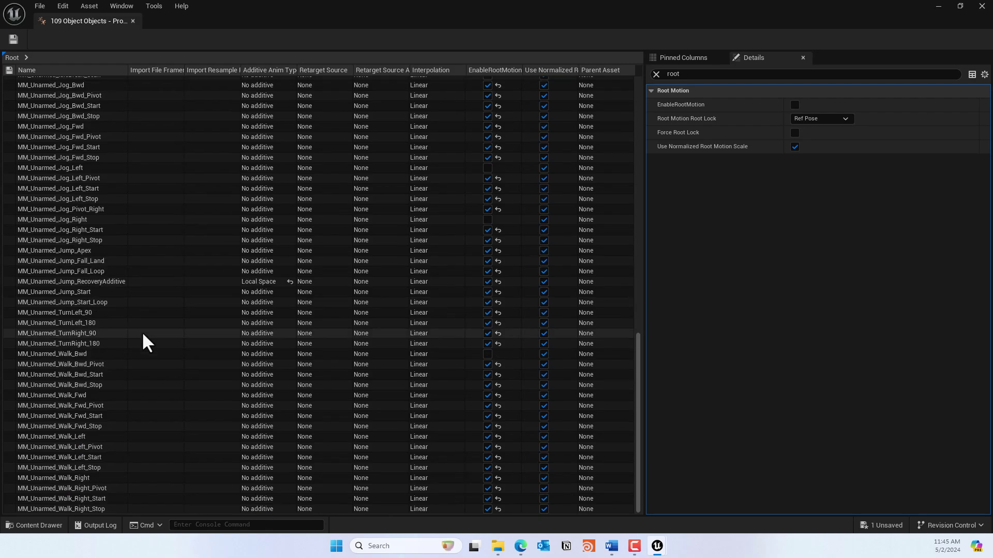
scroll(143, 335, up, 10)
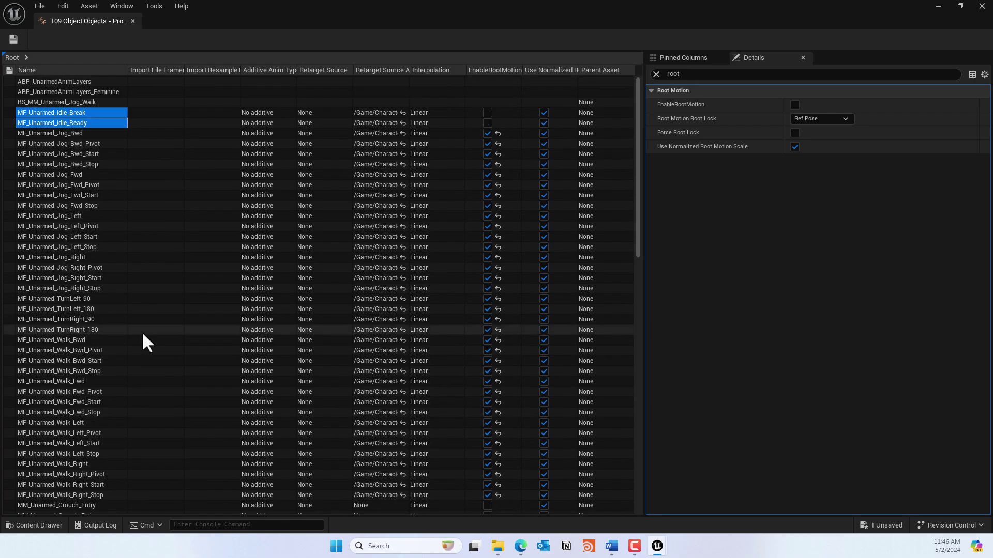
click(64, 82)
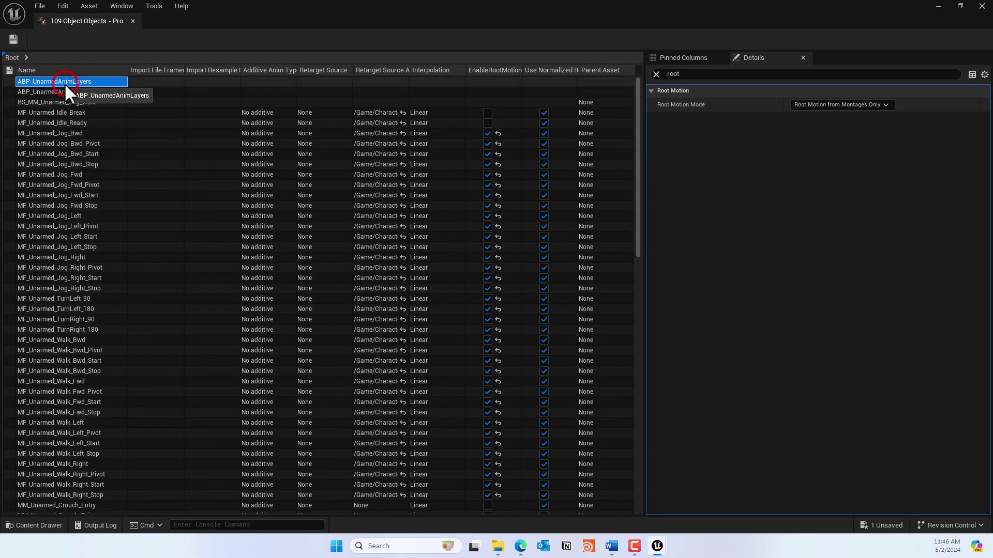
click(54, 112)
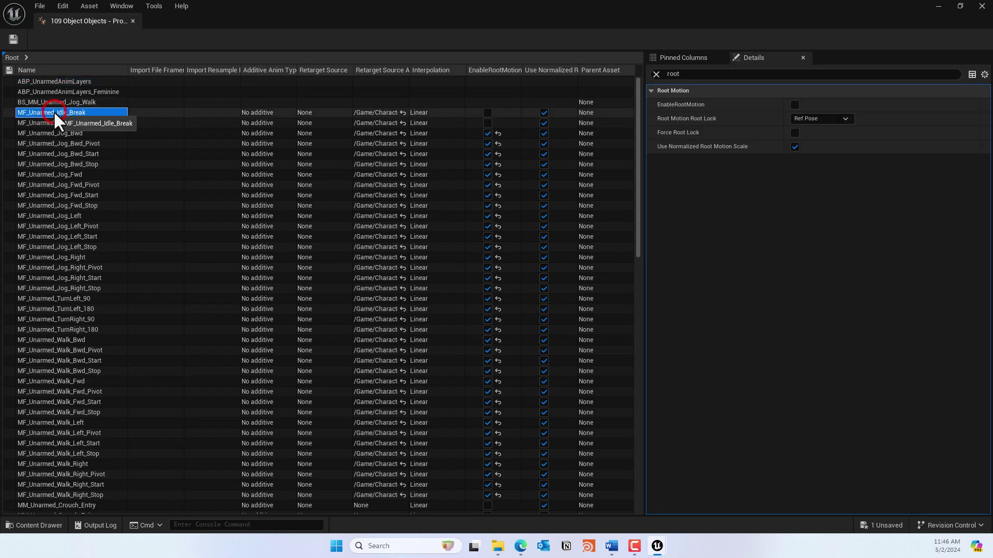
scroll(85, 215, down, 15)
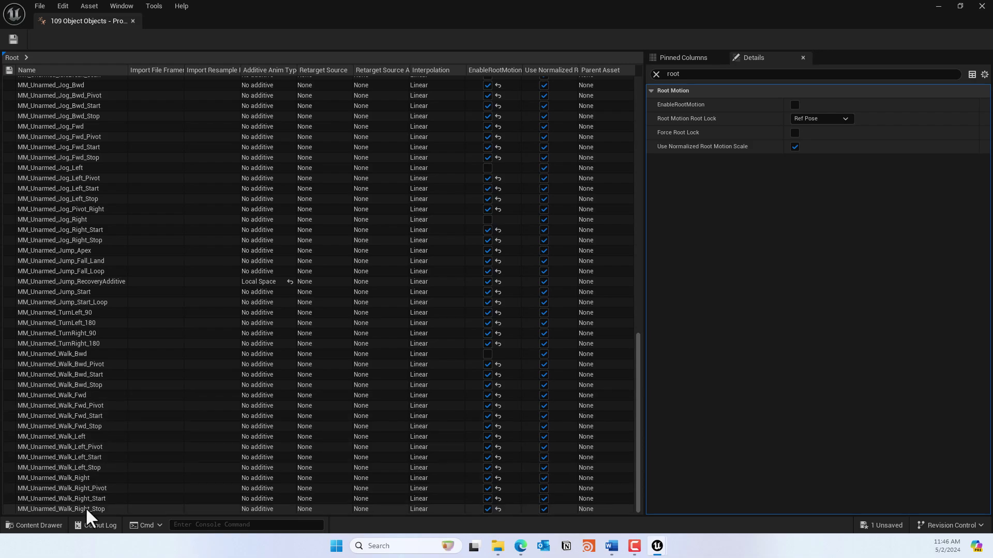
shift+click(83, 510)
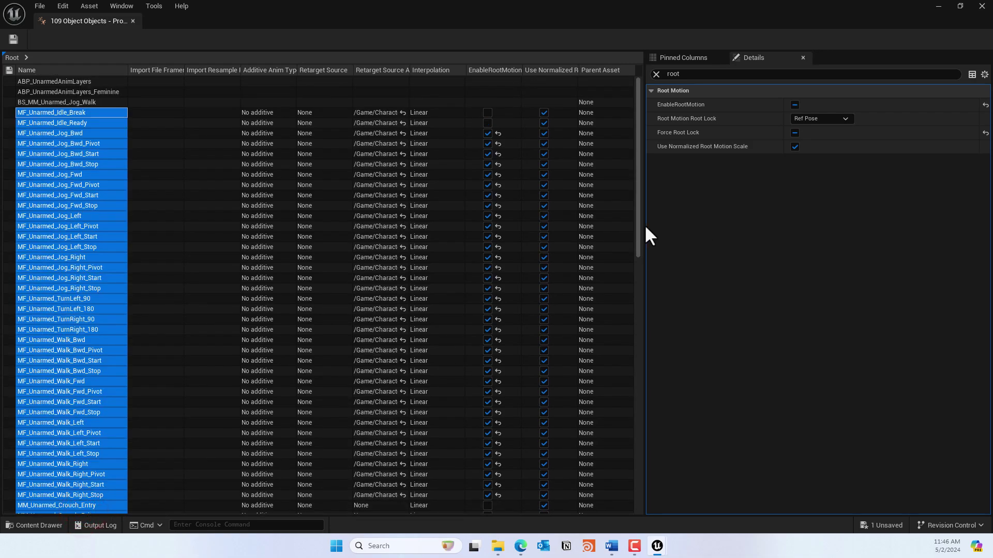
Turn on EnableRootMotion and Force Root Lock for all selected Unarmed animations and save them
click(795, 105)
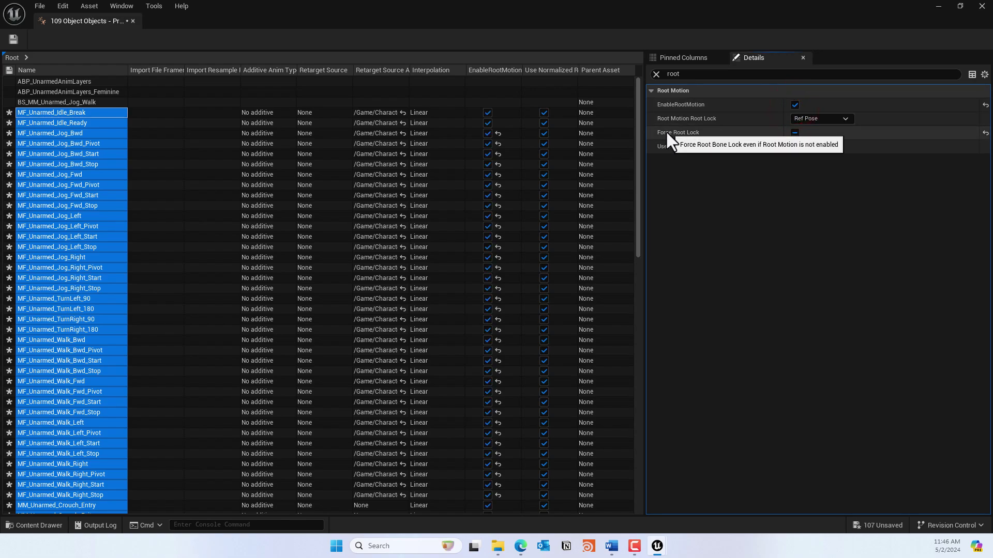
click(794, 132)
click(794, 131)
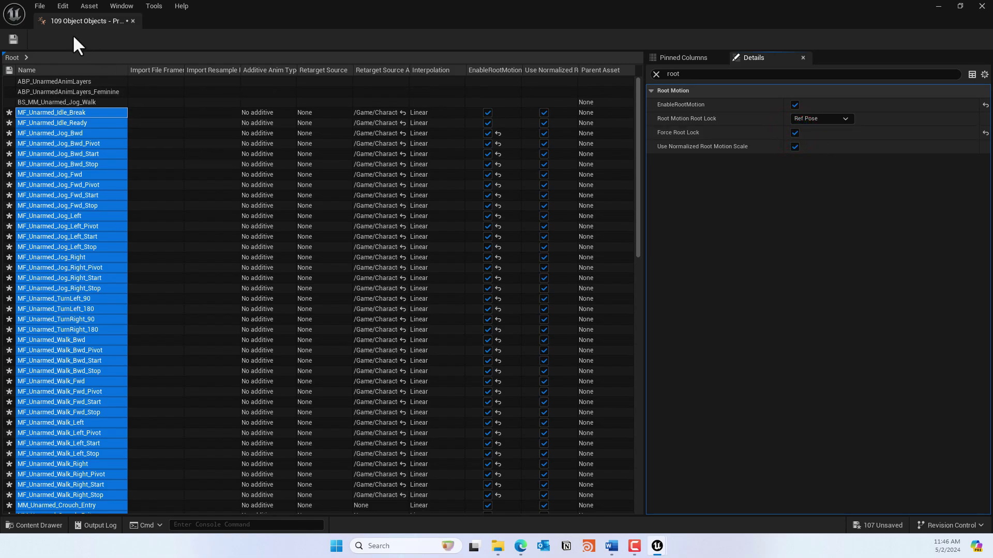
click(12, 40)
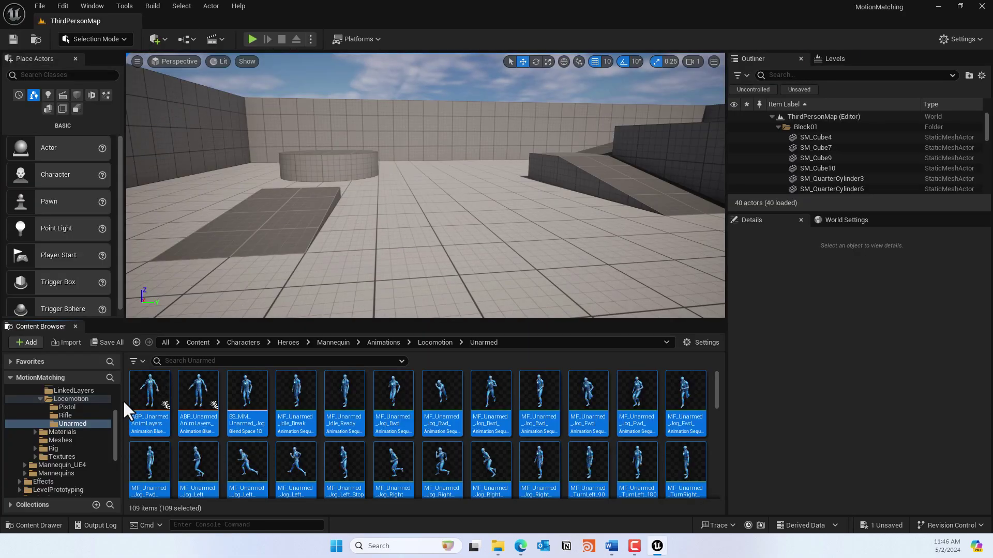
Open the PoseSearch Database from the top-level Content folder
drag(188, 320, 191, 249)
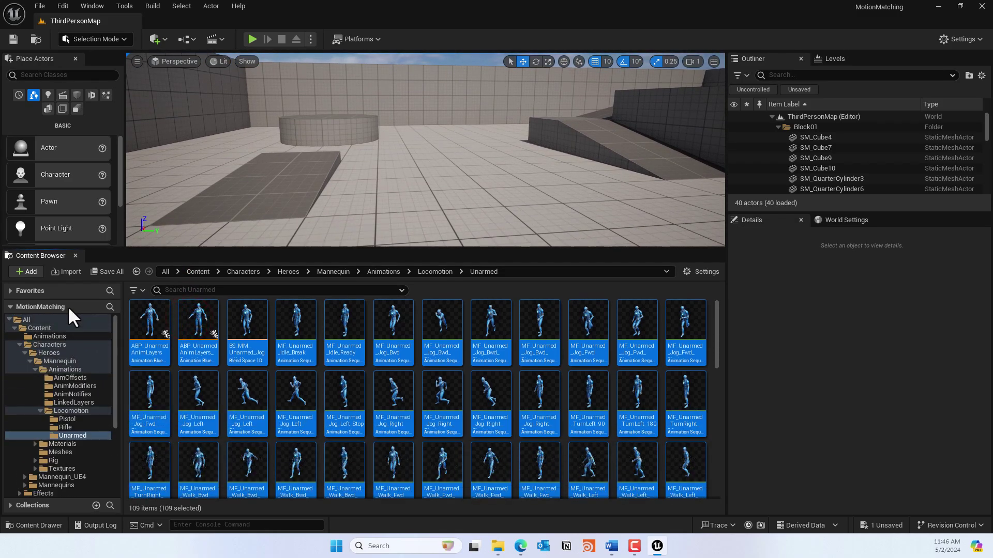
click(45, 328)
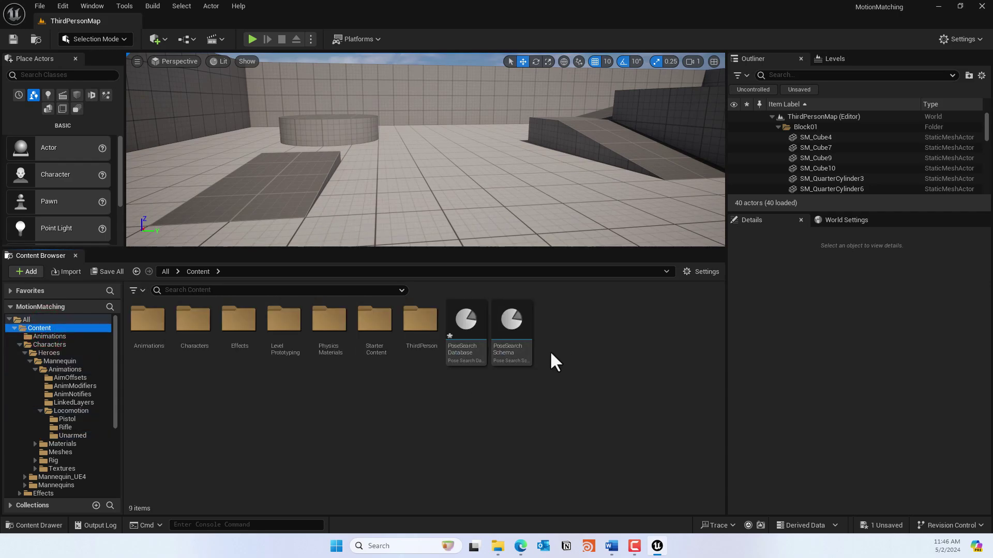
double_click(476, 337)
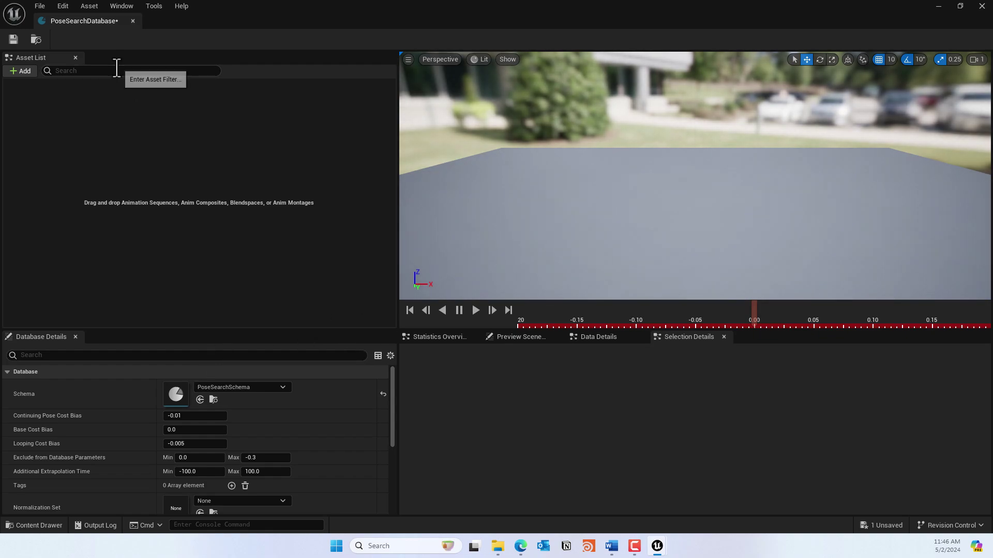
Bring up the Content Drawer and select all 109 Unarmed animation assets
click(29, 70)
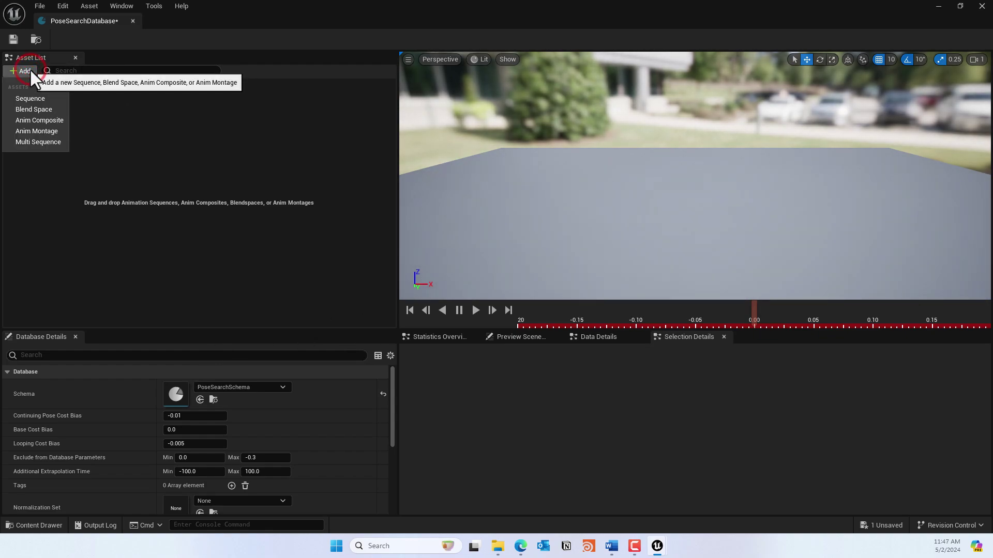
click(175, 37)
click(523, 421)
key(ctrl+space)
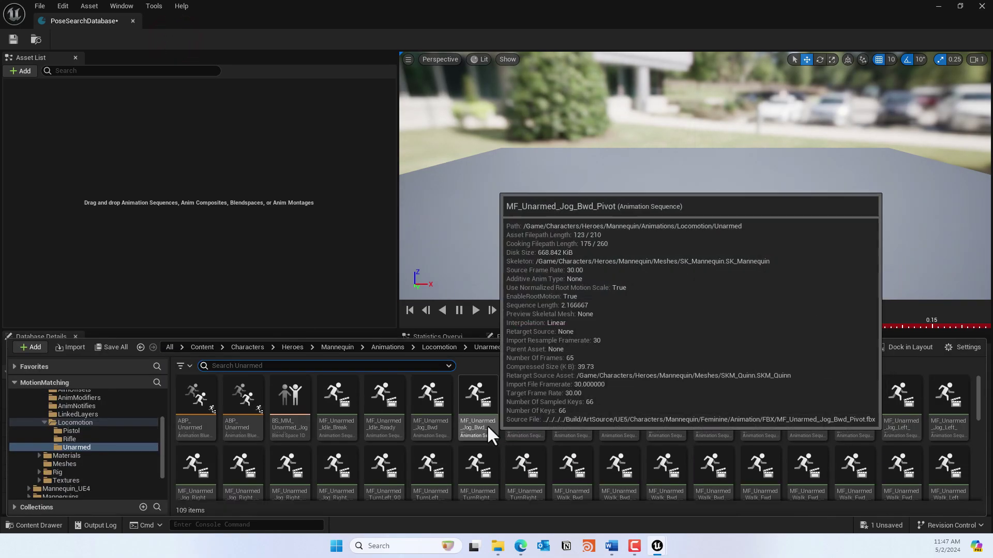
click(212, 406)
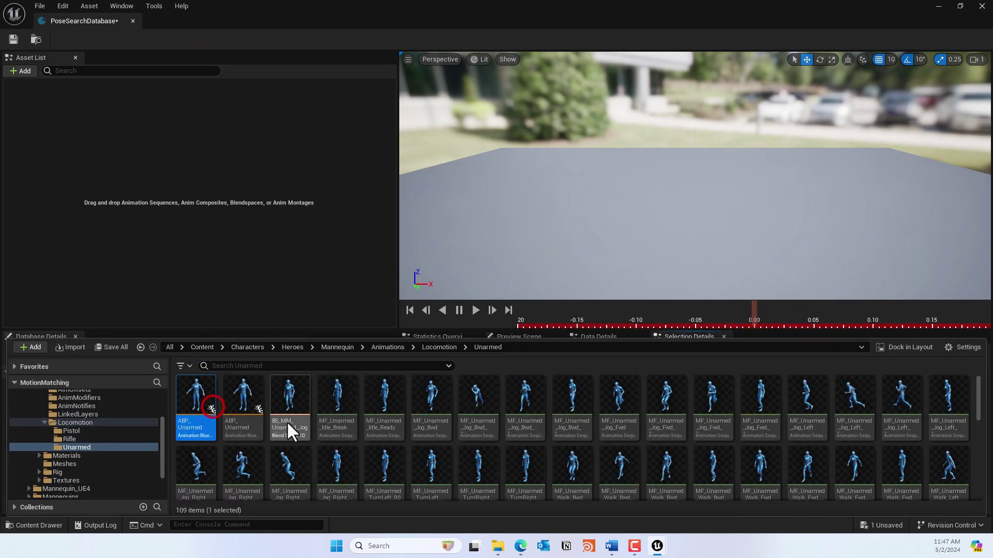
key(ctrl+a)
Drag all selected Unarmed animations into the database's Asset List
drag(711, 432, 108, 165)
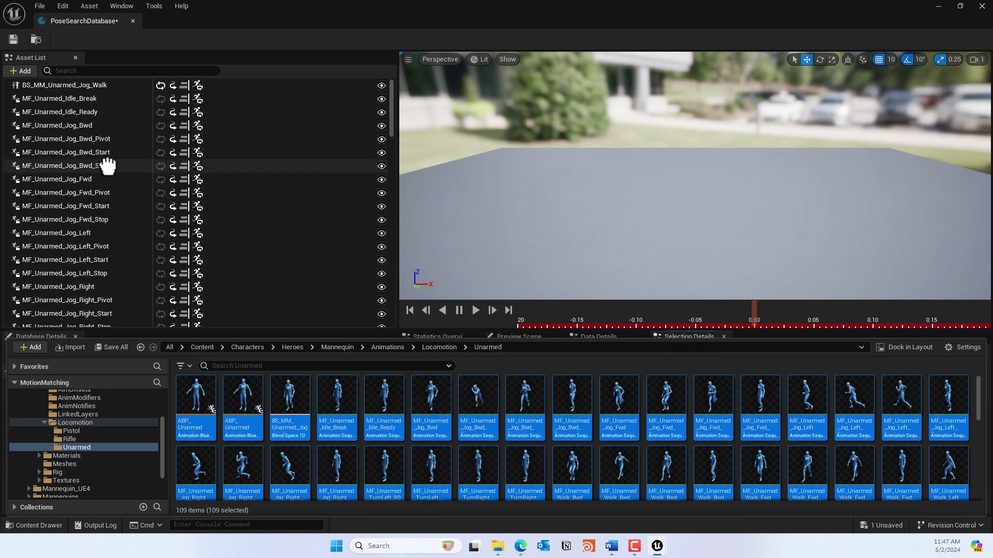
scroll(178, 212, down, 5)
scroll(250, 218, up, 2)
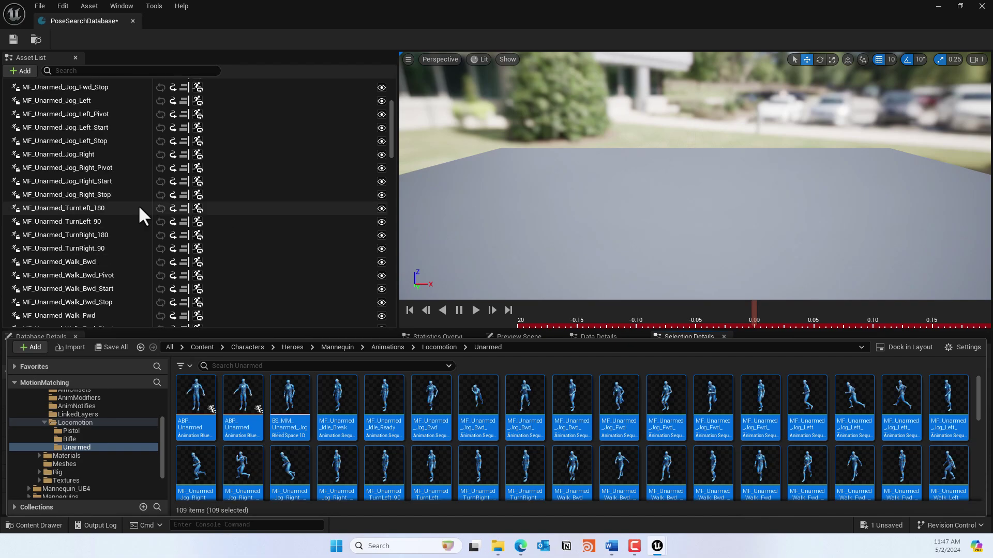
Preview MF_Unarmed_Jog_Right, Jog_Right_Start and TurnLeft_180, then save the database
click(84, 153)
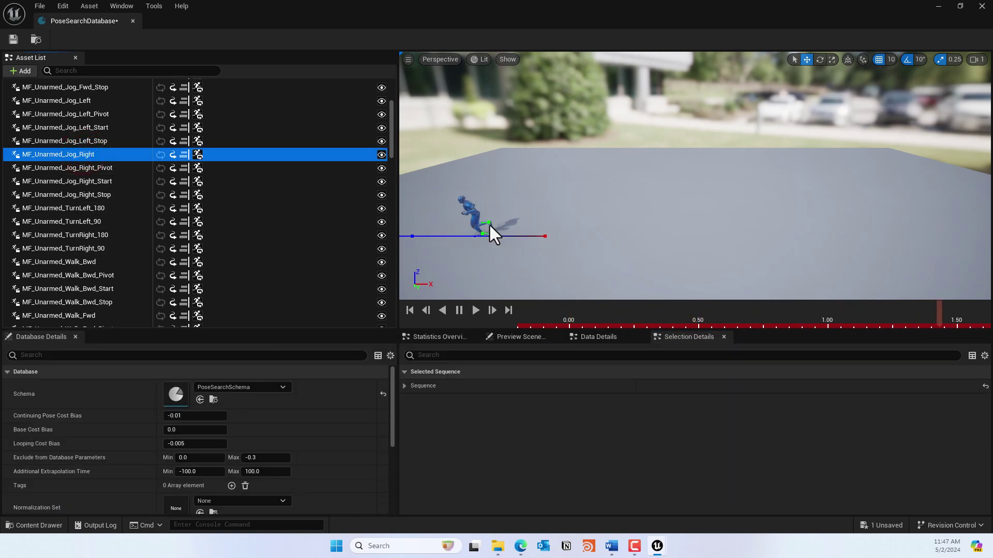
click(86, 181)
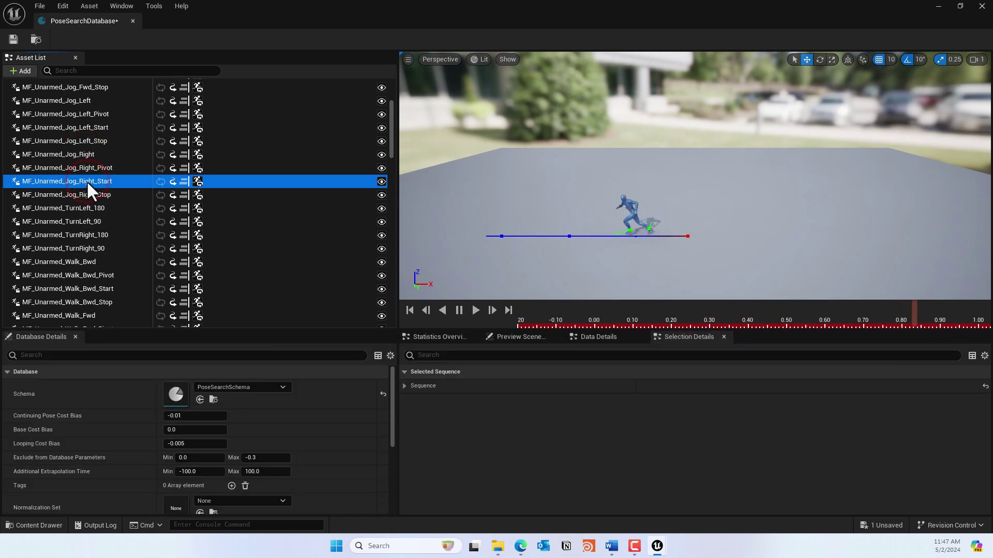
click(94, 207)
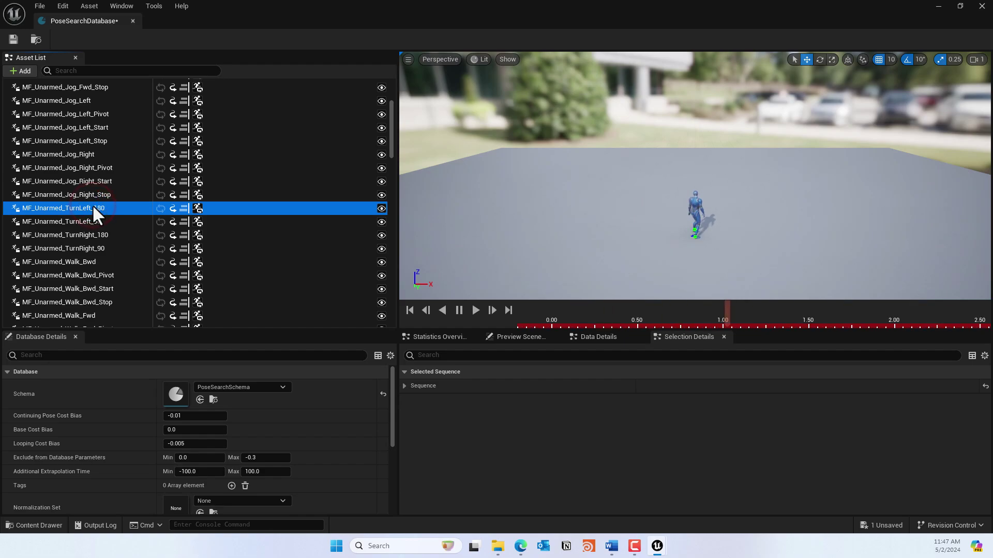
click(88, 152)
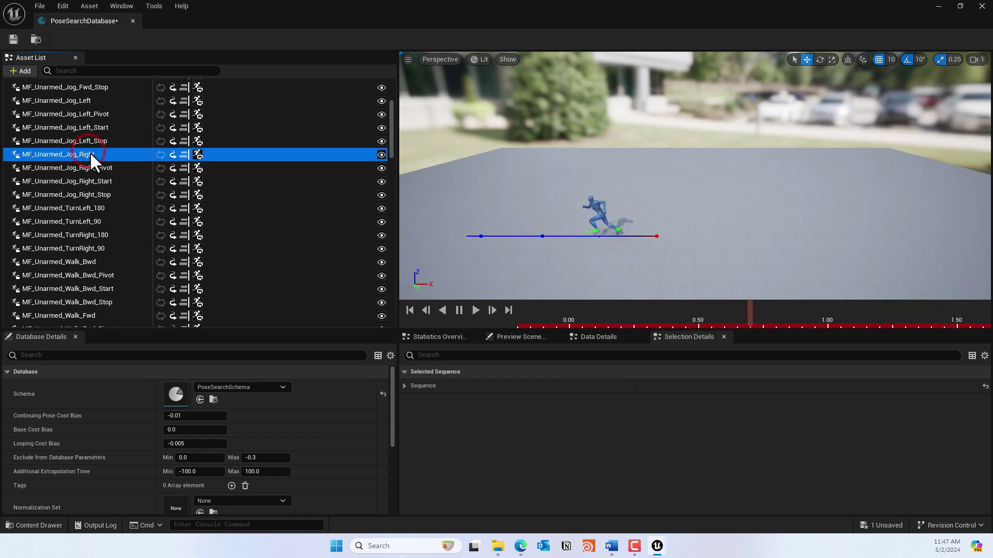
click(83, 209)
key(ctrl+a)
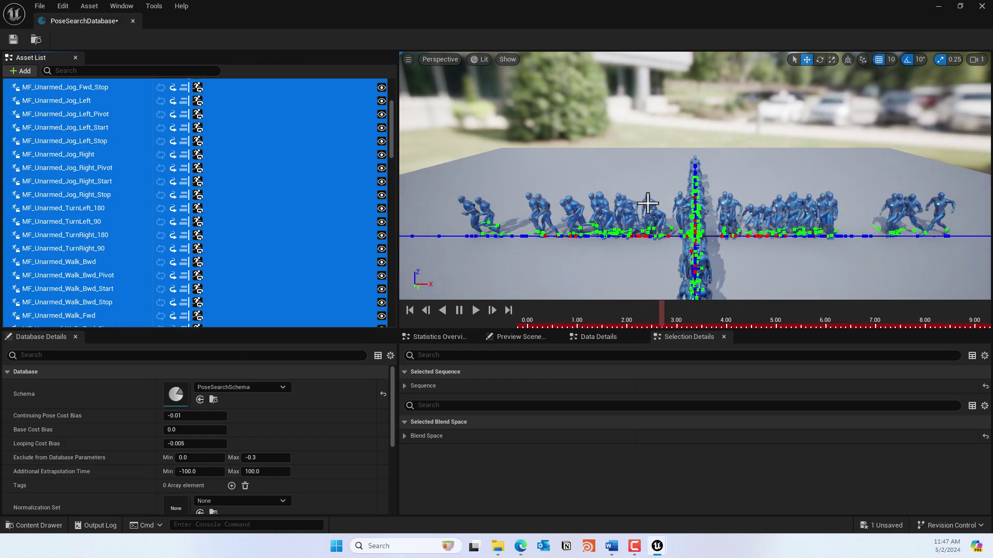
click(108, 182)
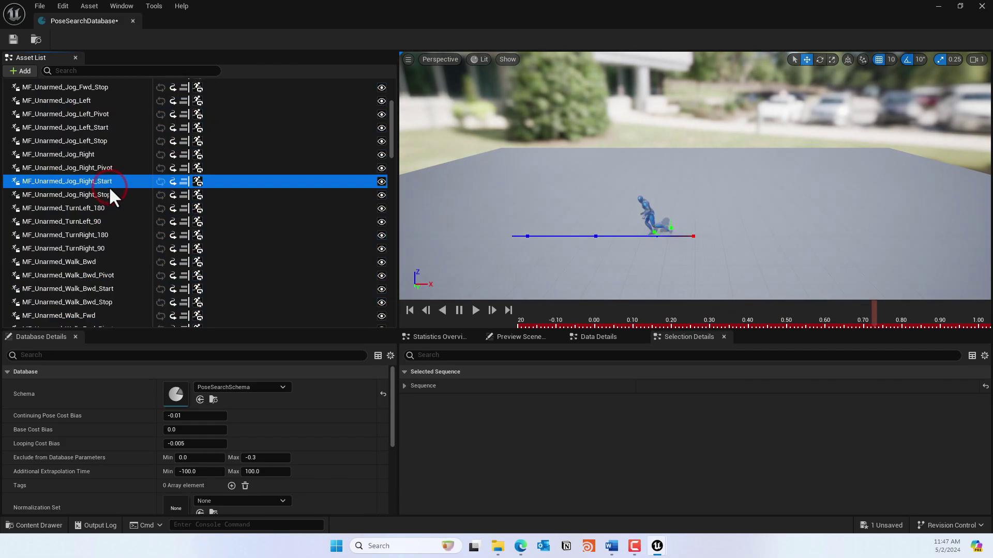
scroll(299, 188, up, 3)
scroll(300, 188, down, 15)
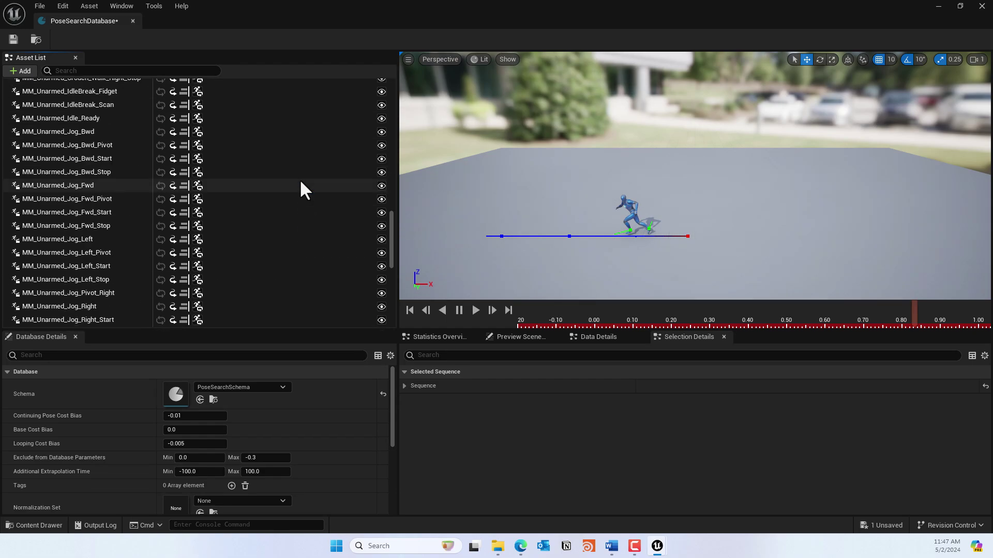
click(19, 40)
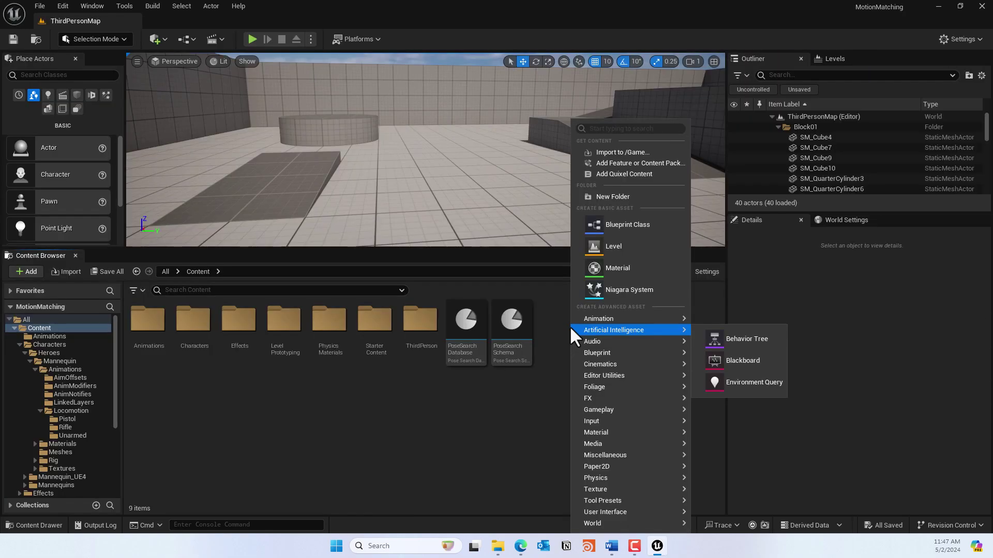
Create a new Animation Blueprint based on the SK_Mannequin skeleton
mouse_move(646, 318)
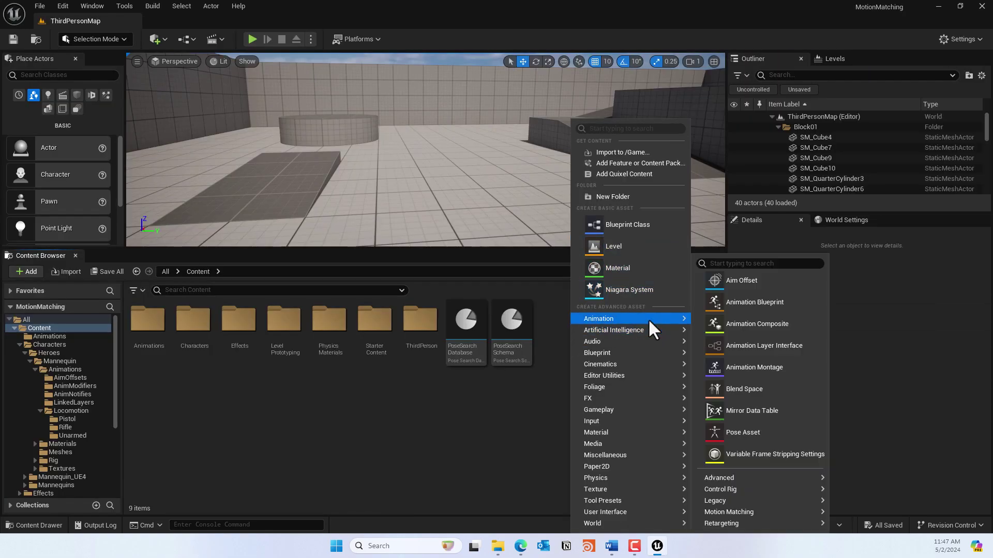
click(754, 303)
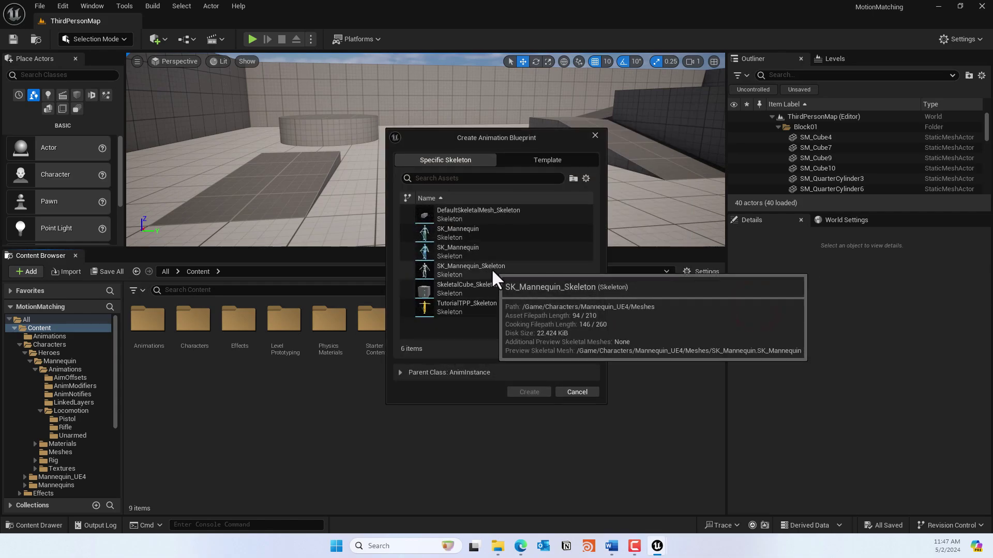
mouse_move(465, 256)
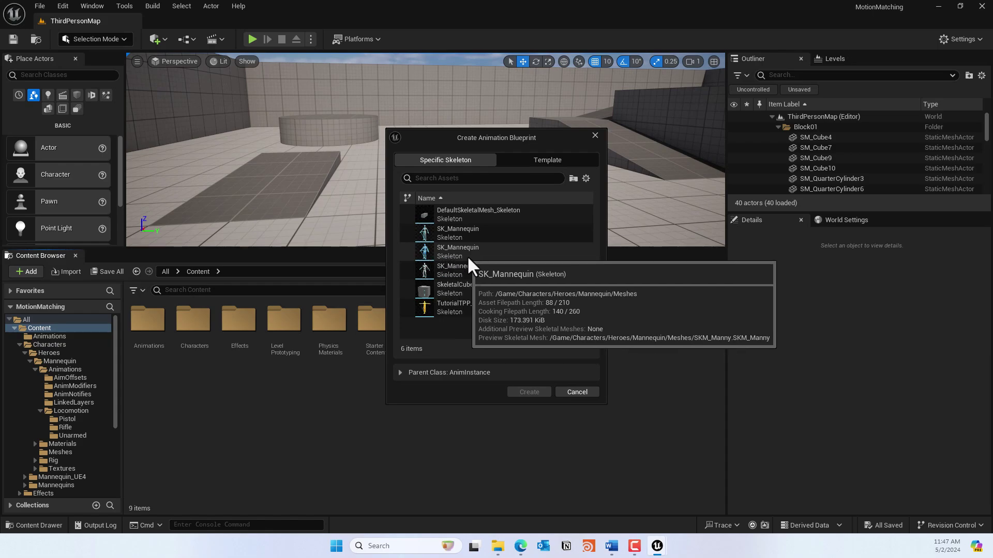
click(439, 251)
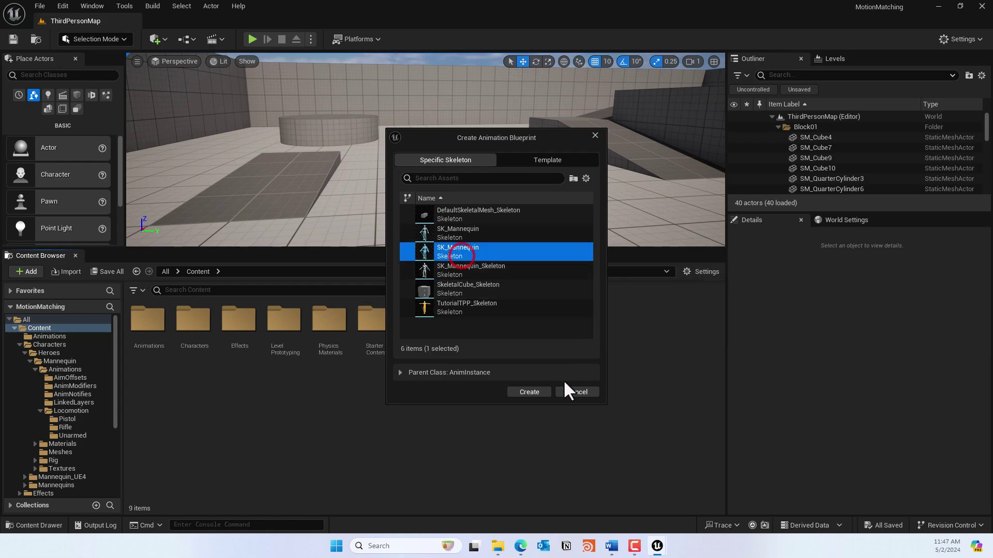
click(543, 392)
Name the new Animation Blueprint 'ABP' and open it
text(ABP)
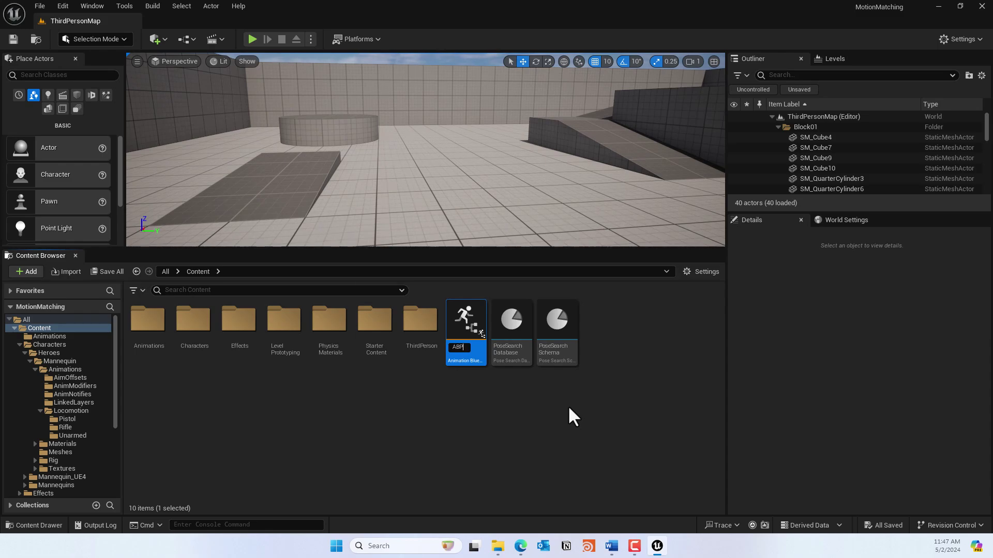
key(Return)
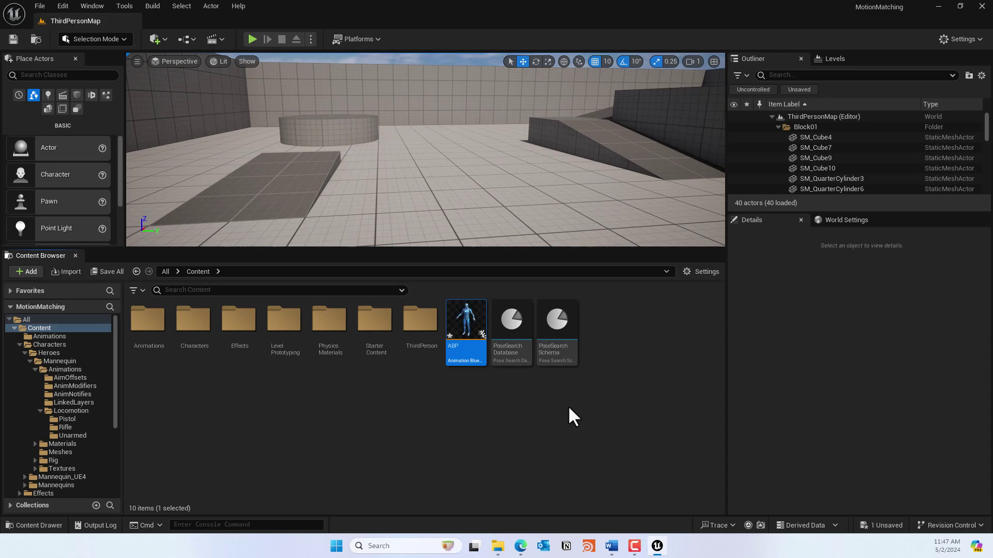
double_click(476, 326)
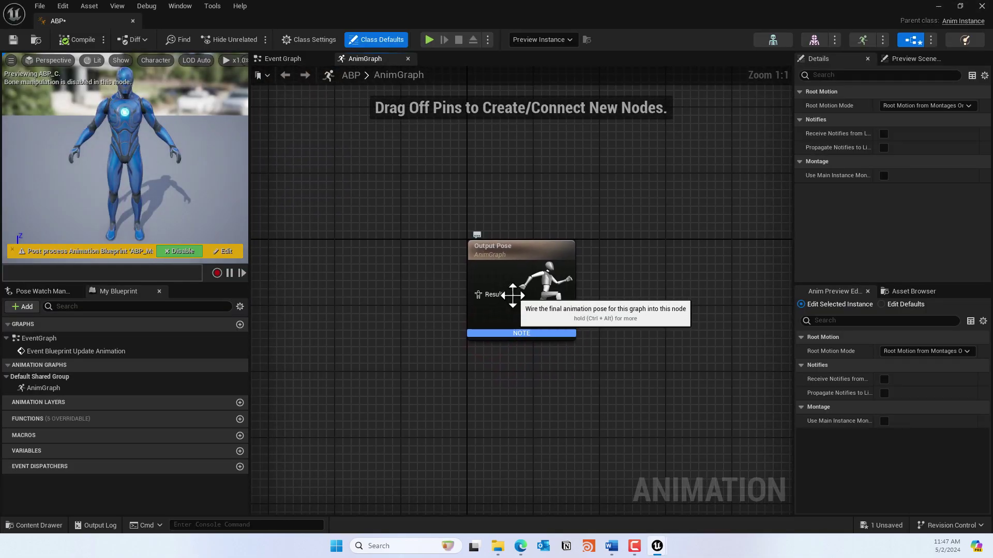
Add a Motion Matching node using the PoseSearchDatabase and arrange it beside Output Pose
right_click(373, 253)
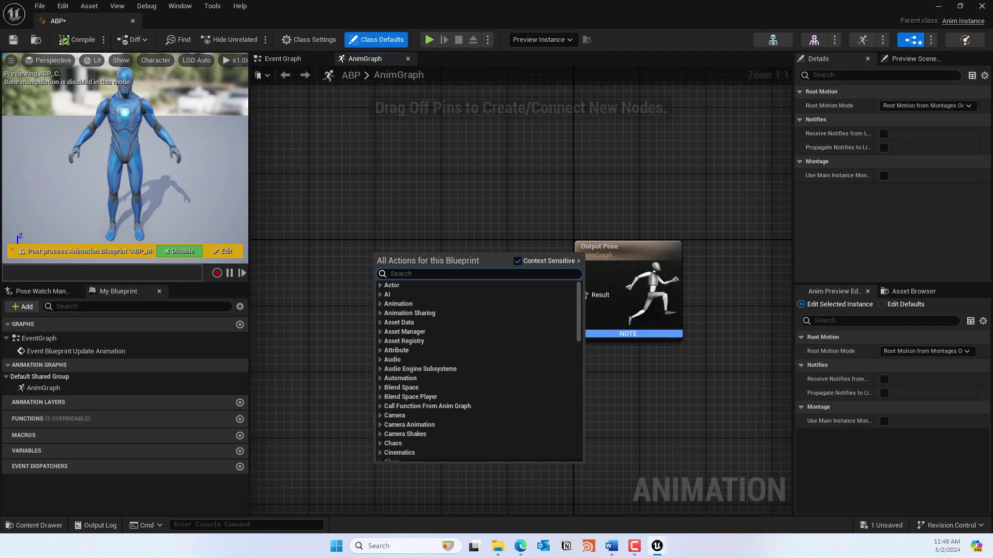
right_click(362, 244)
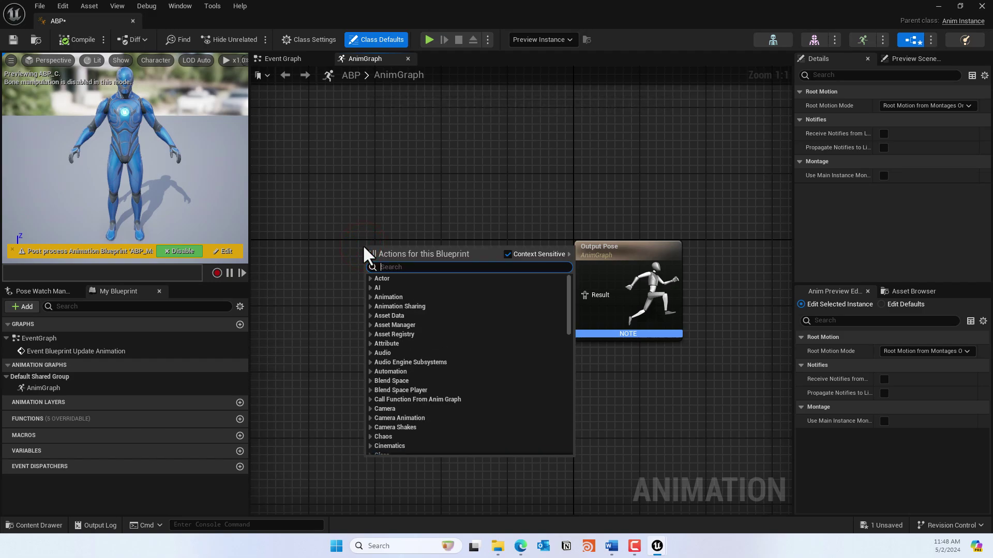
text(mot)
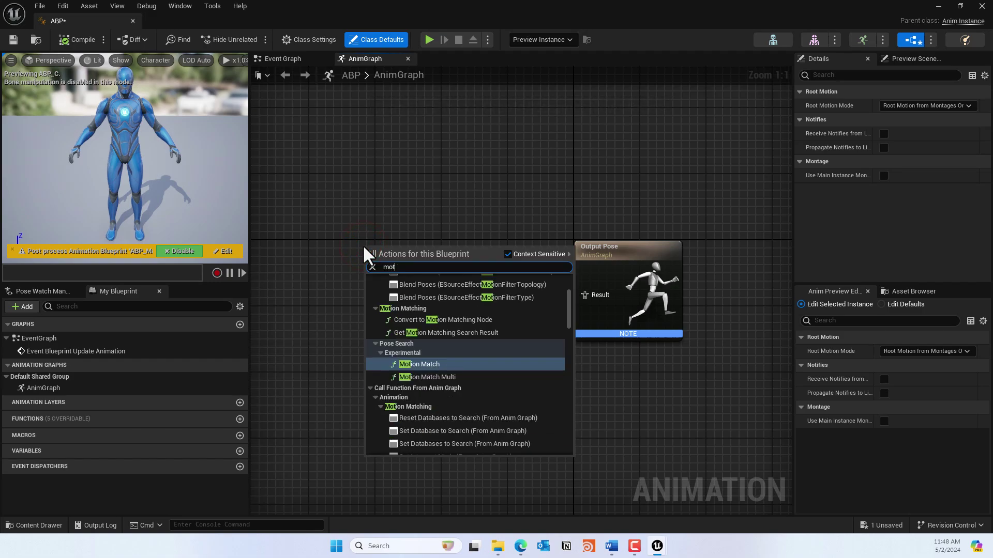
text(ion matching)
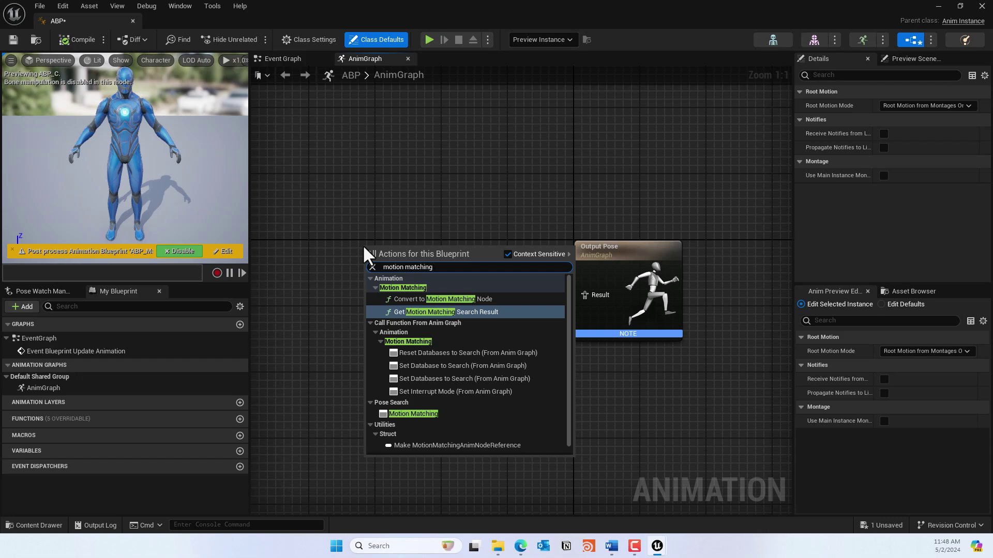
click(403, 414)
click(411, 269)
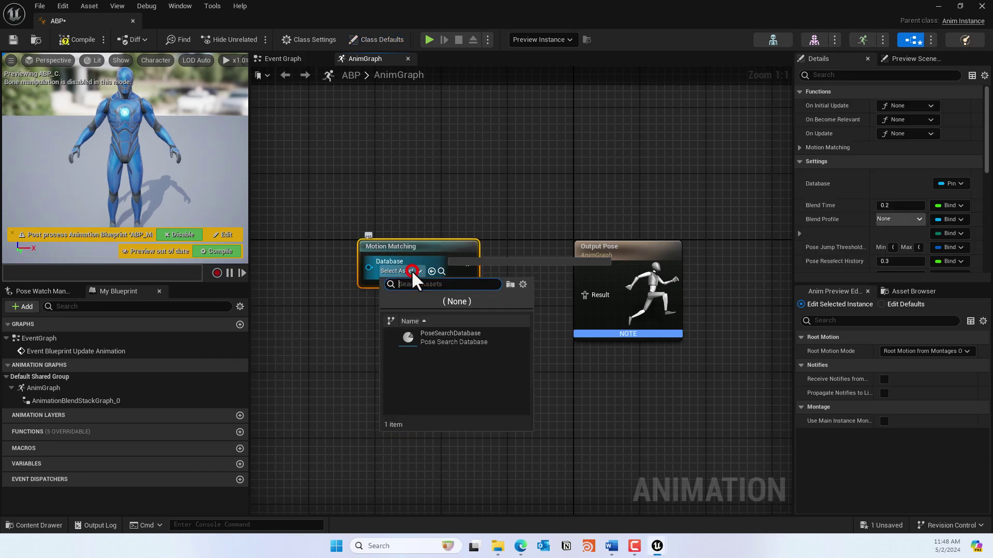
click(432, 337)
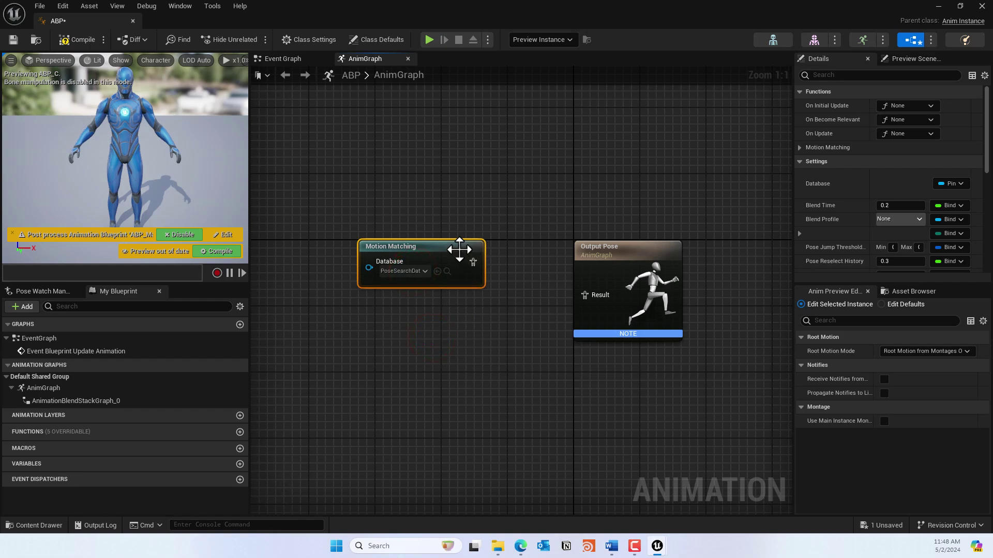
drag(456, 247, 406, 263)
drag(637, 257, 678, 249)
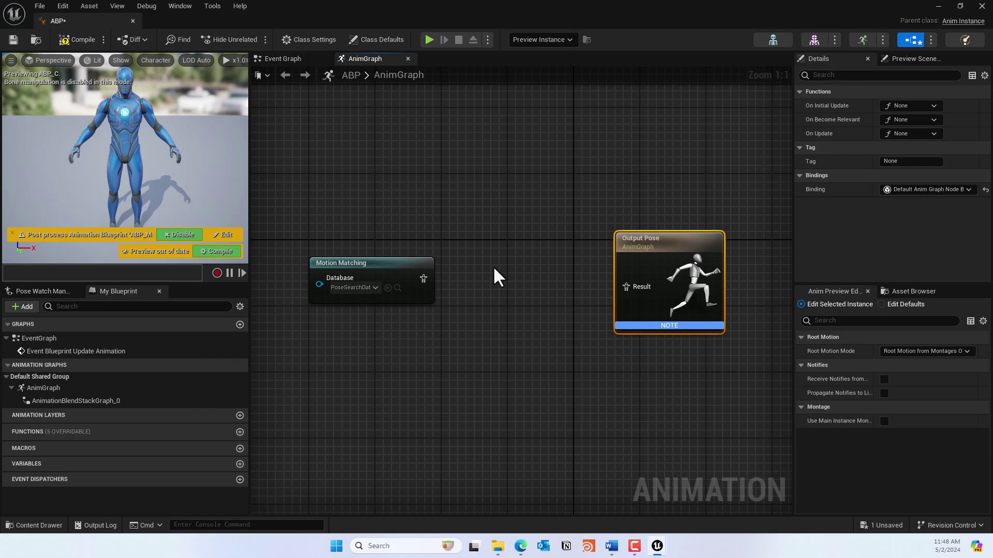
Insert a Pose History node between Motion Matching and Output Pose, then compile and save
right_click(492, 266)
text(pose)
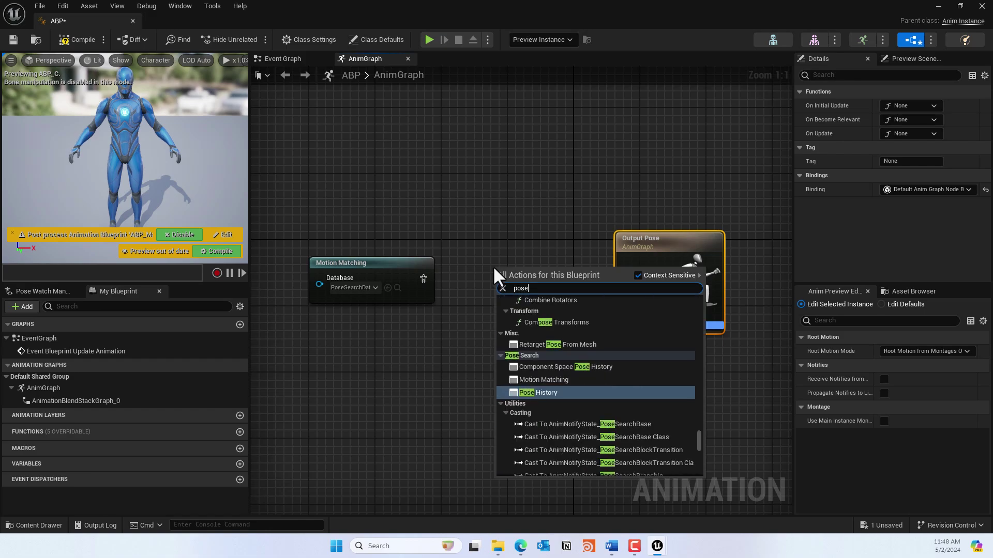
text( hist)
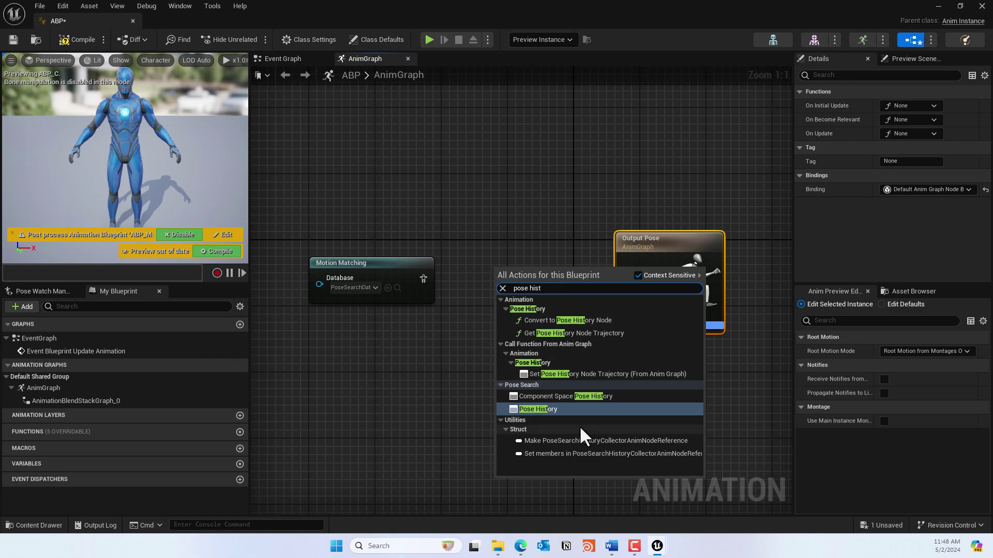
click(552, 409)
drag(424, 280, 502, 304)
drag(556, 288, 635, 294)
drag(517, 268, 519, 238)
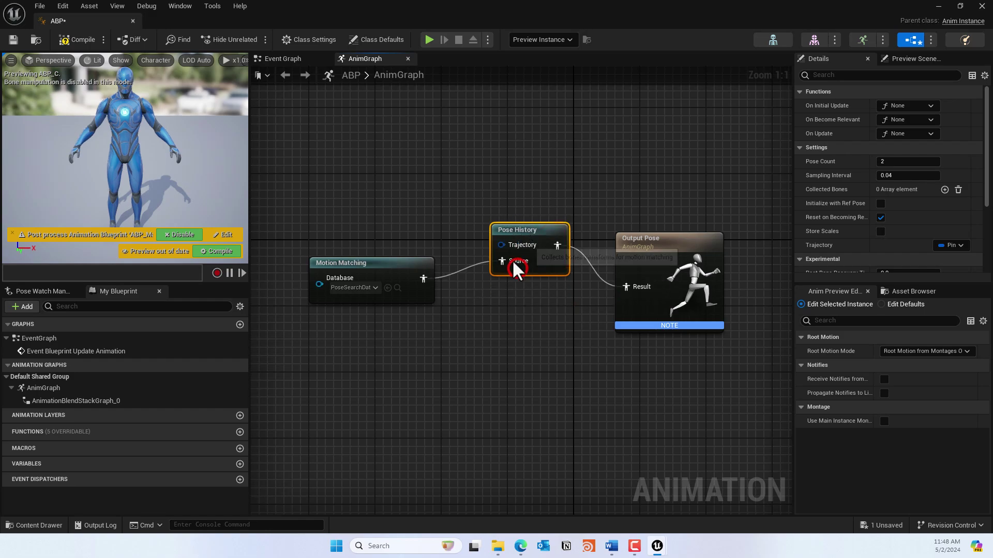
right_click(514, 245)
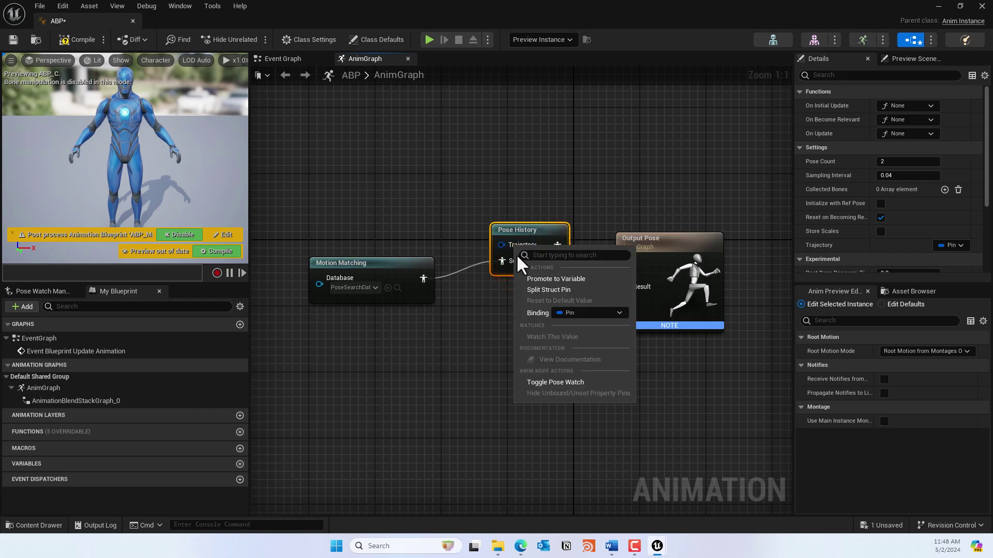
click(441, 163)
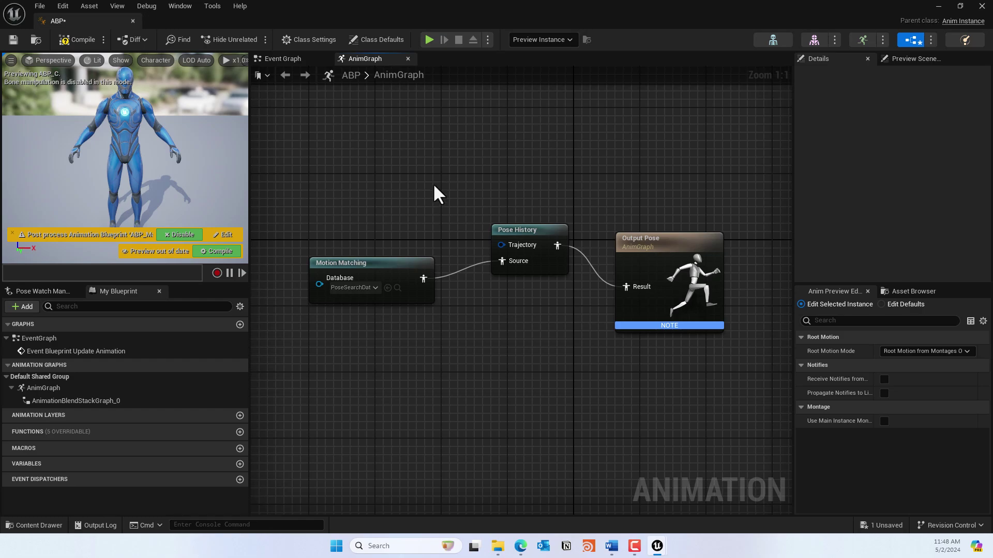
click(75, 41)
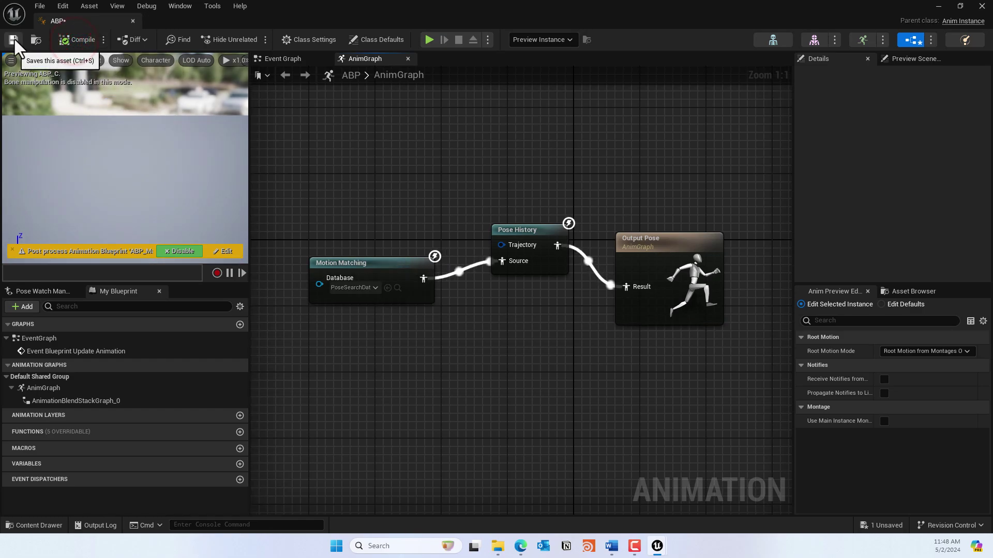
click(13, 37)
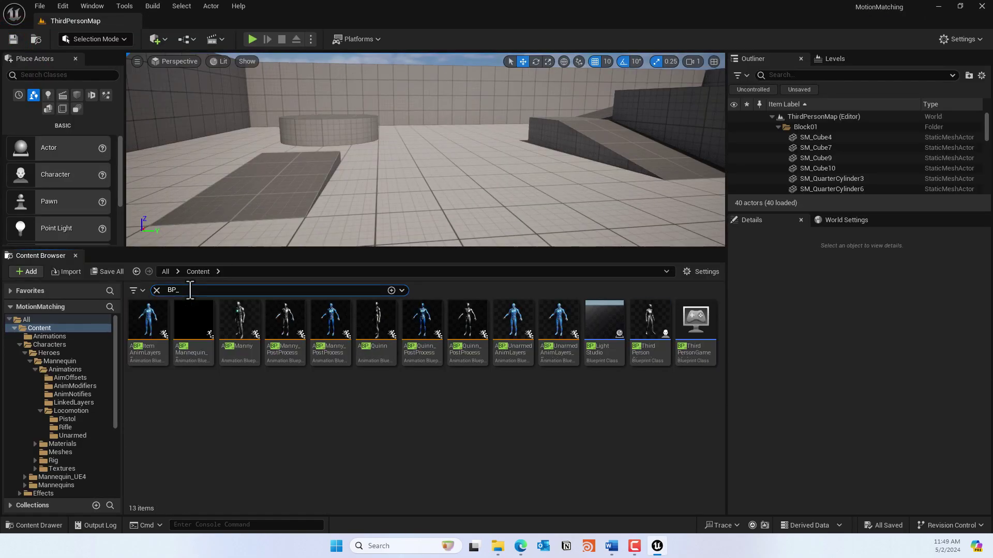
Set BP_ThirdPersonCharacter's Skeletal Mesh to SKM_Quinn and Anim Class to ABP, then compile and save
text(h)
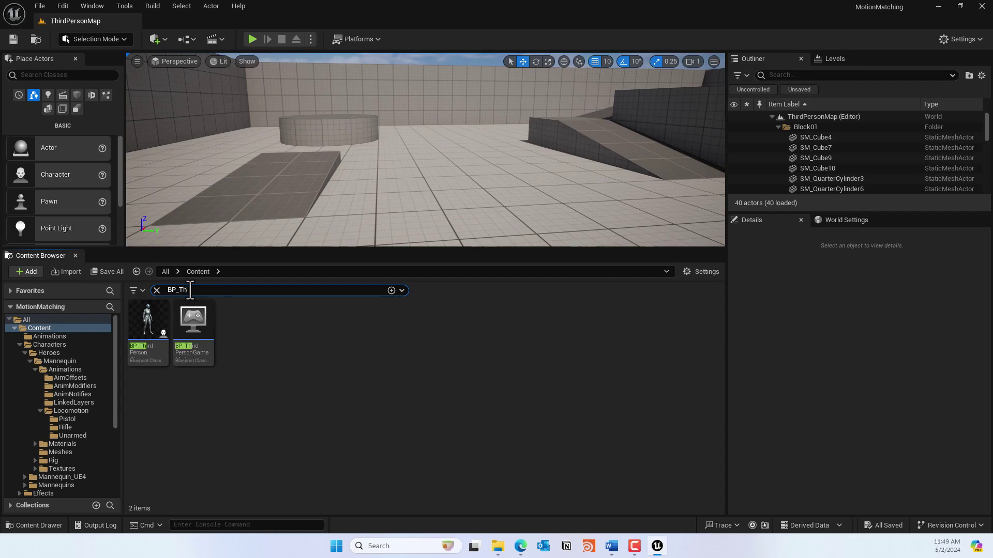
double_click(143, 322)
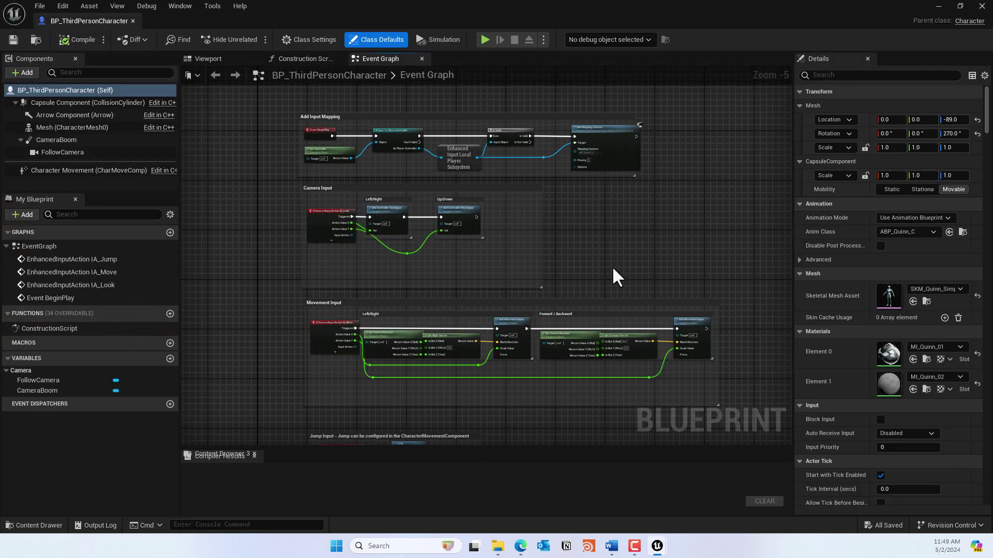
right_drag(605, 269, 608, 258)
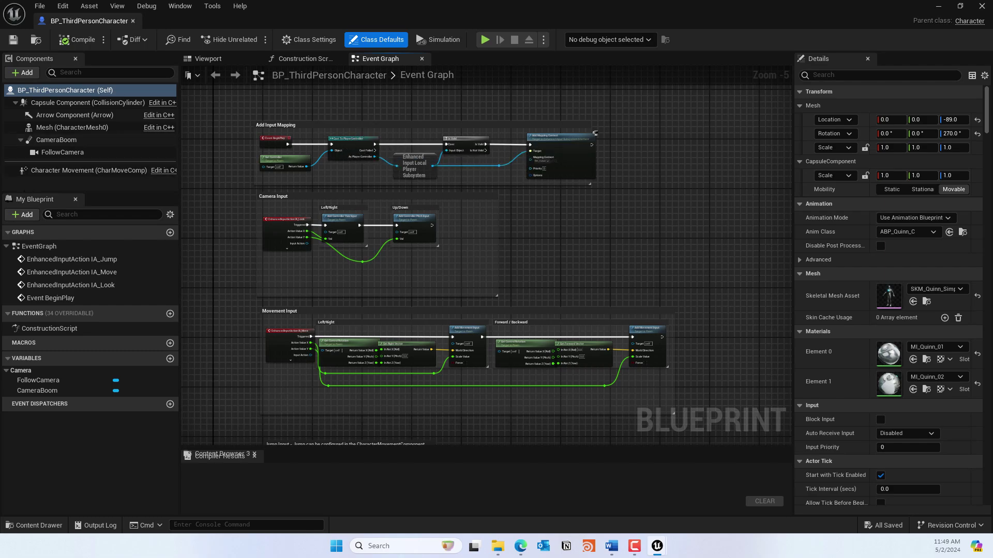
click(940, 290)
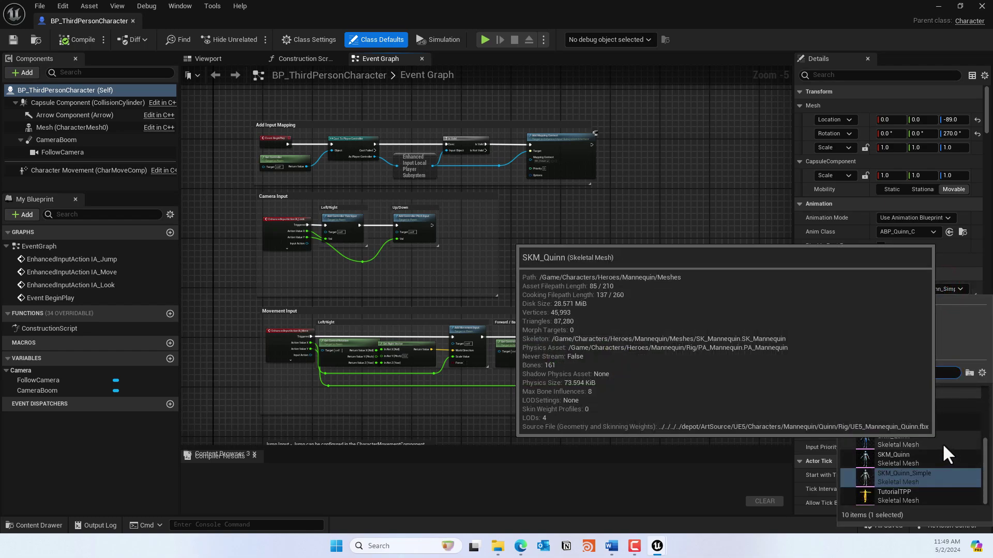
scroll(951, 445, up, 3)
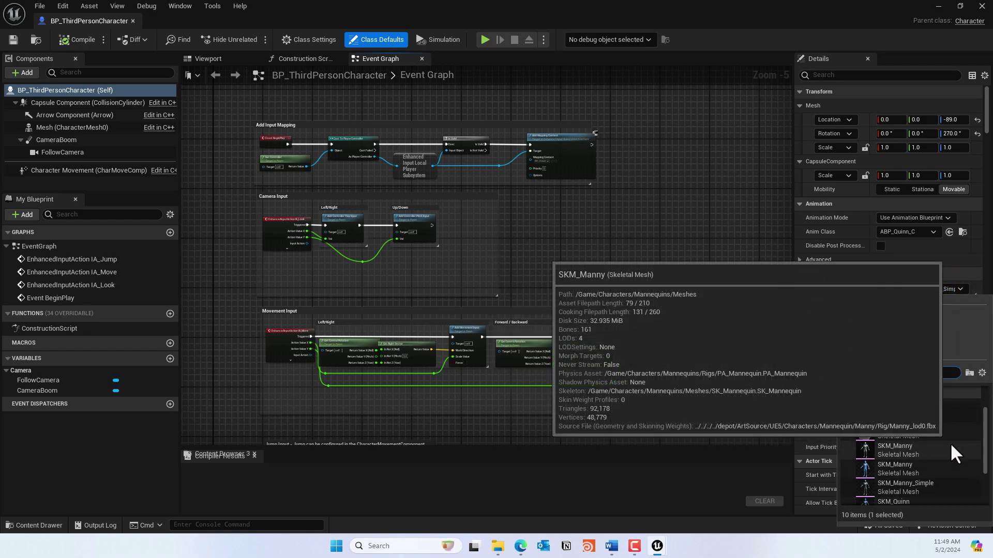
scroll(950, 443, down, 3)
click(923, 470)
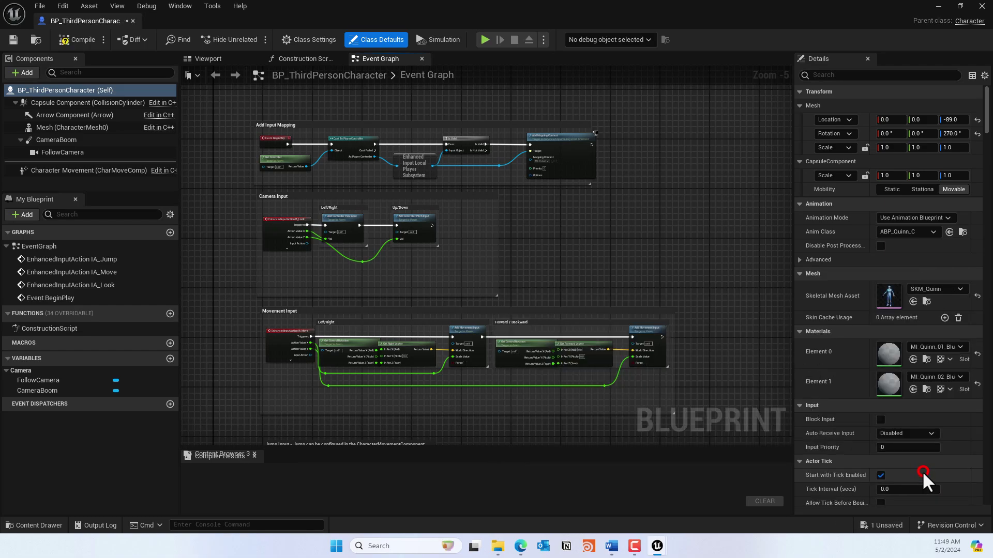
click(909, 231)
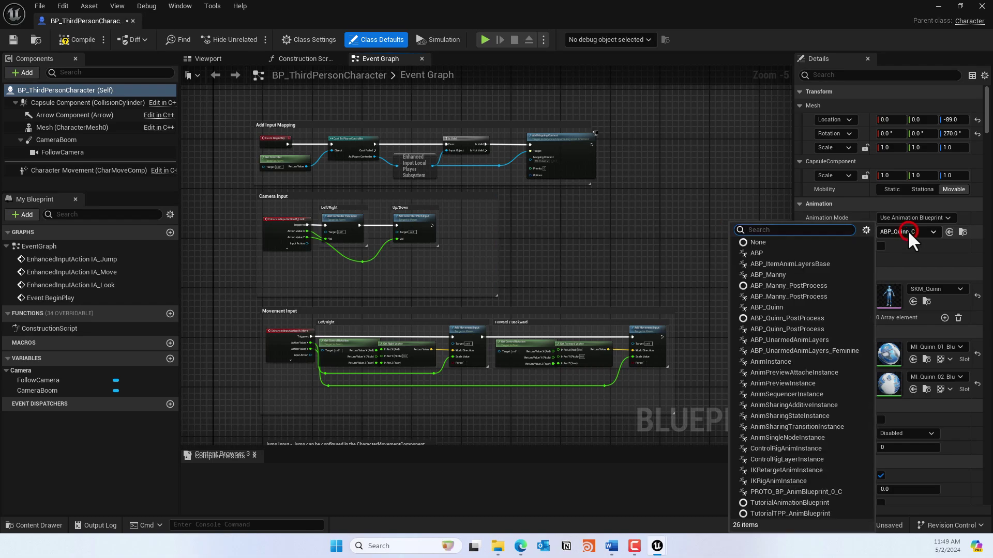
click(758, 253)
click(67, 36)
click(16, 39)
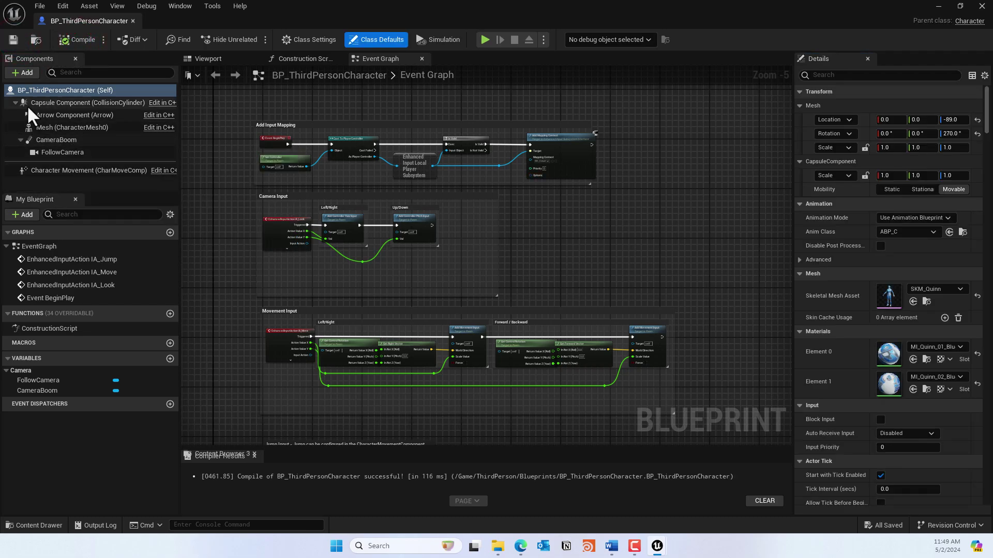
Add a CharacterTrajectory component to the character, recompile, save and close the editor
click(21, 75)
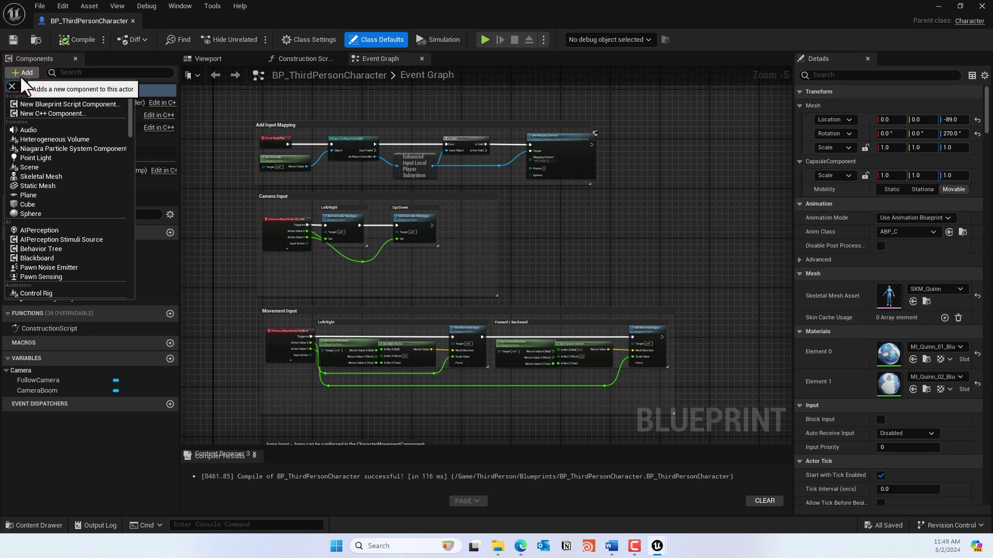
text(chara)
click(60, 105)
click(547, 244)
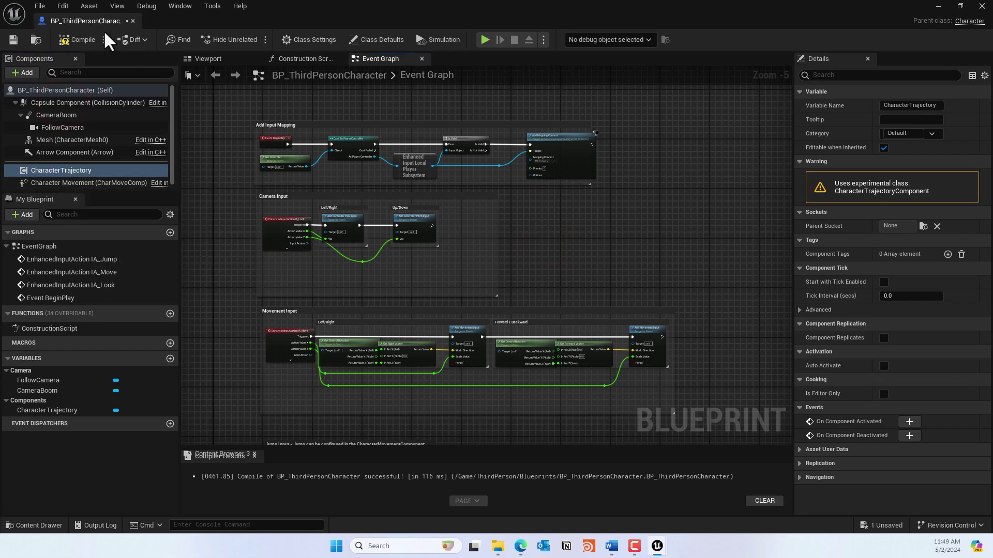
click(82, 37)
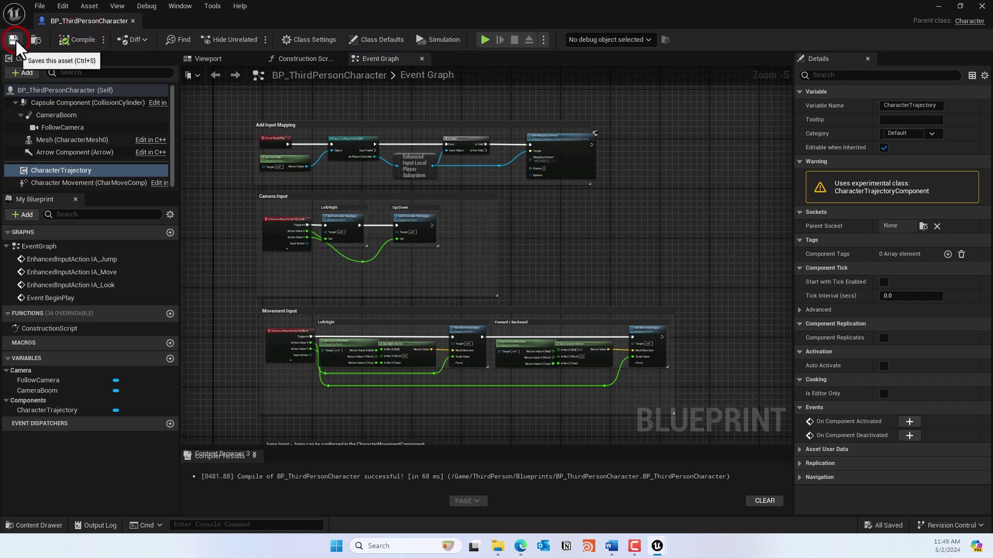
click(14, 40)
click(132, 21)
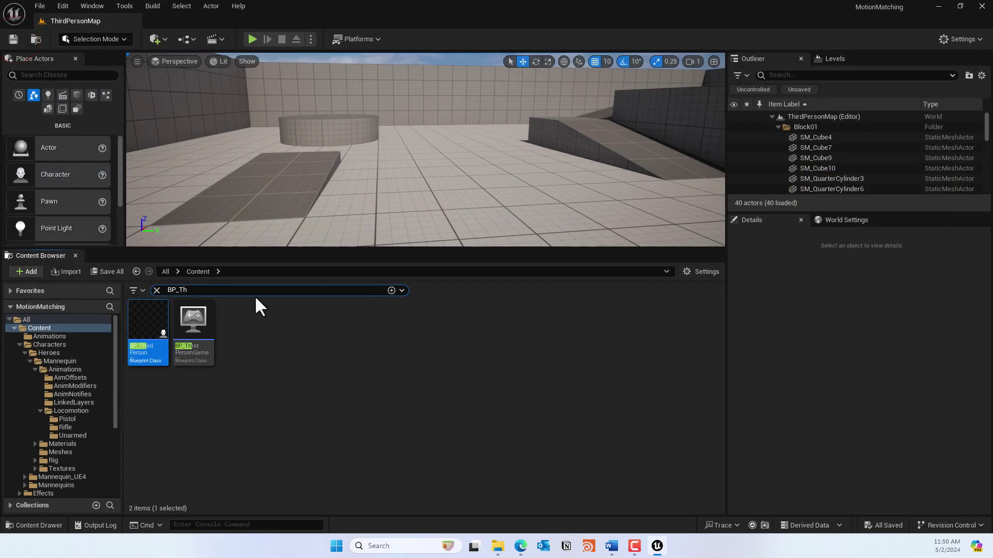
Open ABP's Event Graph and place an Event Blueprint Begin Play node
click(212, 290)
key(BackSpace)
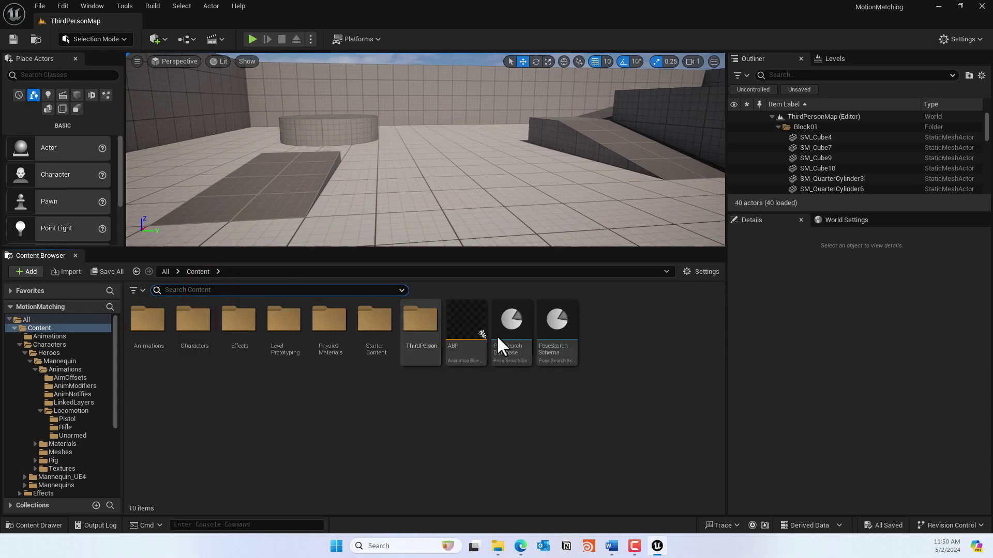
double_click(471, 338)
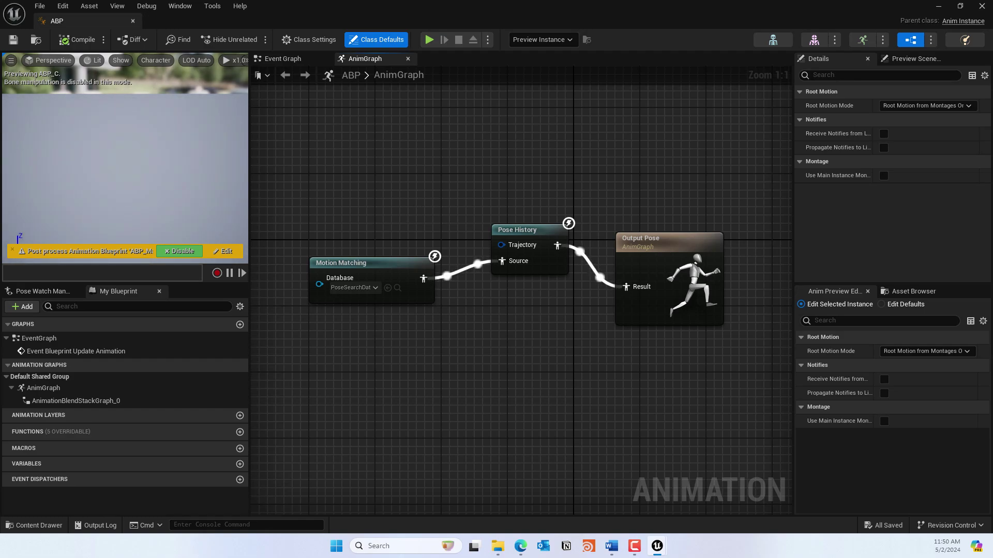
click(283, 58)
right_click(356, 176)
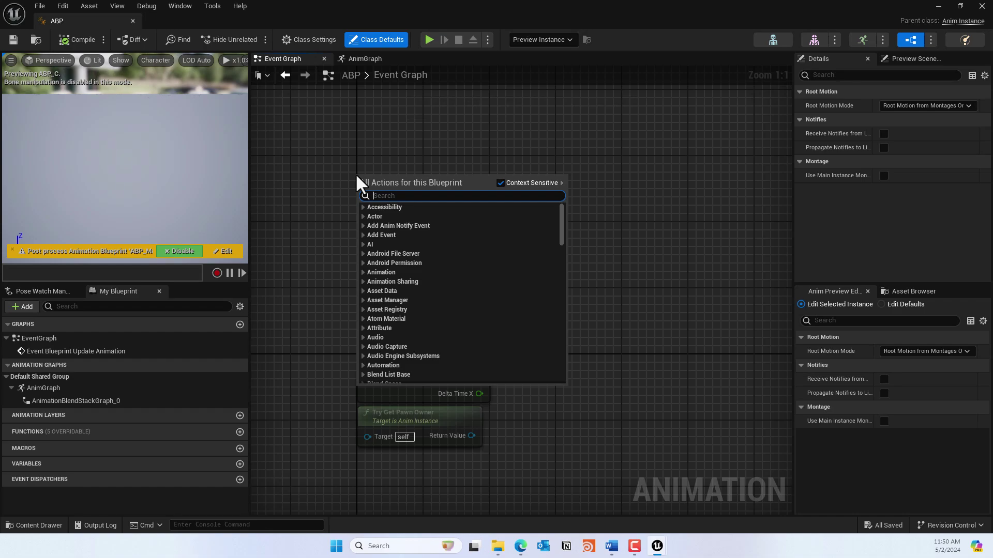
text(event be)
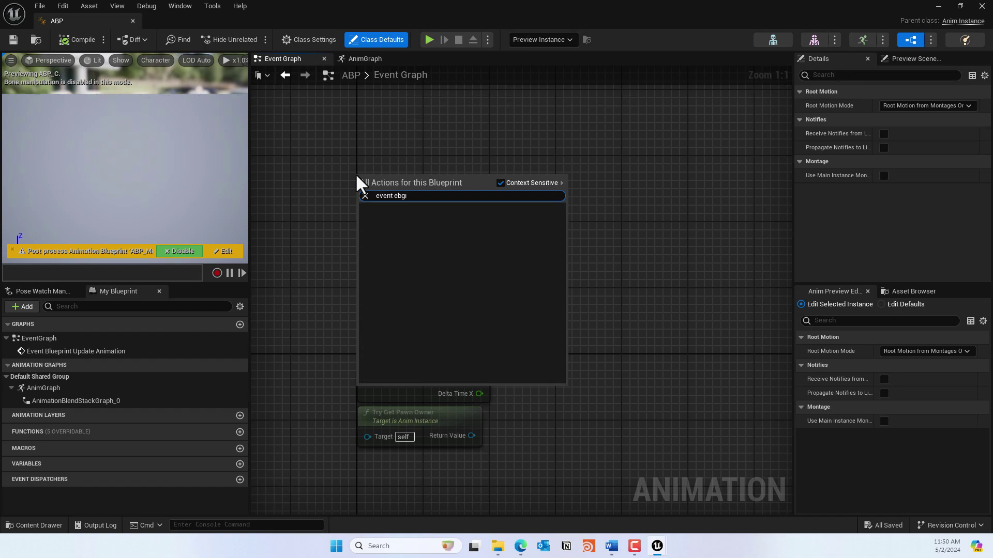
text(g)
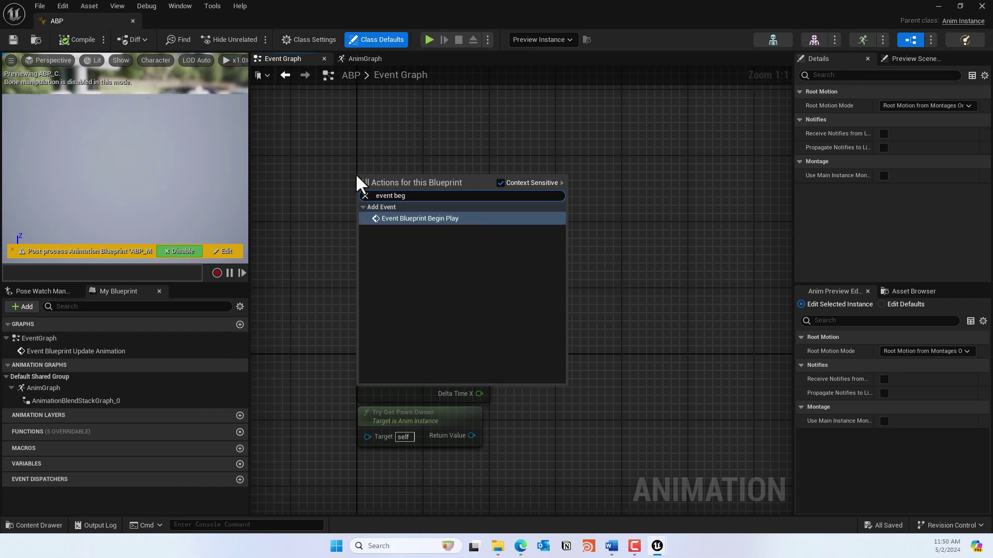
key(Return)
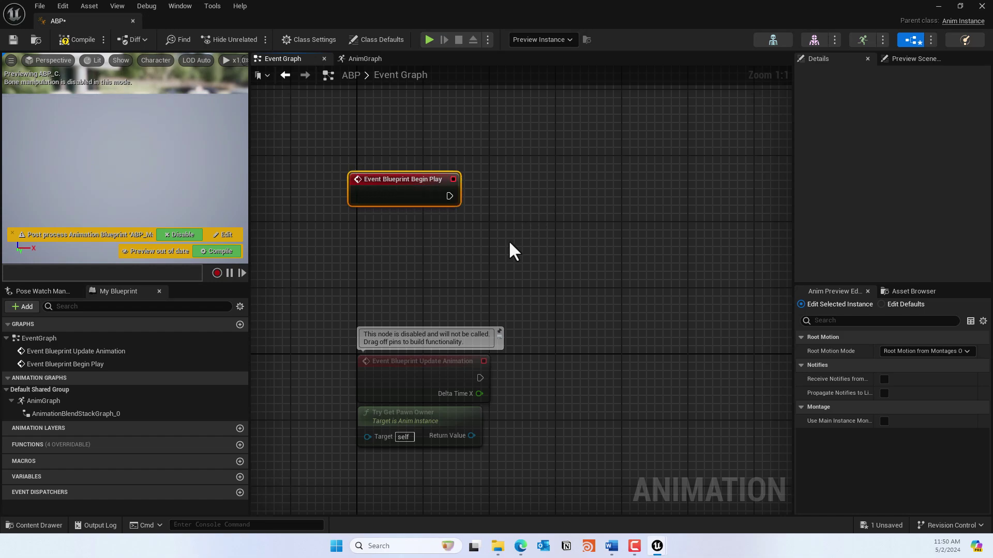
Add a Cast To BP_ThirdPersonCharacter node fed by Try Get Pawn Owner
drag(423, 408, 560, 203)
text(ca)
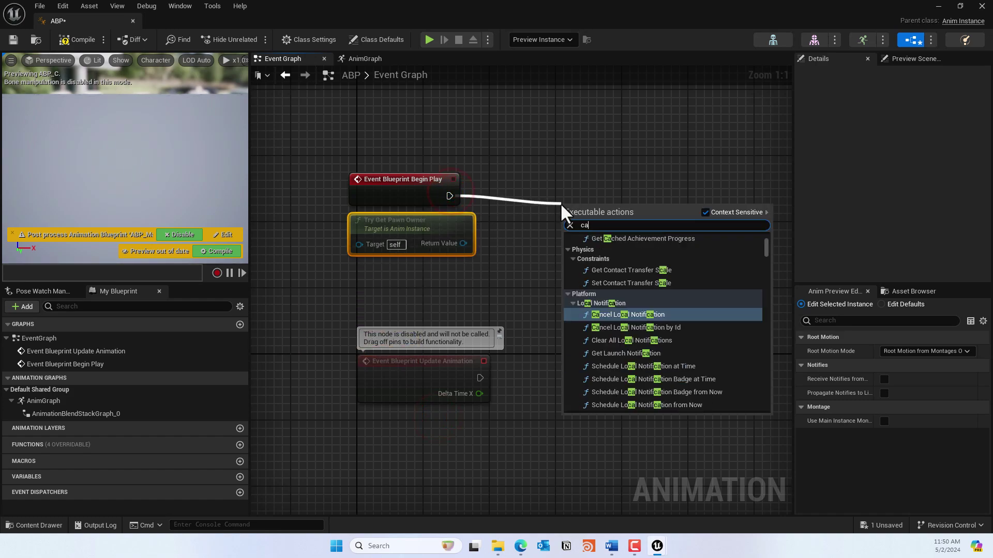
text(st to th)
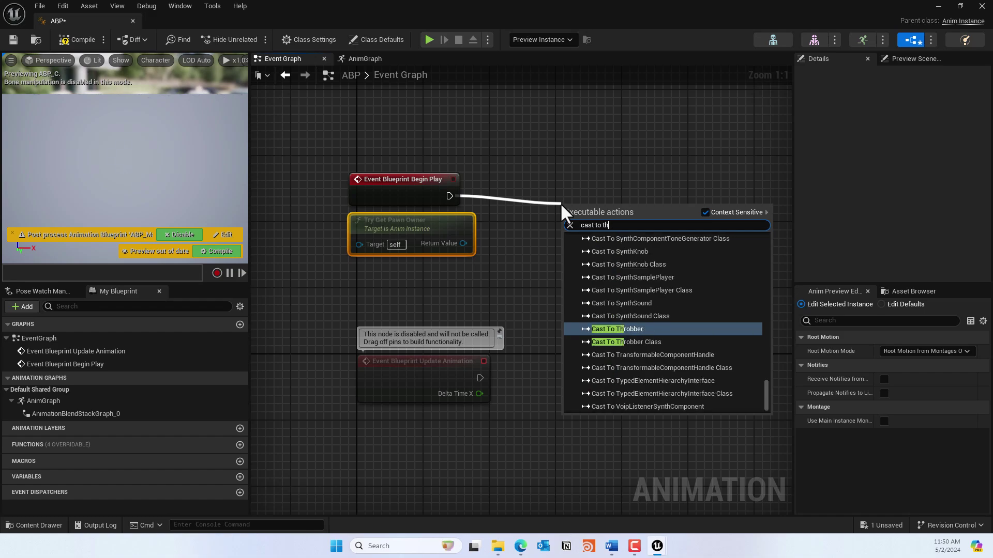
key(BackSpace)
key(BackSpace)
text(bp)
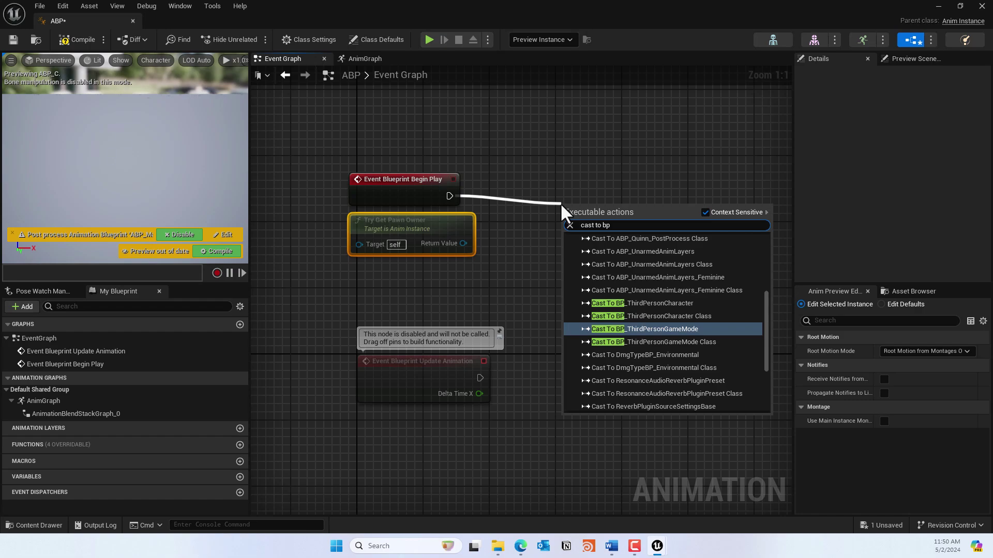
key(Up)
key(Up)
key(Return)
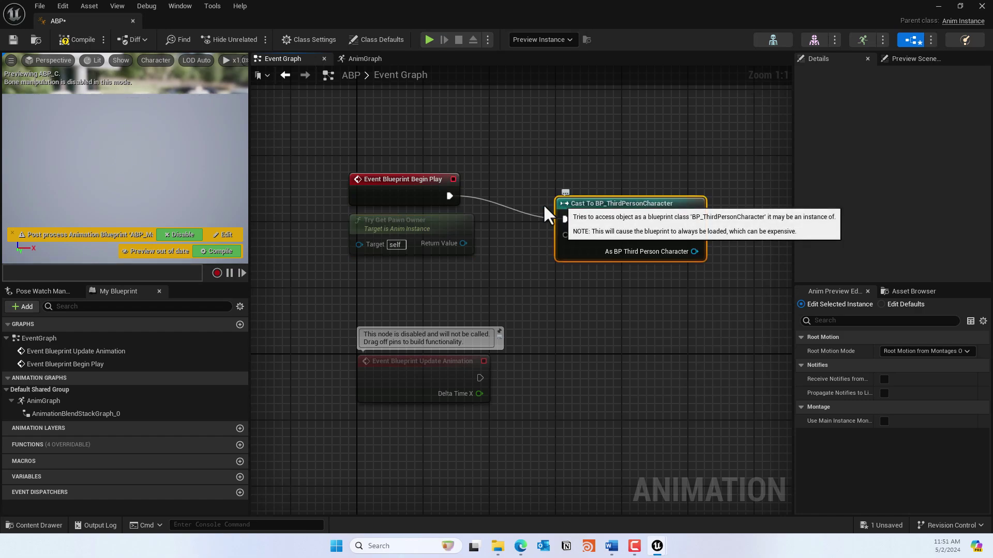
drag(463, 243, 566, 235)
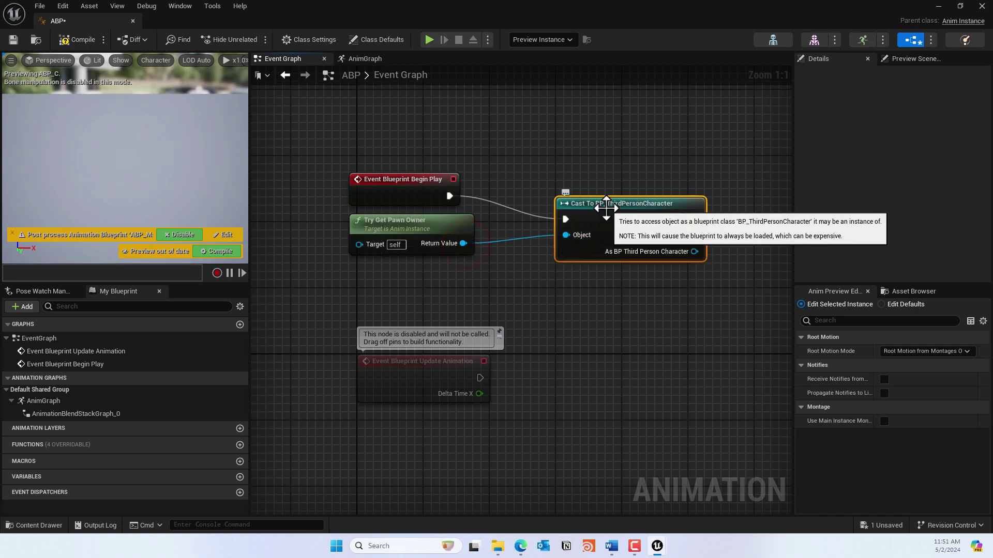
drag(605, 203, 572, 170)
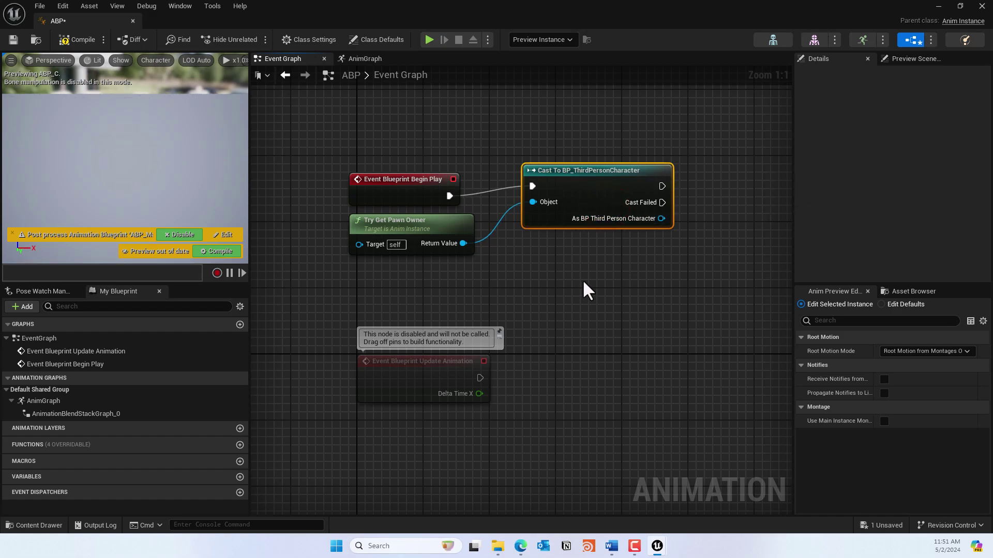
Promote the cast result to an As BP Third Person Character variable with a SET node
right_click(637, 221)
click(674, 259)
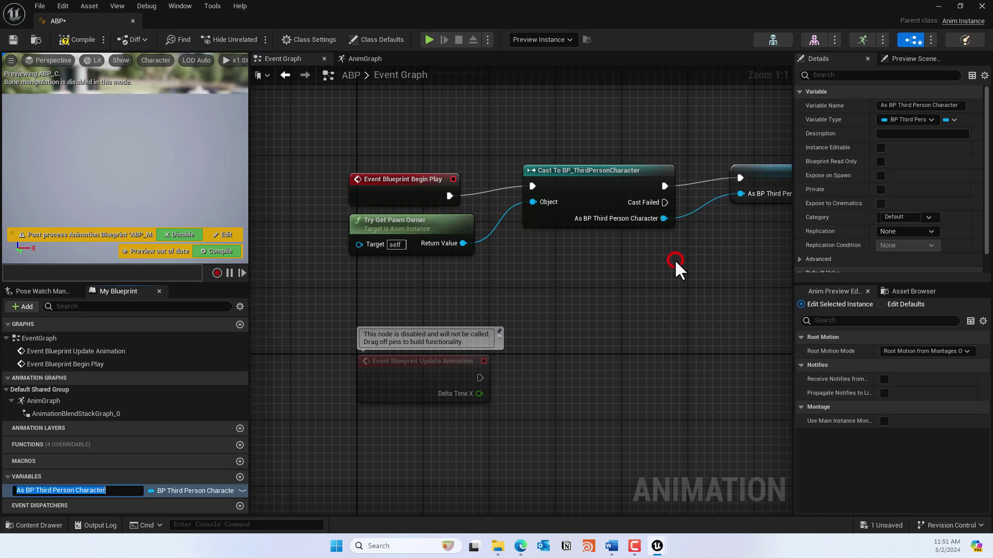
right_drag(681, 276, 628, 273)
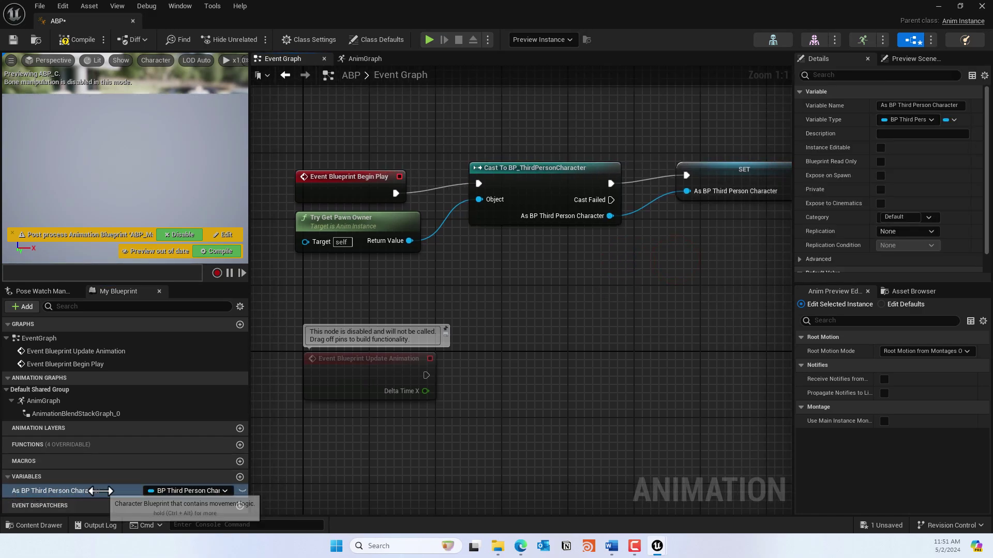
scroll(254, 111, down, 1)
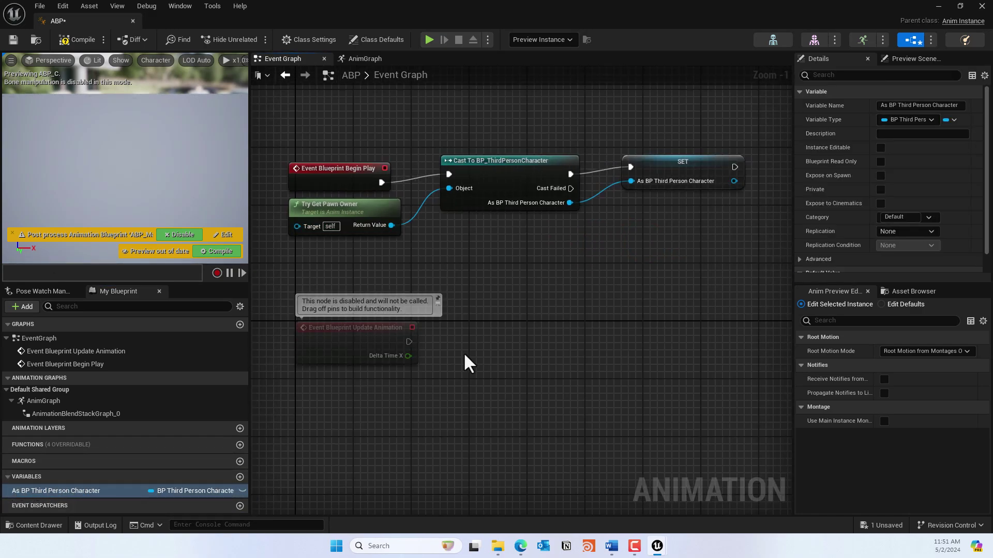
click(352, 329)
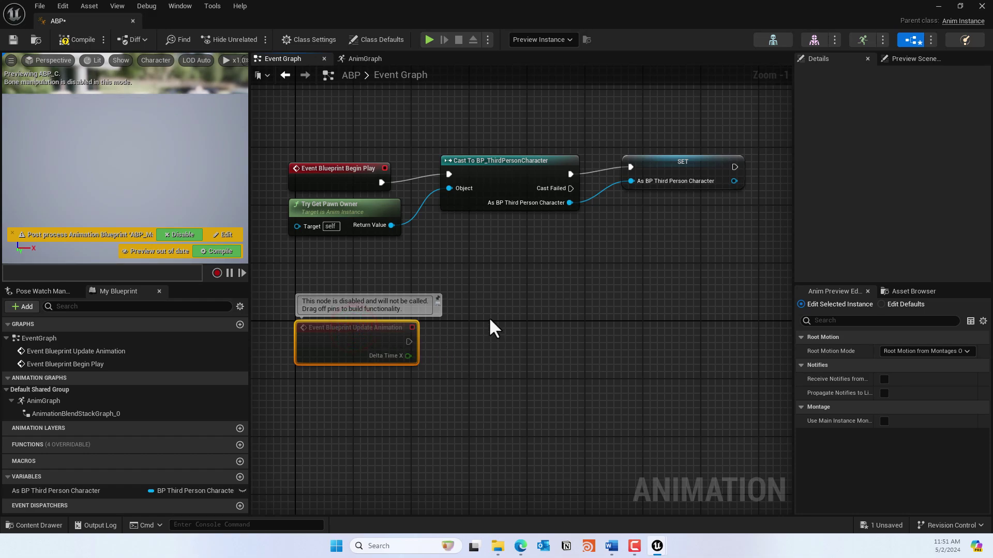
Add an As BP Third Person Character getter and delete the mistaken Is Valid node
drag(408, 342, 507, 318)
text(is valid)
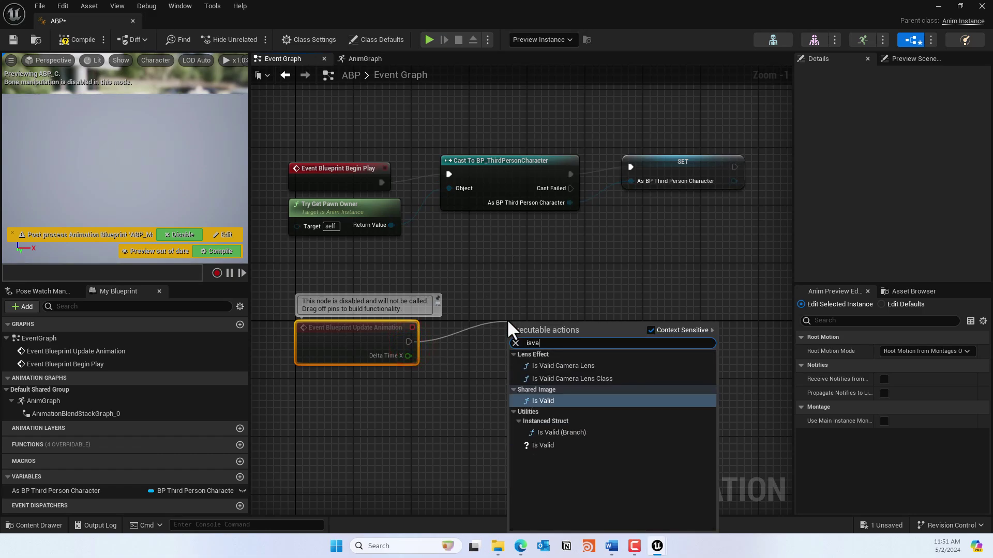
key(Return)
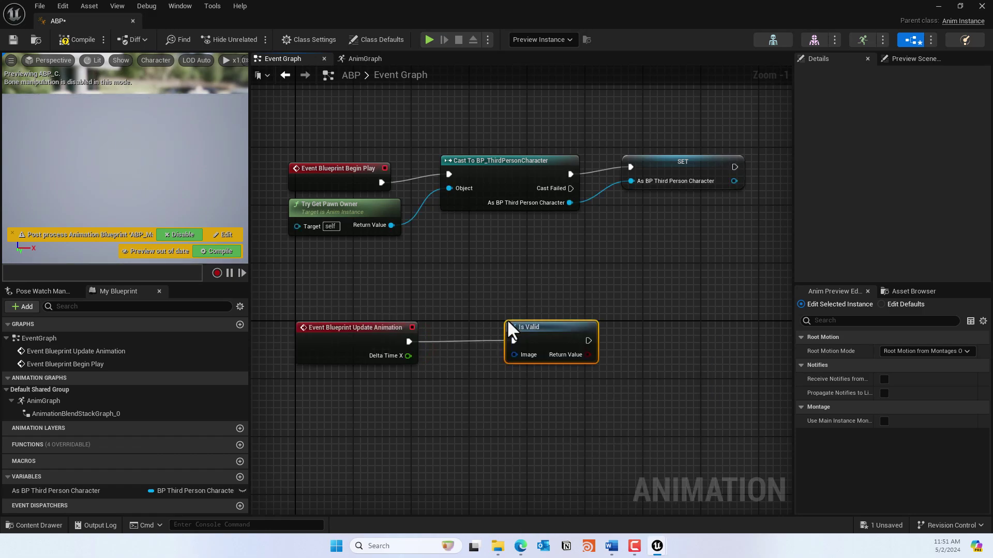
drag(69, 492, 341, 425)
click(371, 443)
drag(431, 424, 453, 386)
click(516, 409)
click(549, 332)
key(Delete)
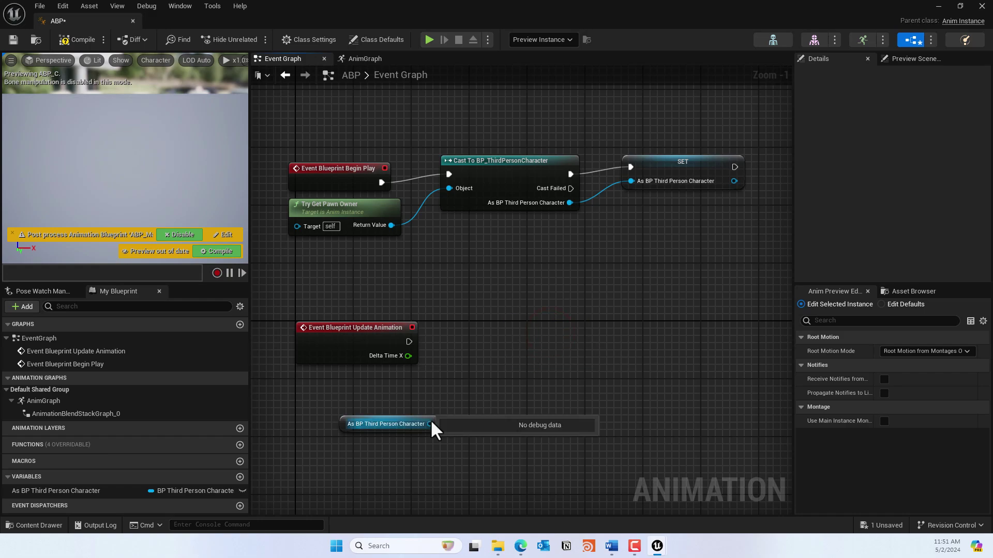
Add the object Is Valid macro on the character and run it from Update Animation
drag(431, 424, 513, 342)
text(is valid)
key(Down)
key(Return)
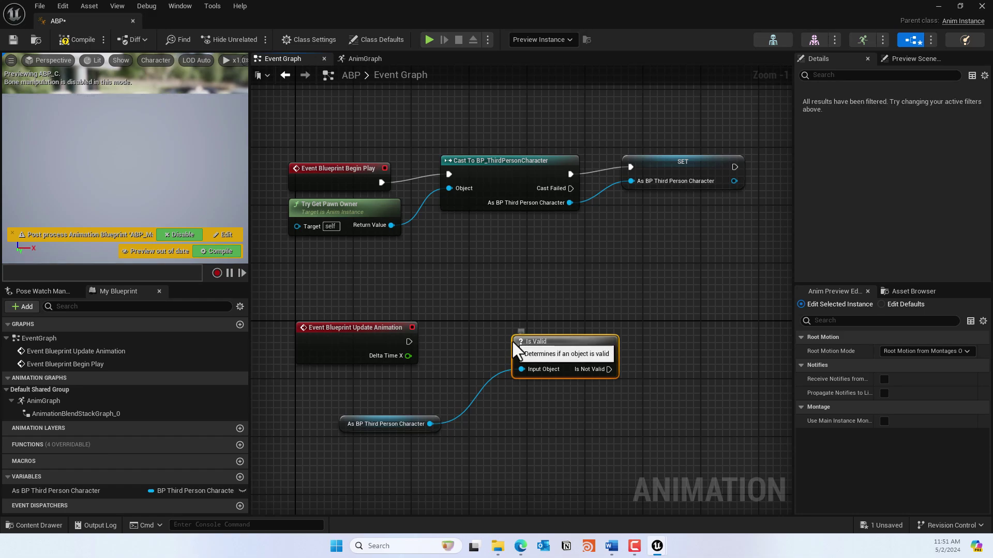
drag(536, 338, 521, 331)
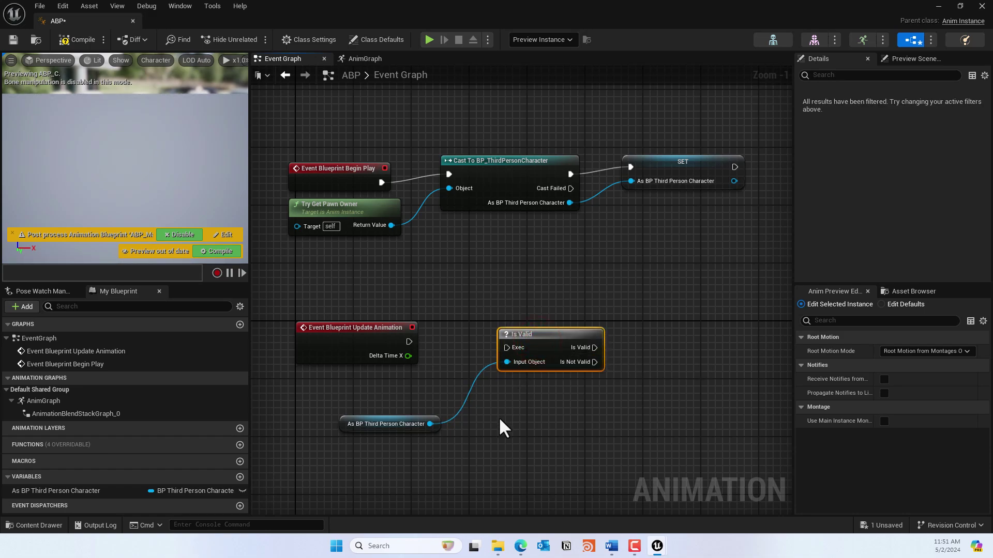
drag(408, 342, 507, 347)
Get the character's Character Trajectory, promote it to a variable, and set it after Is Valid
drag(431, 424, 528, 423)
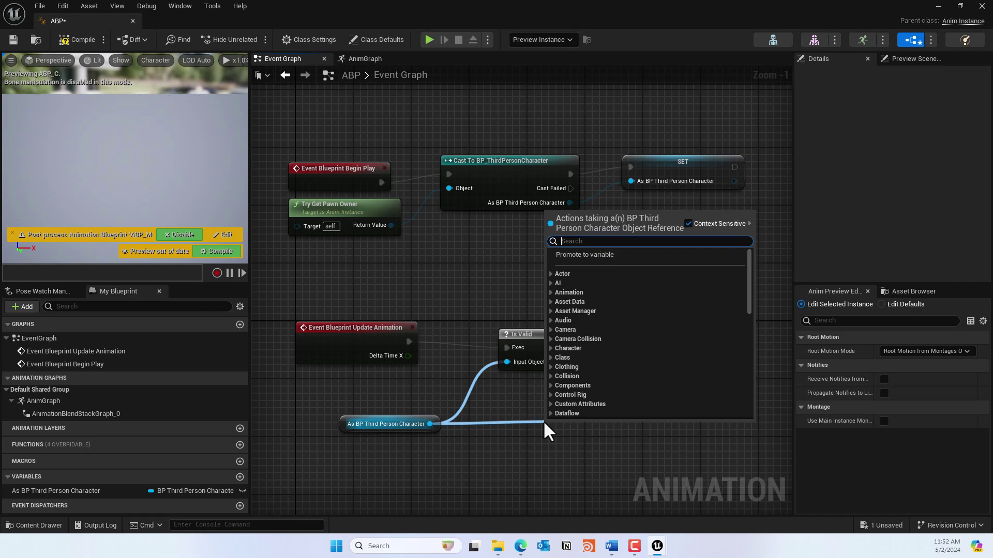
text(get character tra)
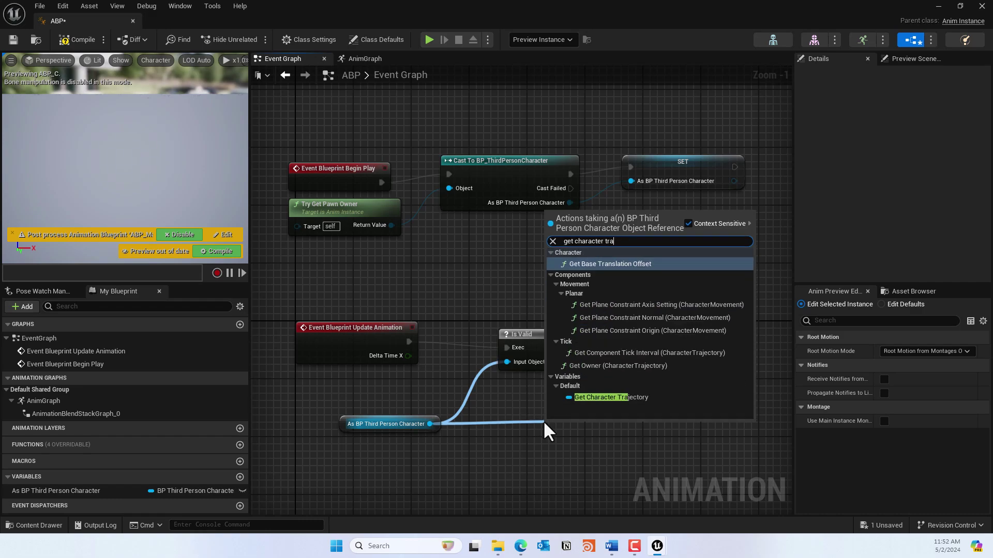
click(608, 396)
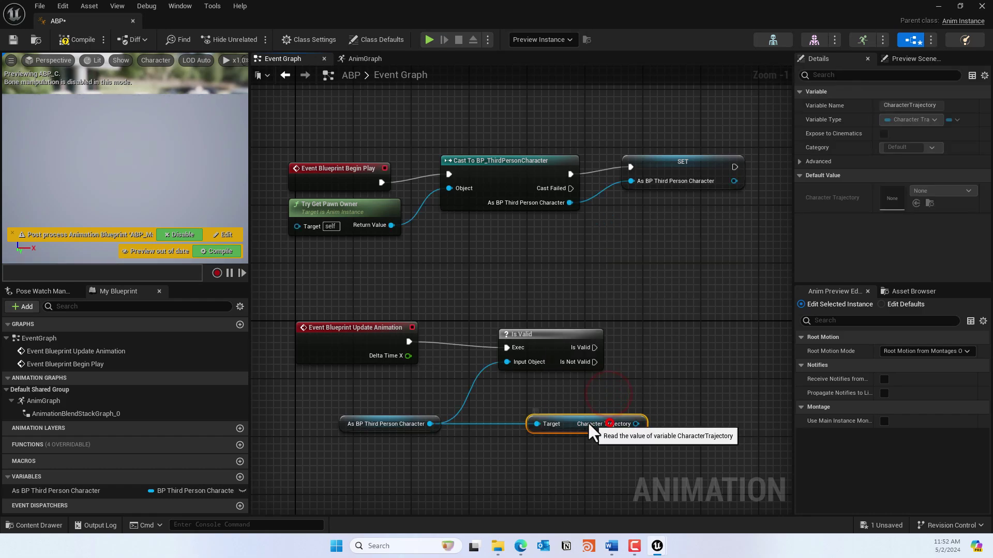
right_click(600, 424)
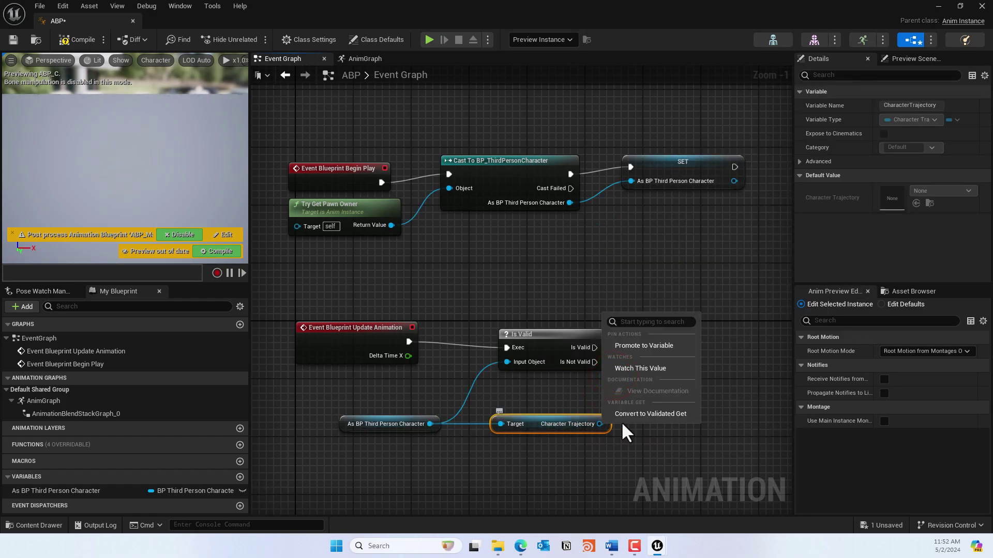
click(646, 345)
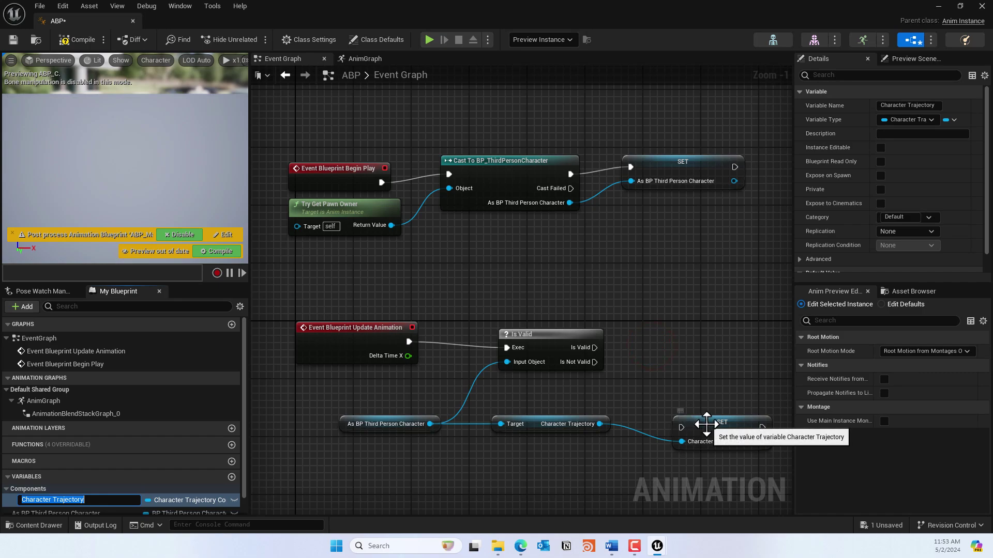
drag(707, 424, 707, 351)
drag(595, 348, 667, 348)
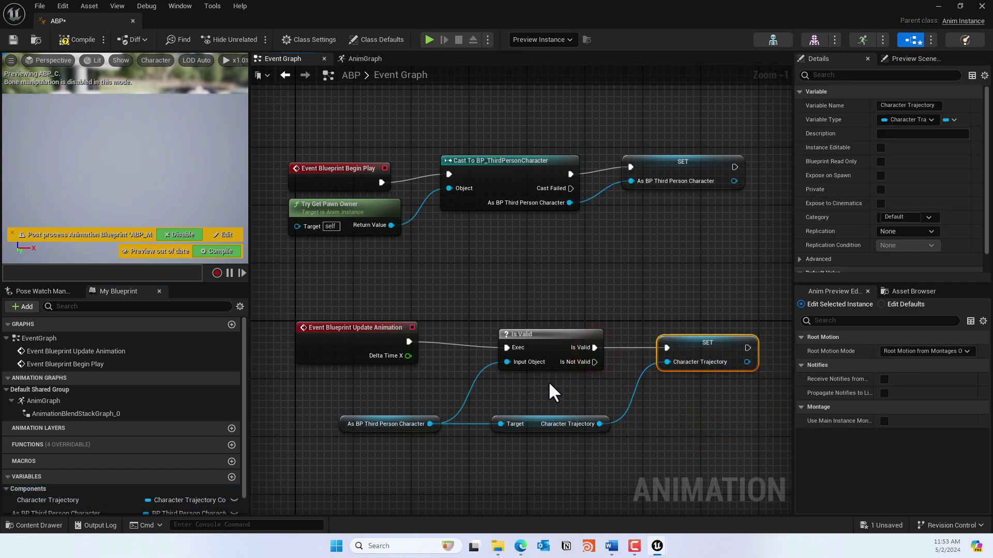
Compile and save the animation blueprint, then close and reopen the ABP
scroll(560, 383, down, 1)
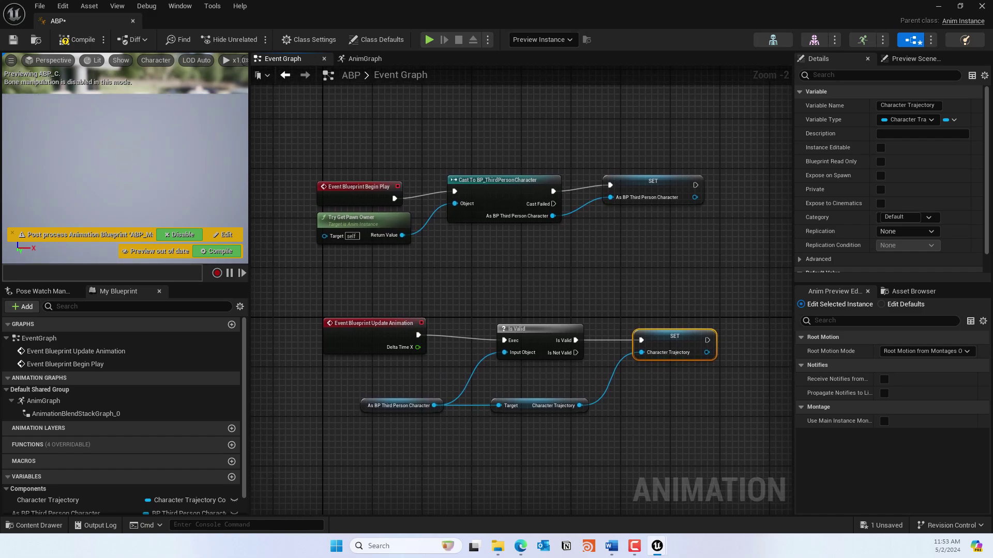
click(83, 40)
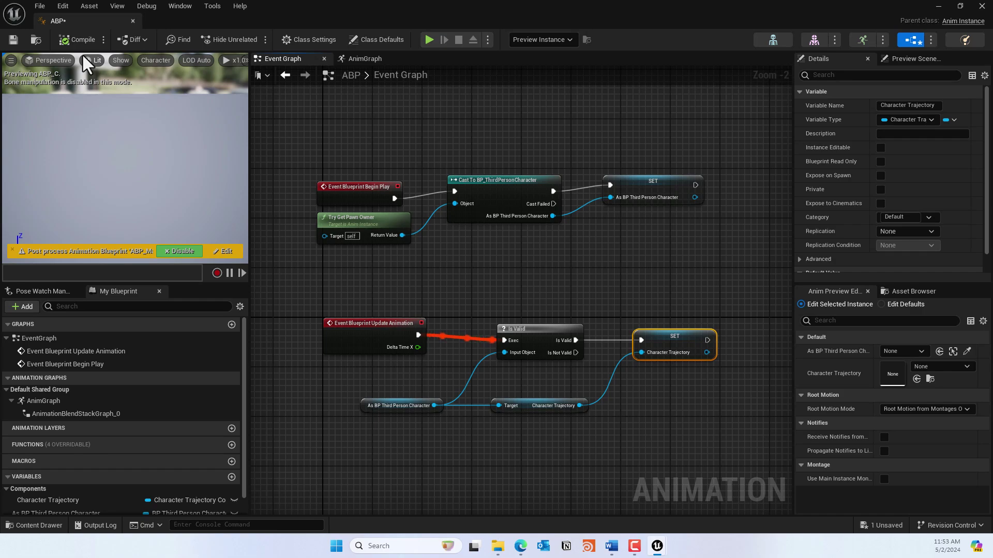
click(14, 40)
click(133, 21)
double_click(468, 336)
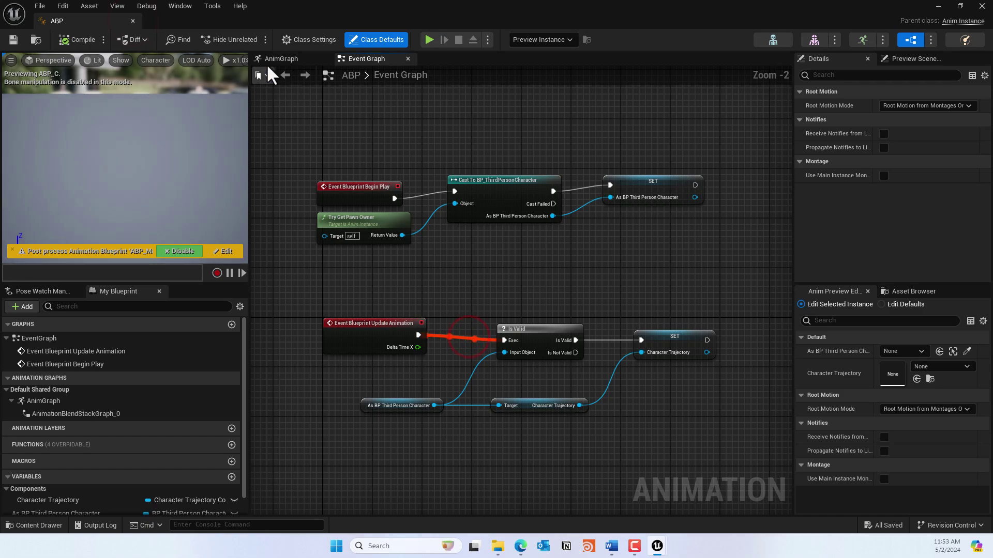
In the AnimGraph, bind Pose History's trajectory to Character Trajectory's Trajectory and compile
click(293, 58)
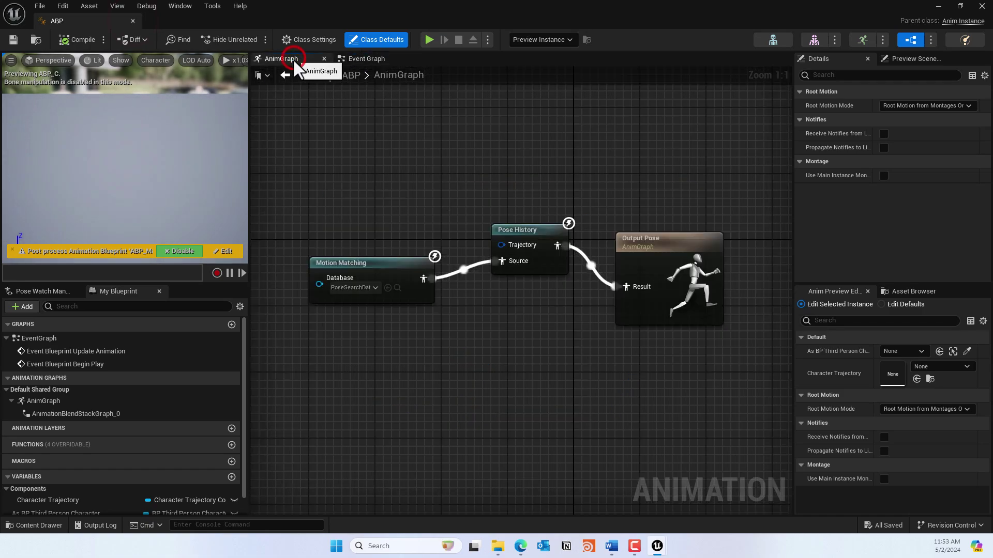
right_click(512, 246)
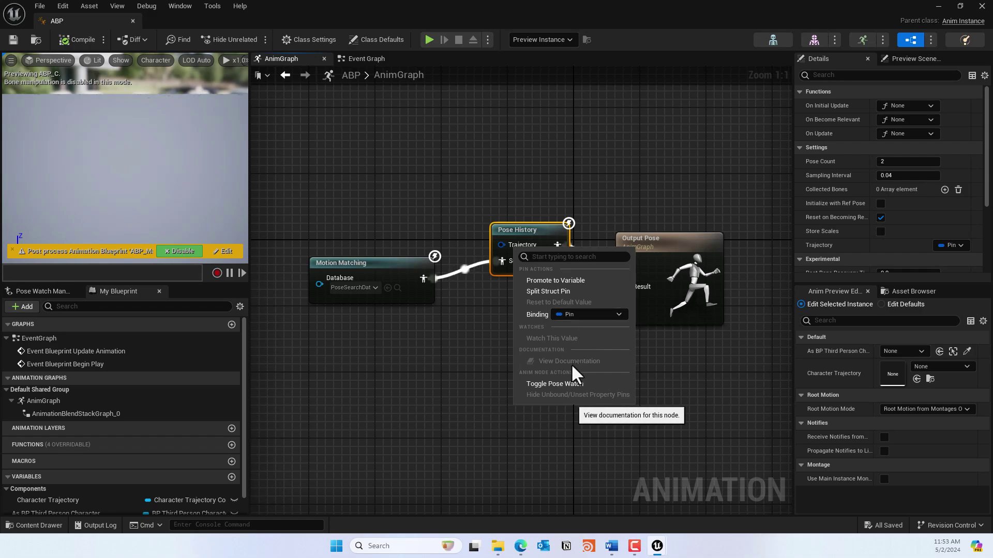
click(497, 172)
click(78, 39)
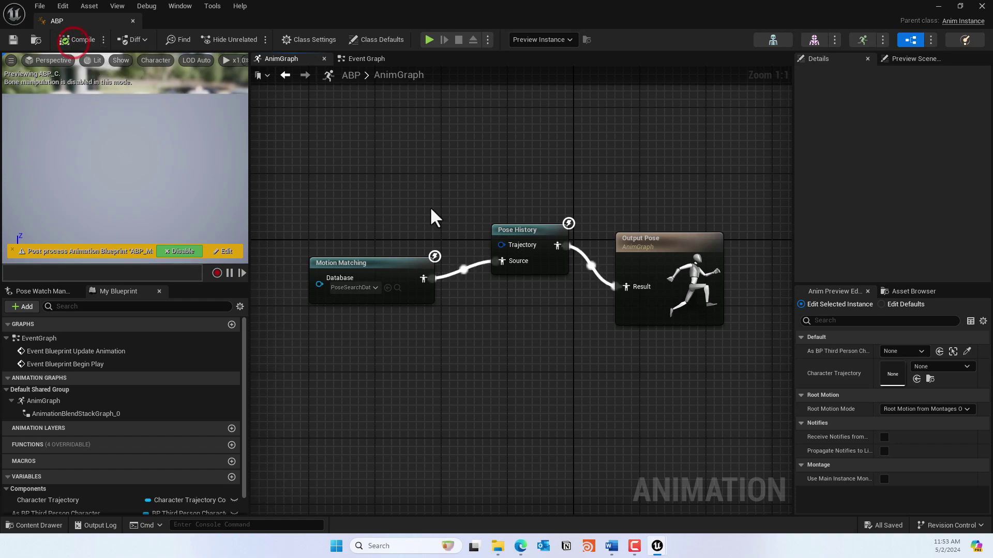
right_click(511, 247)
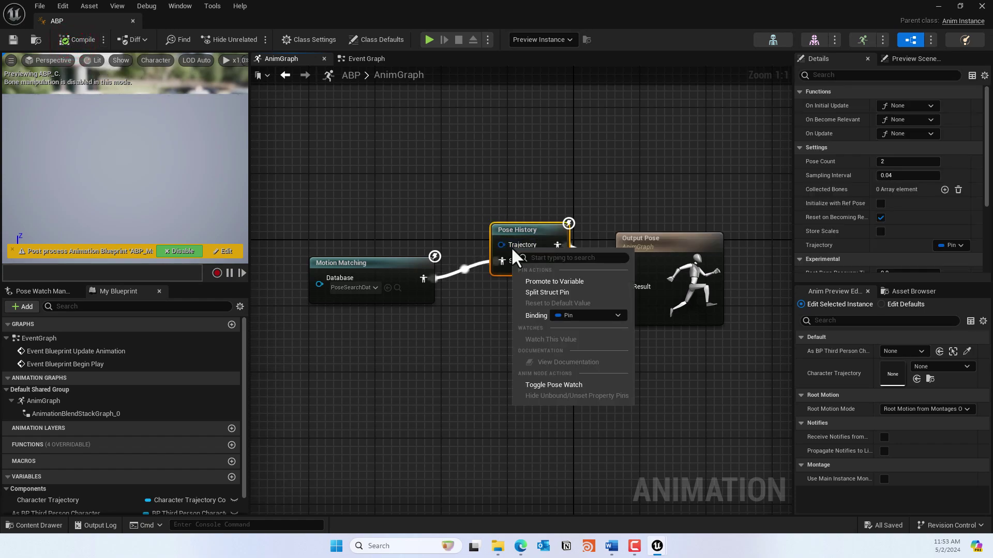
click(611, 311)
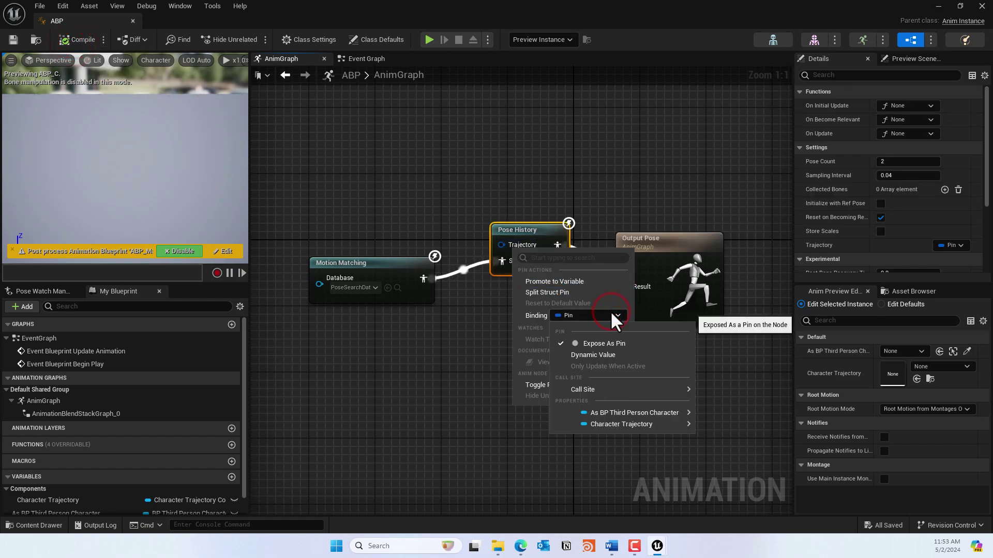
mouse_move(636, 424)
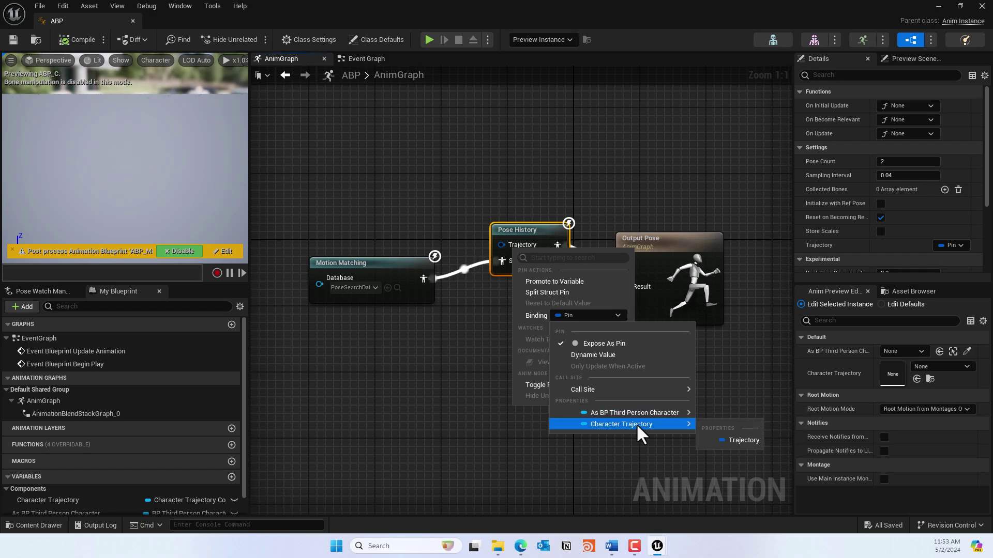
click(729, 441)
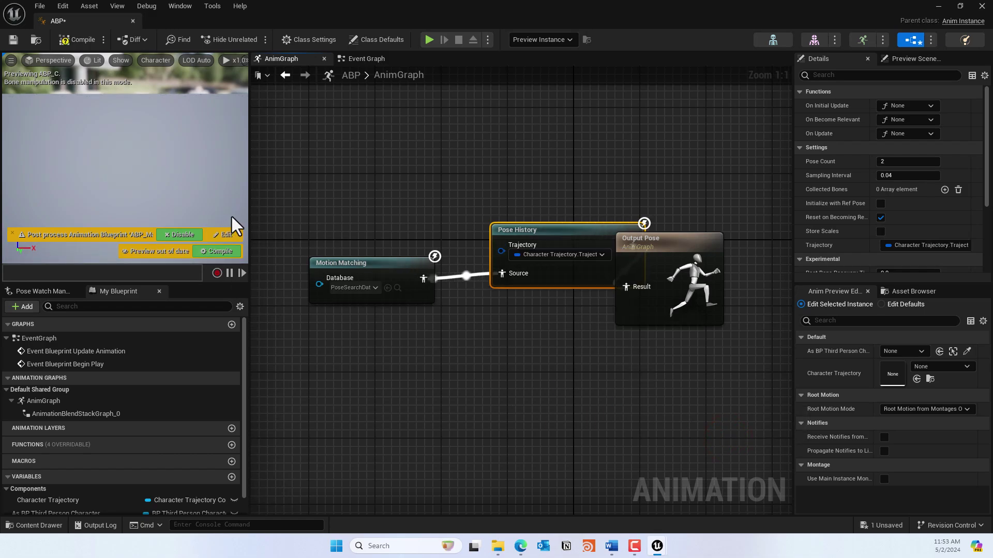
click(78, 44)
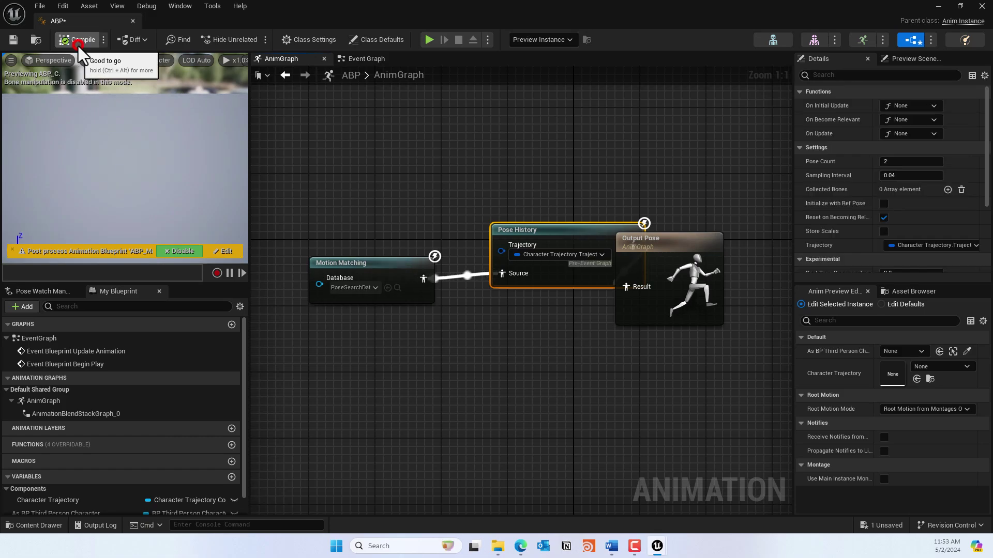
Move Pose History up-left and Output Pose right, then save the ABP
drag(549, 233, 517, 185)
drag(670, 243, 730, 255)
key(ctrl+s)
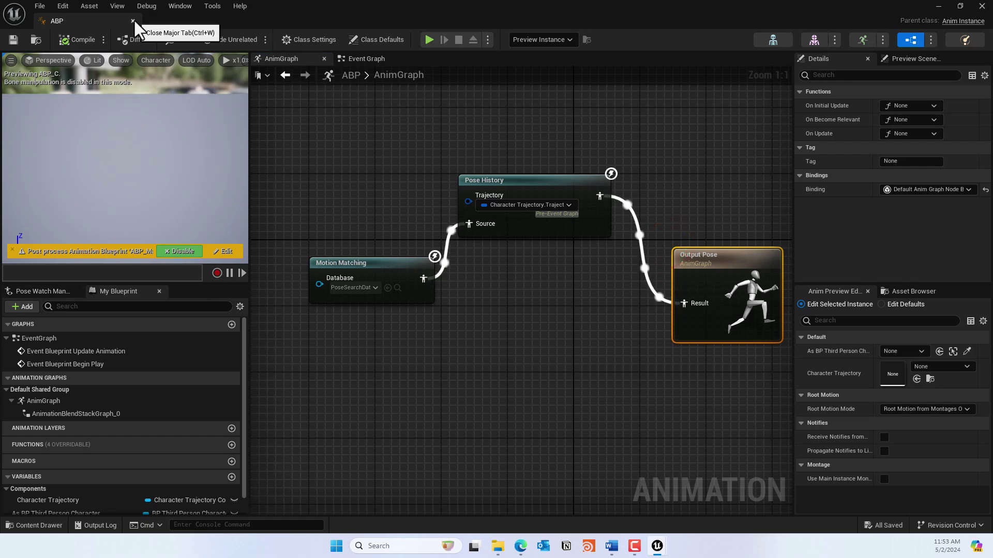
Close the ABP and open BP_ThirdPersonCharacter from a 'third' content search
click(133, 21)
text(third)
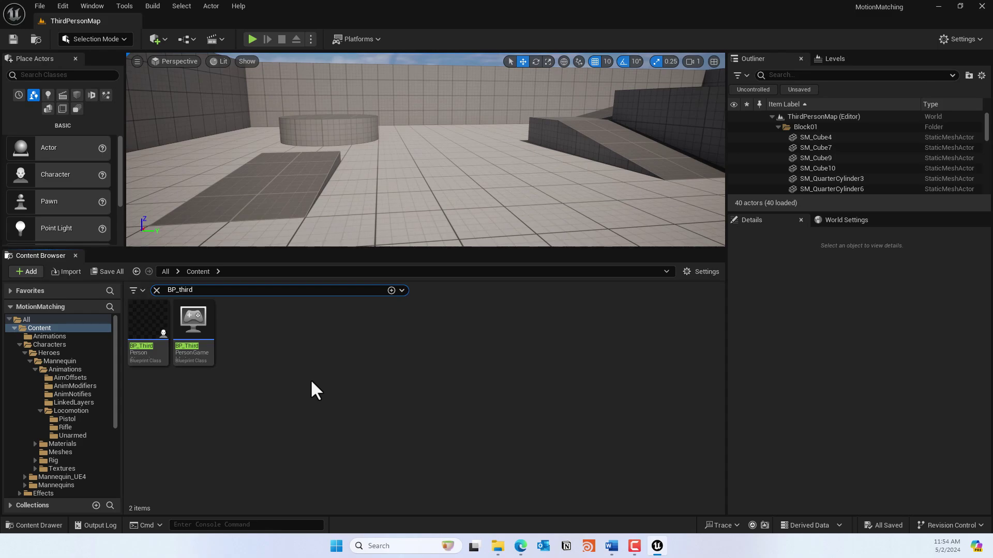
double_click(150, 329)
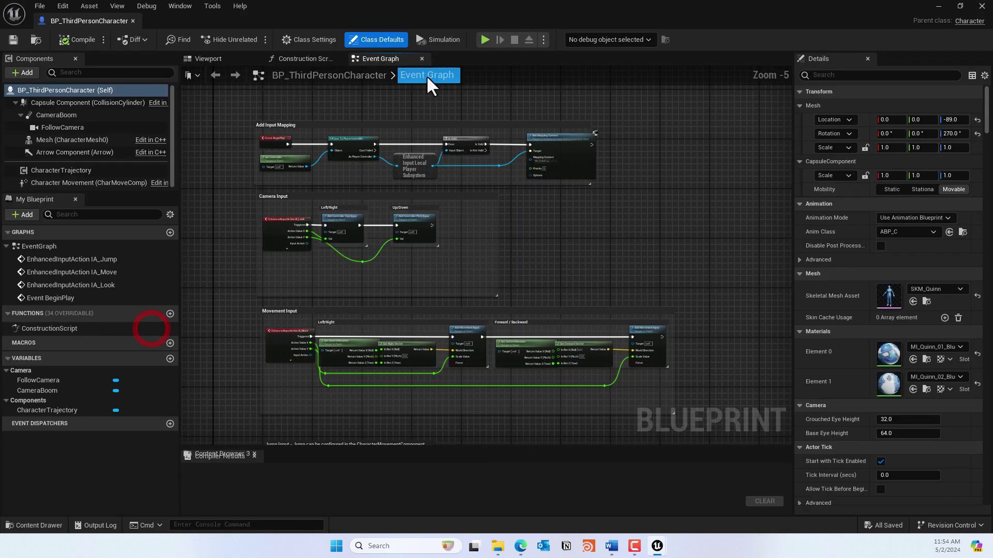
Enable Use Controller Rotation Yaw, compile and save the character blueprint, then close it
click(853, 75)
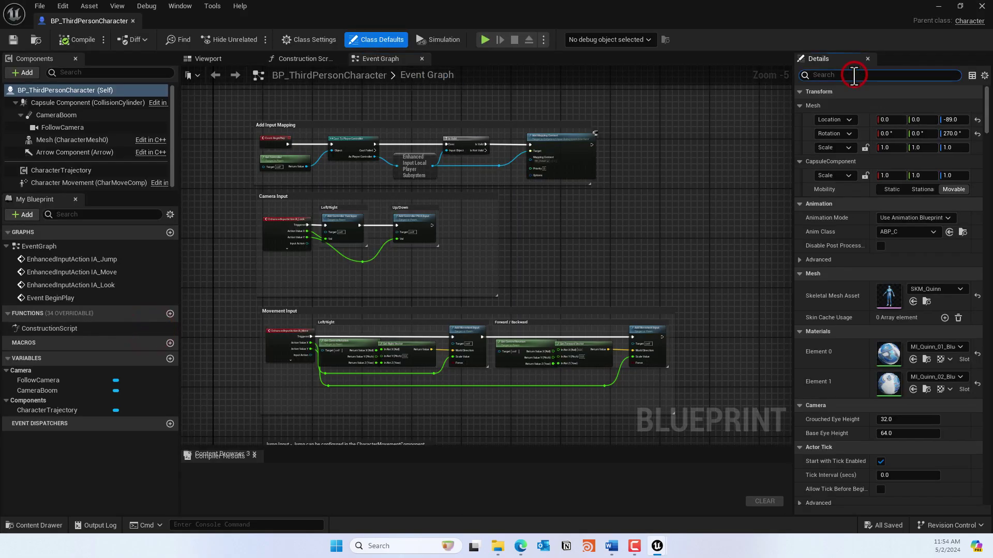
text(yaw)
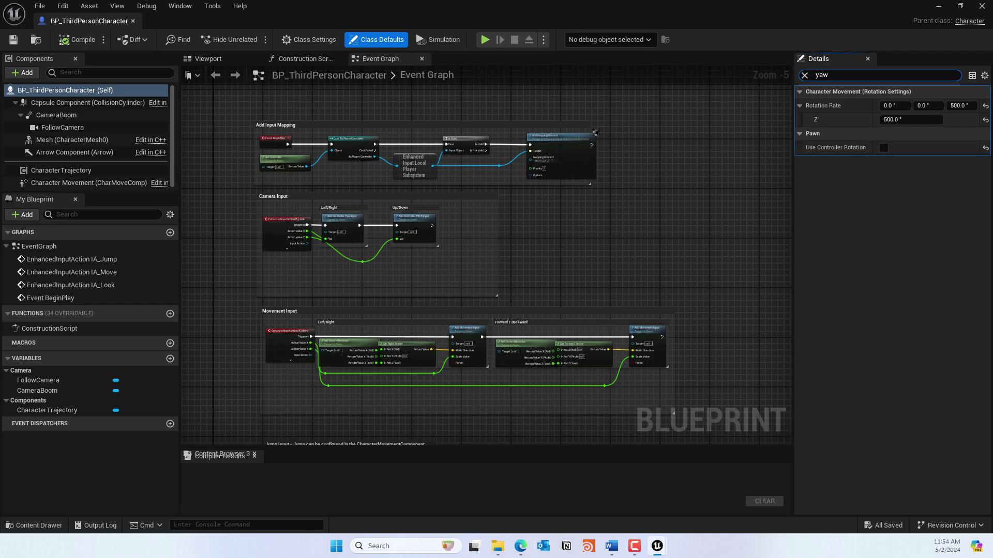
click(883, 147)
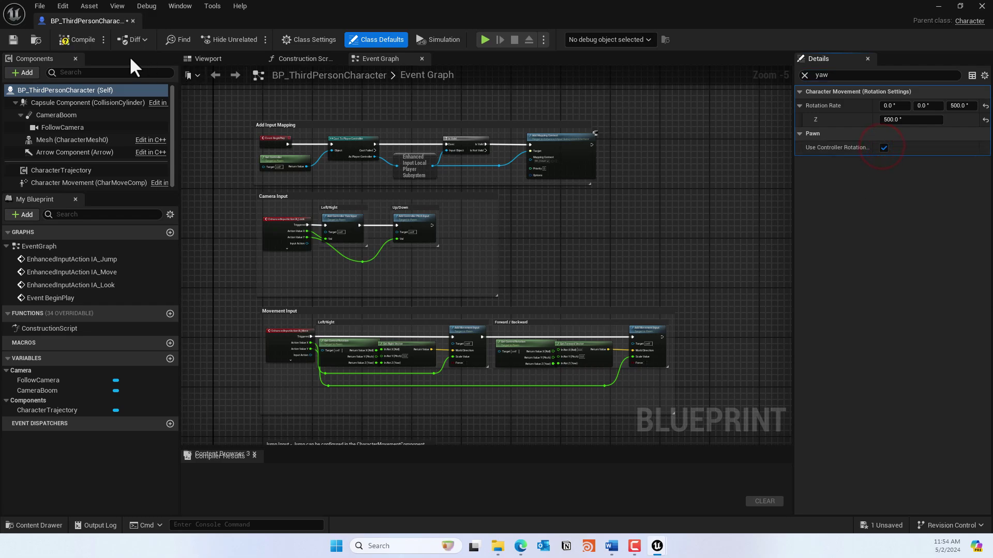
click(76, 39)
click(11, 38)
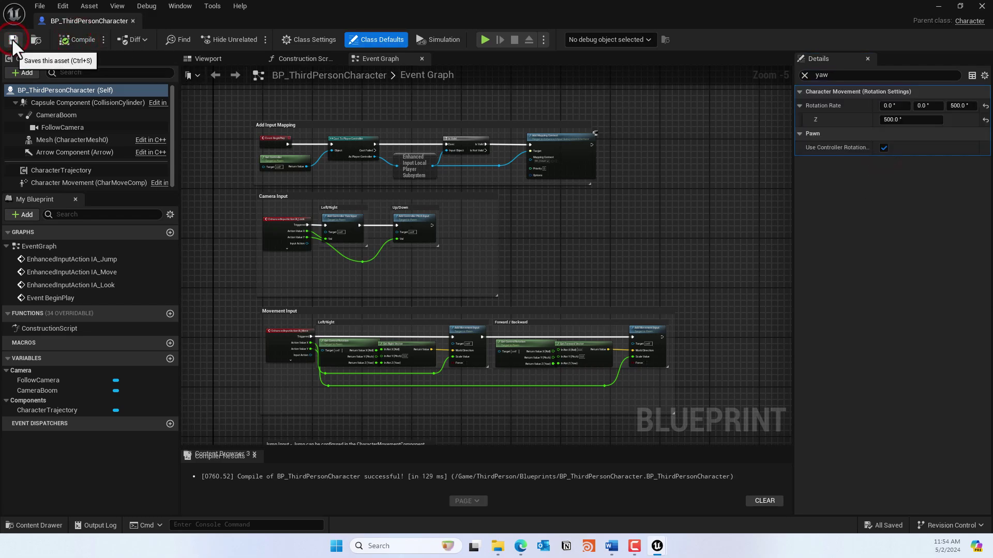
click(133, 20)
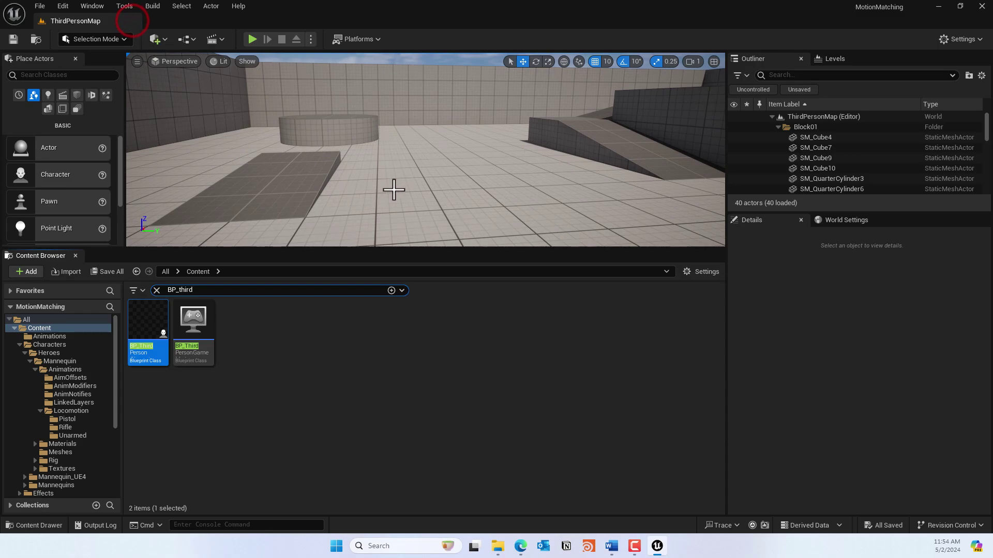
Start Play in Editor despite the blueprint errors and capture the mouse in the game view
drag(436, 246, 434, 217)
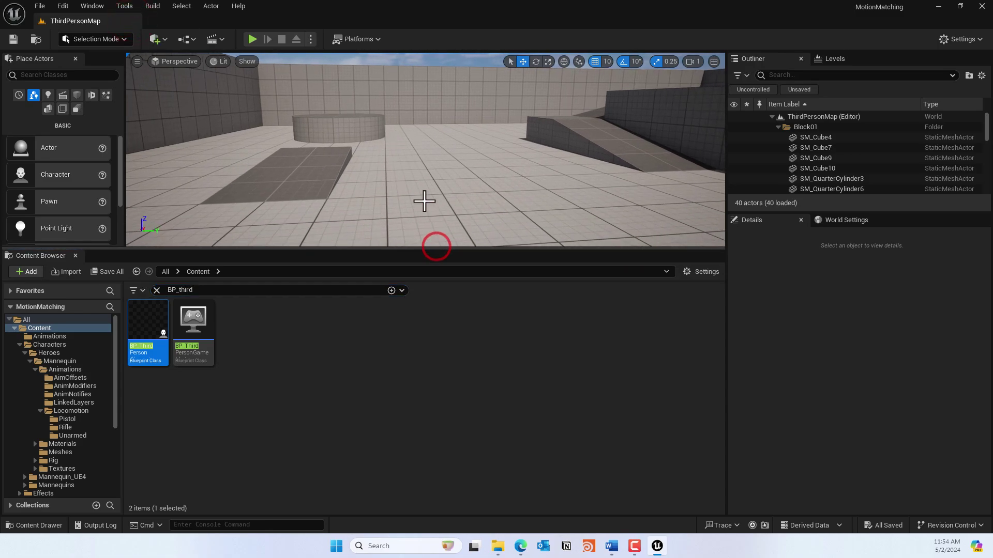
click(251, 39)
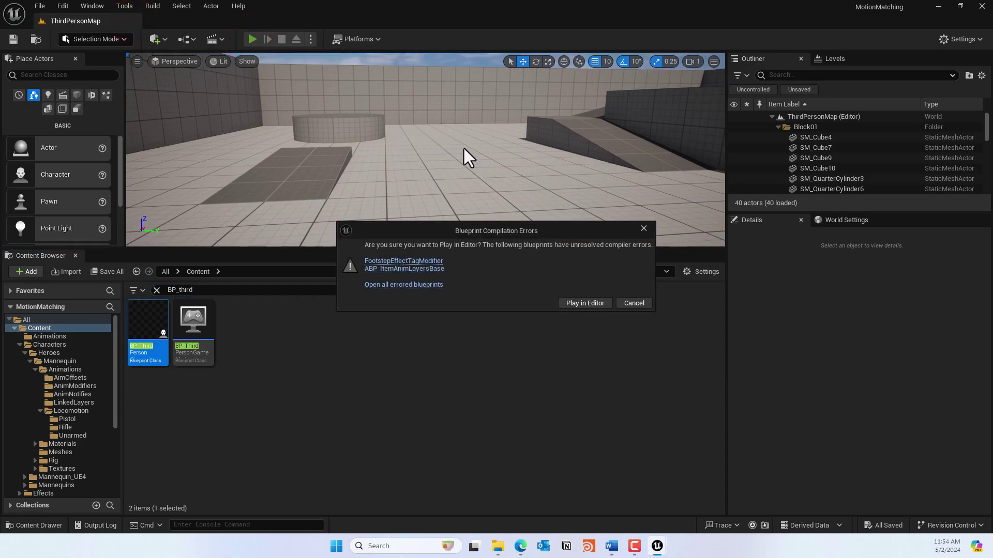
click(592, 302)
click(487, 168)
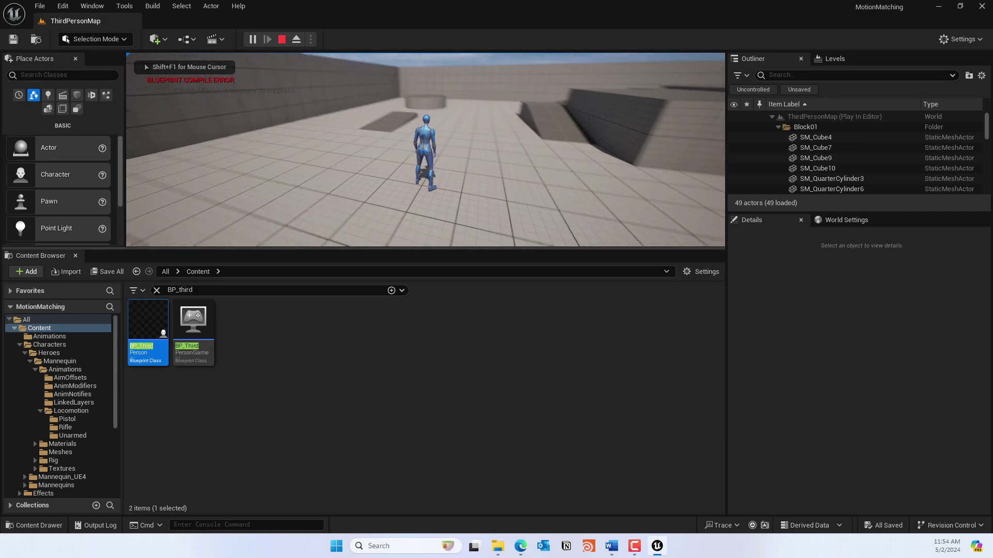
Run the character toward the round pillar, veer aside, return, then start a new play session
key(w)
key(w)
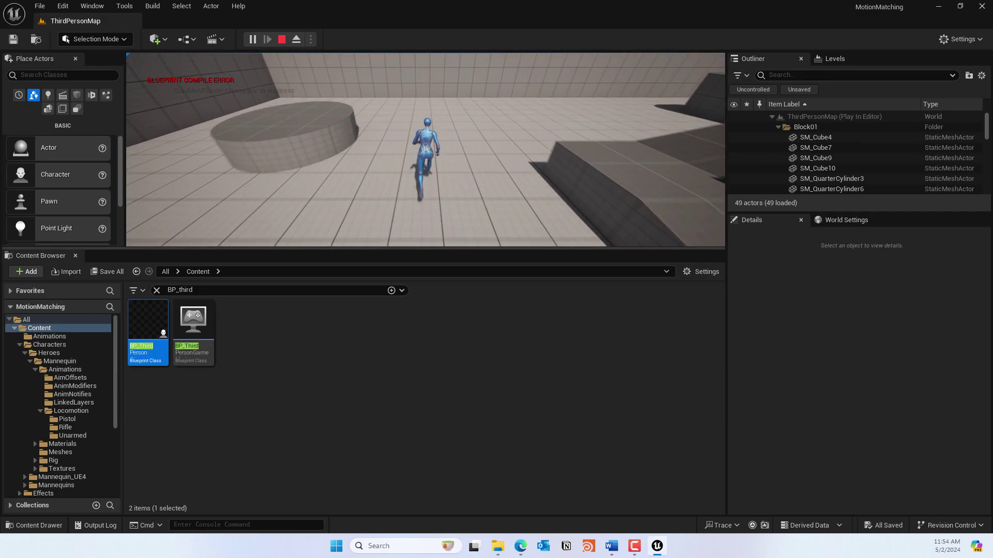
key(d)
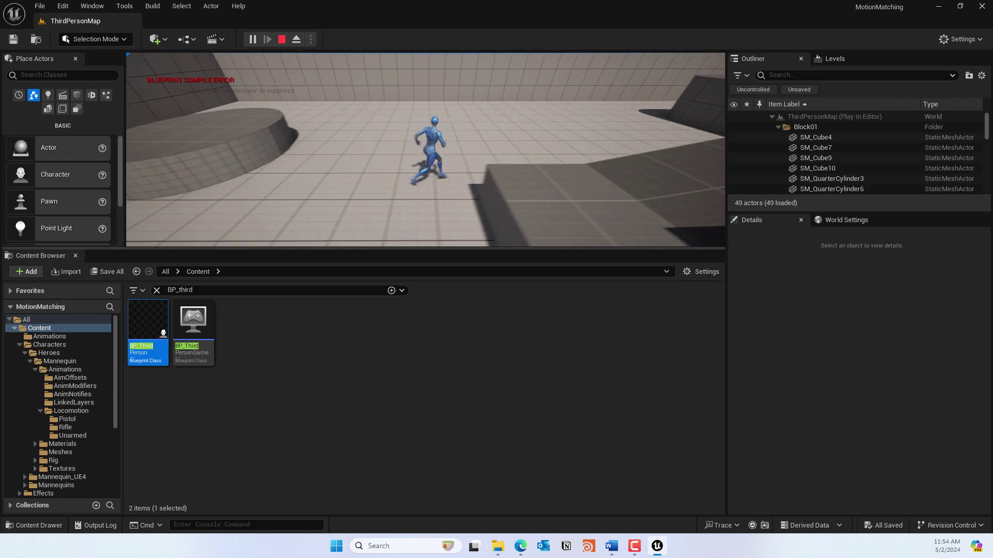
key(w)
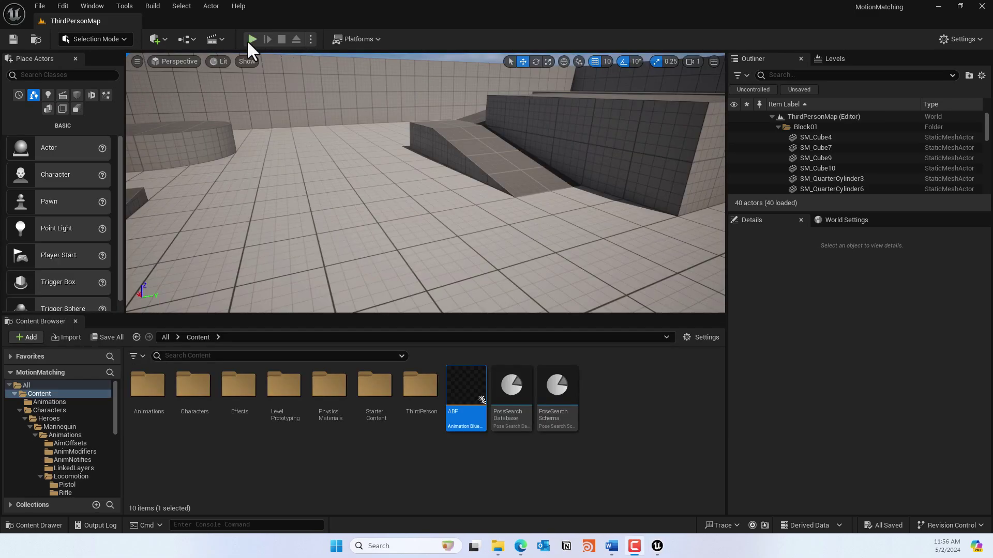
click(252, 39)
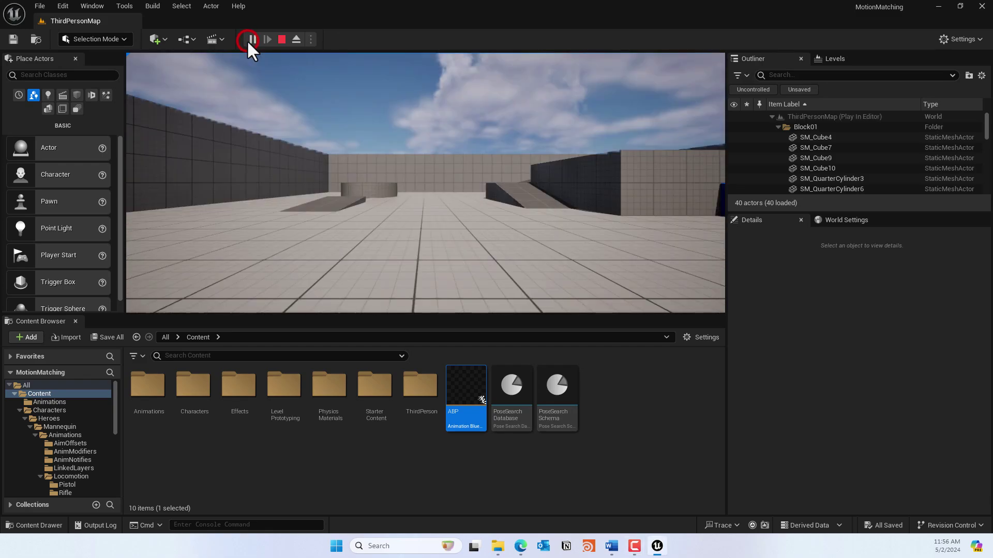
Run the character forward and open the in-game console, reopening it after it closes
click(427, 193)
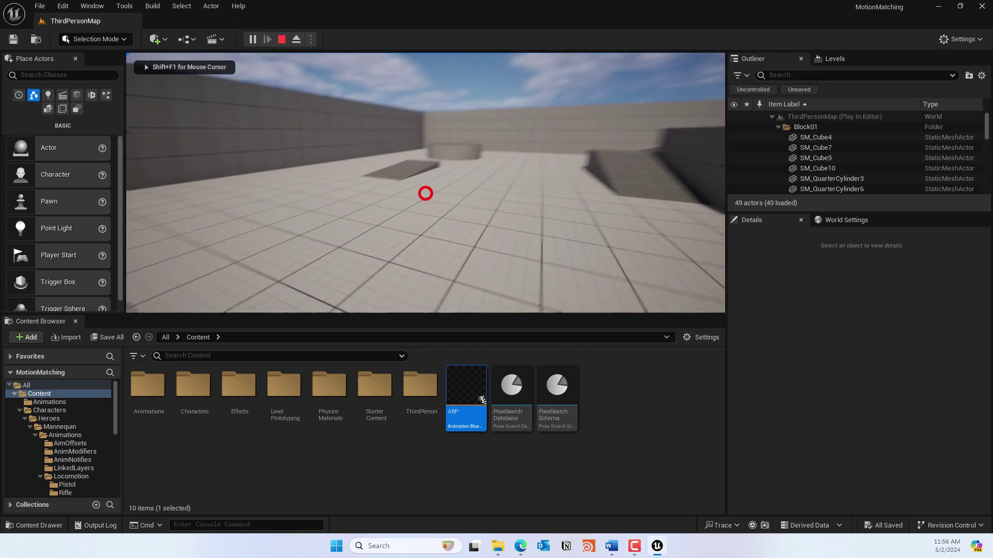
key(w)
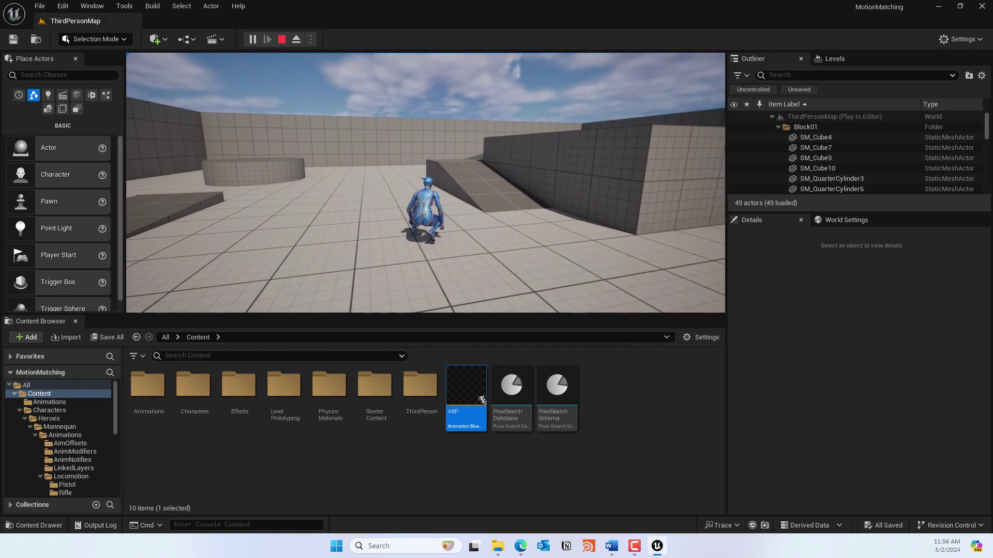
key(grave)
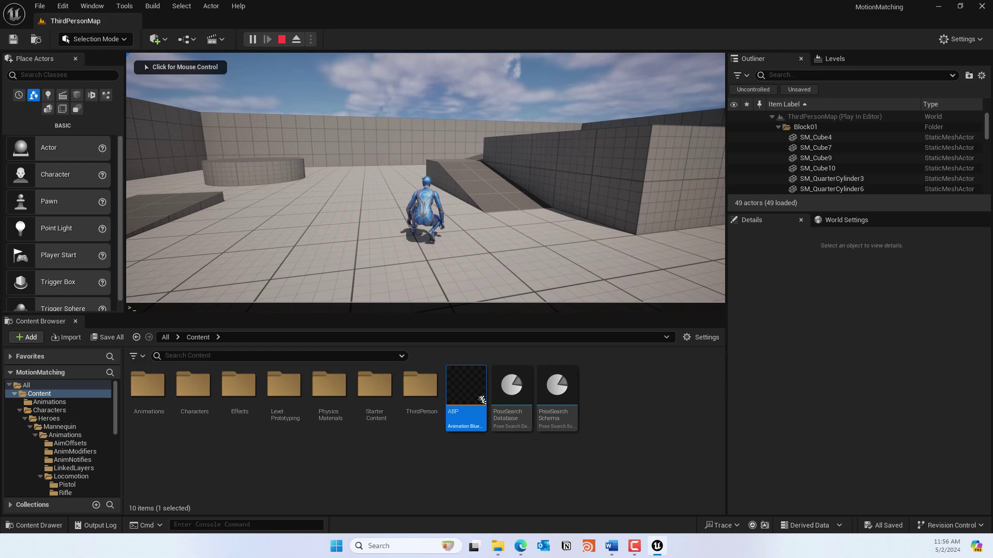
text(a.cha)
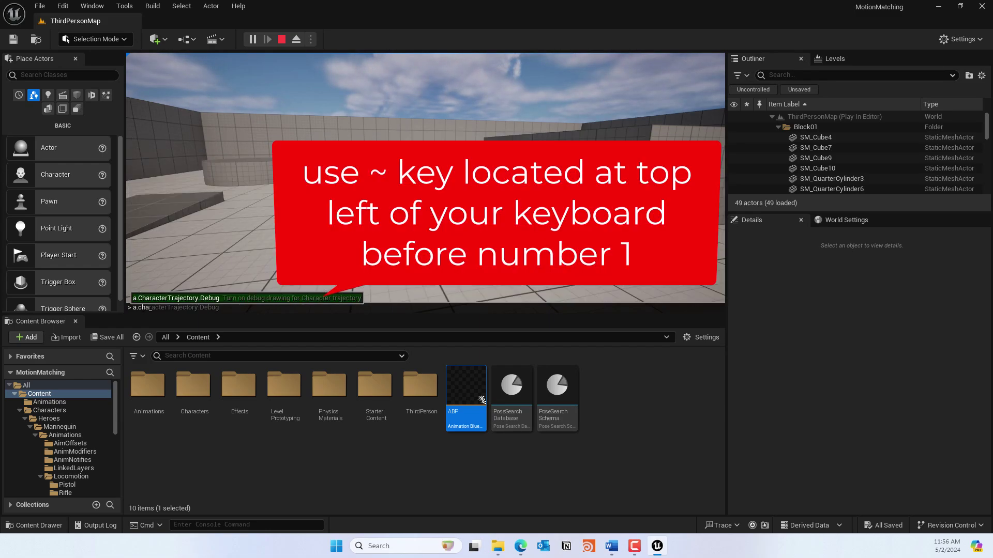
key(Return)
key(shift+F1)
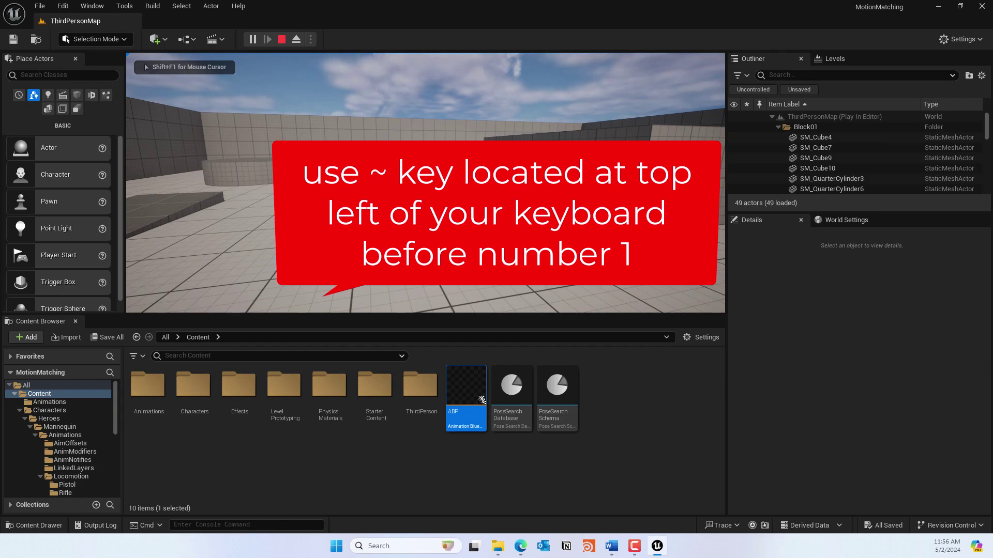
key(grave)
Run a.CharacterTrajectory.Debug, then run the character forward and left to show its trajectory line
text(a)
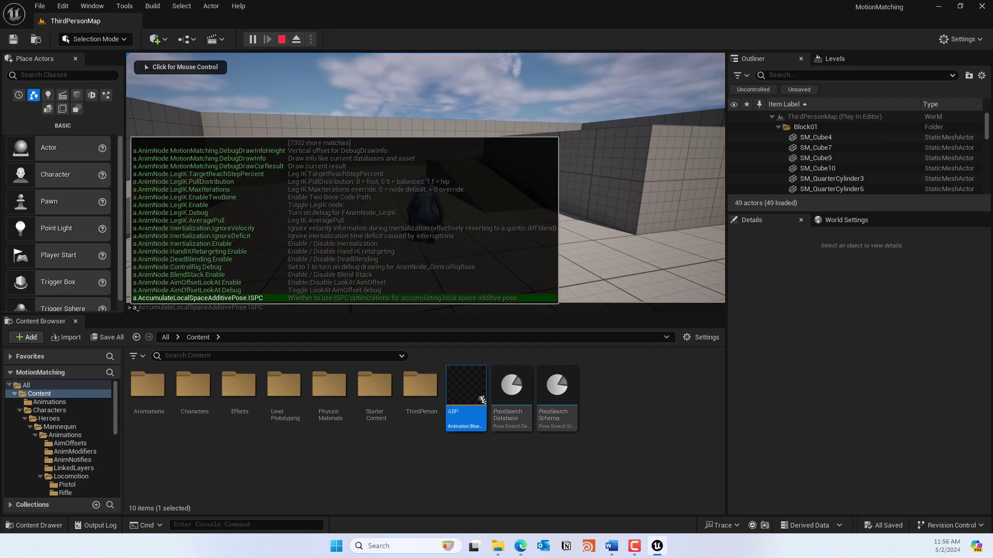
text(.cha)
key(Tab)
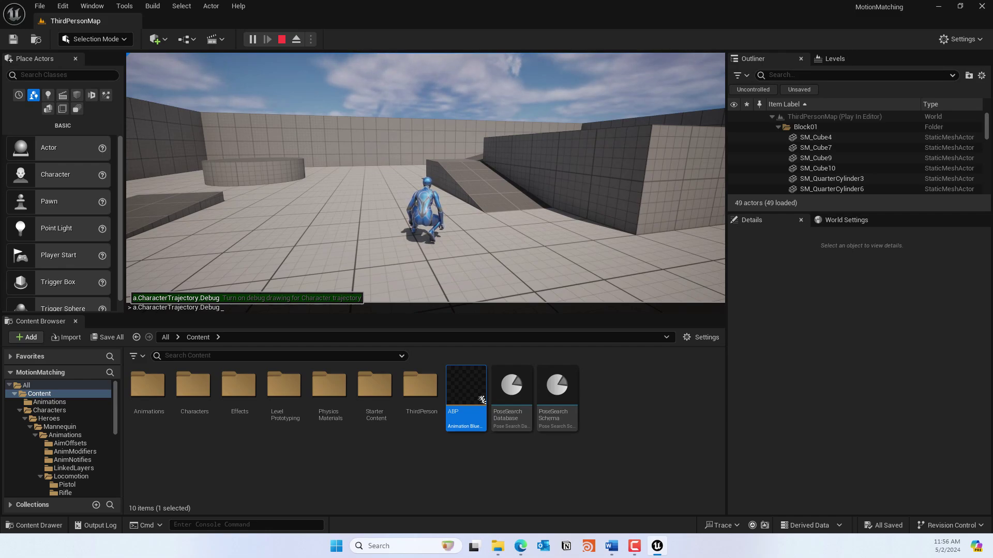
key(Return)
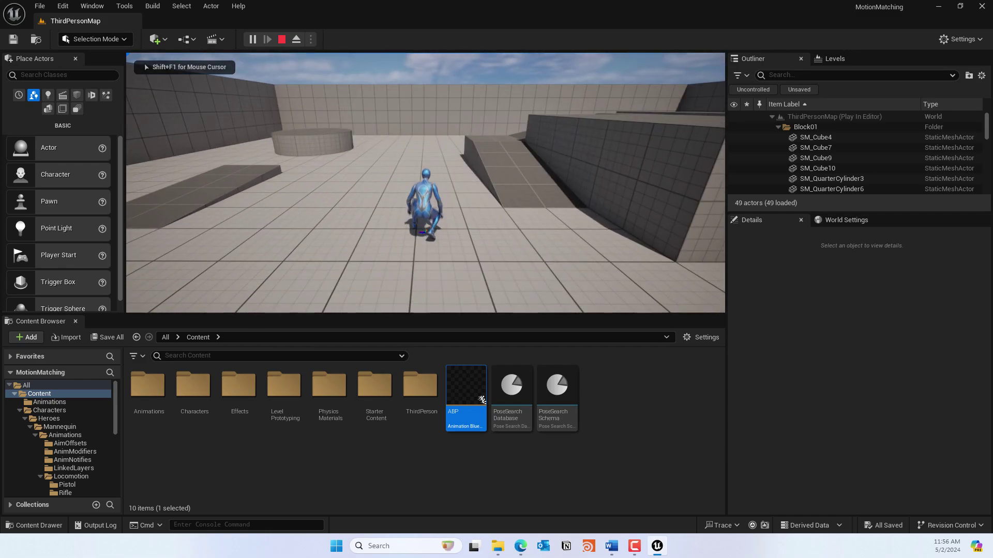
key(w)
key(a)
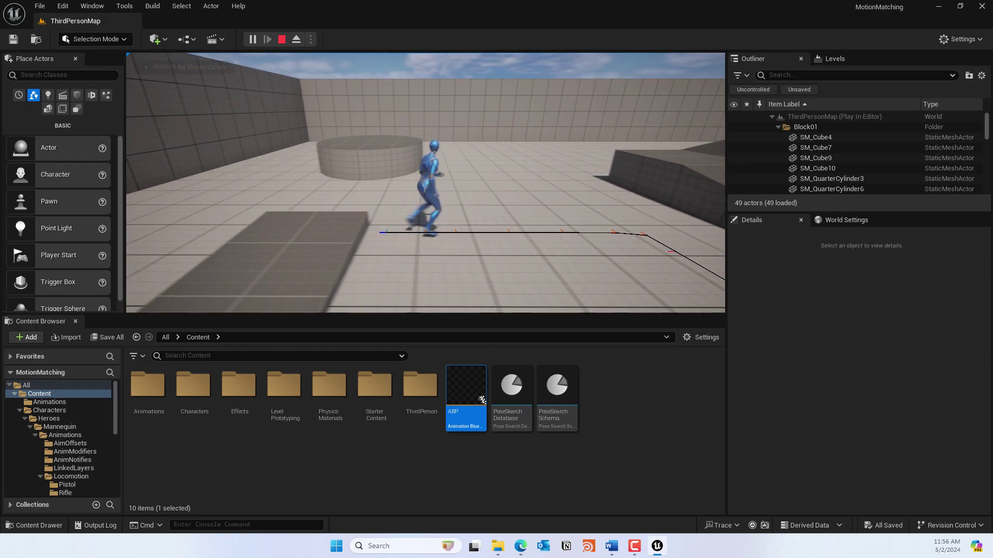